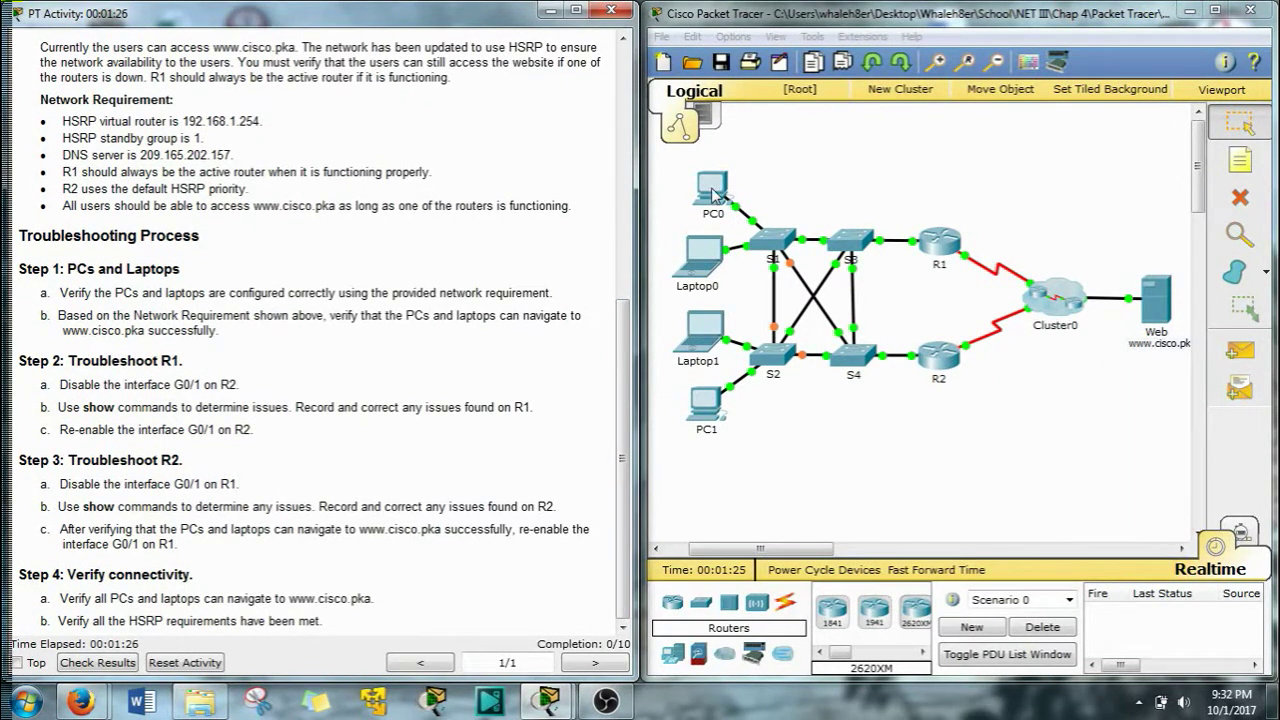
scroll(266, 292, up, 5)
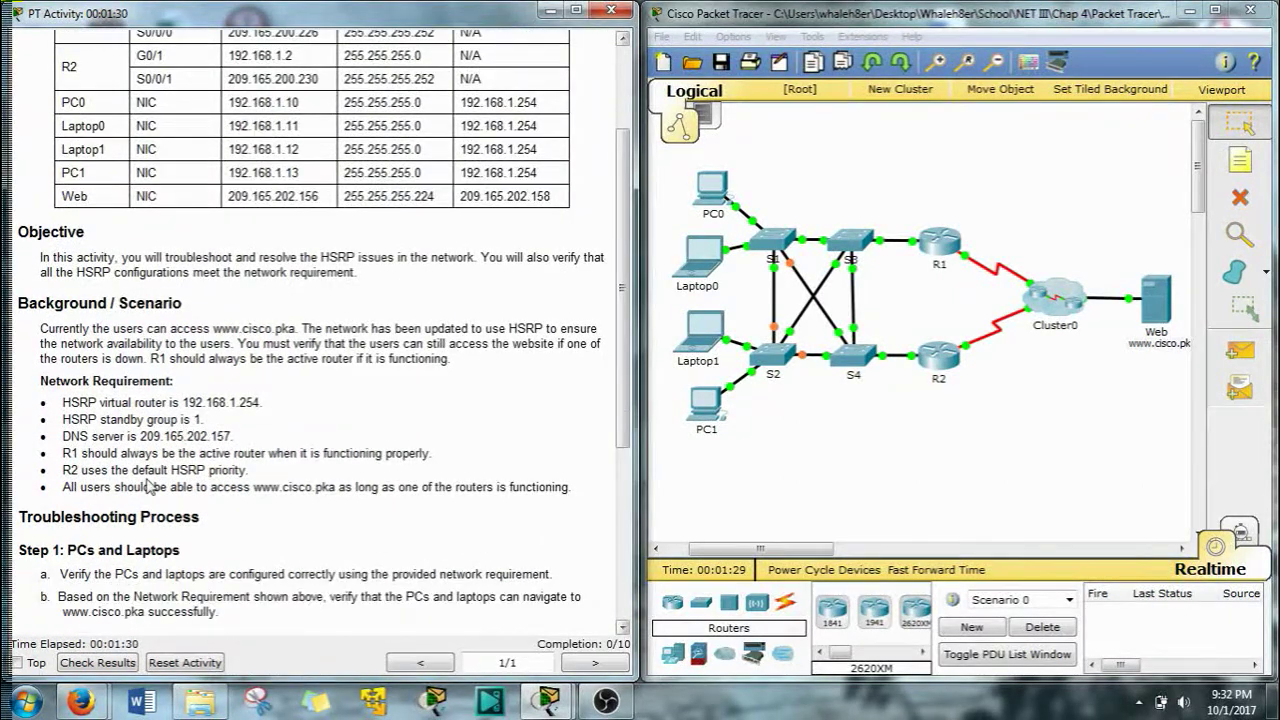
drag(216, 328, 291, 329)
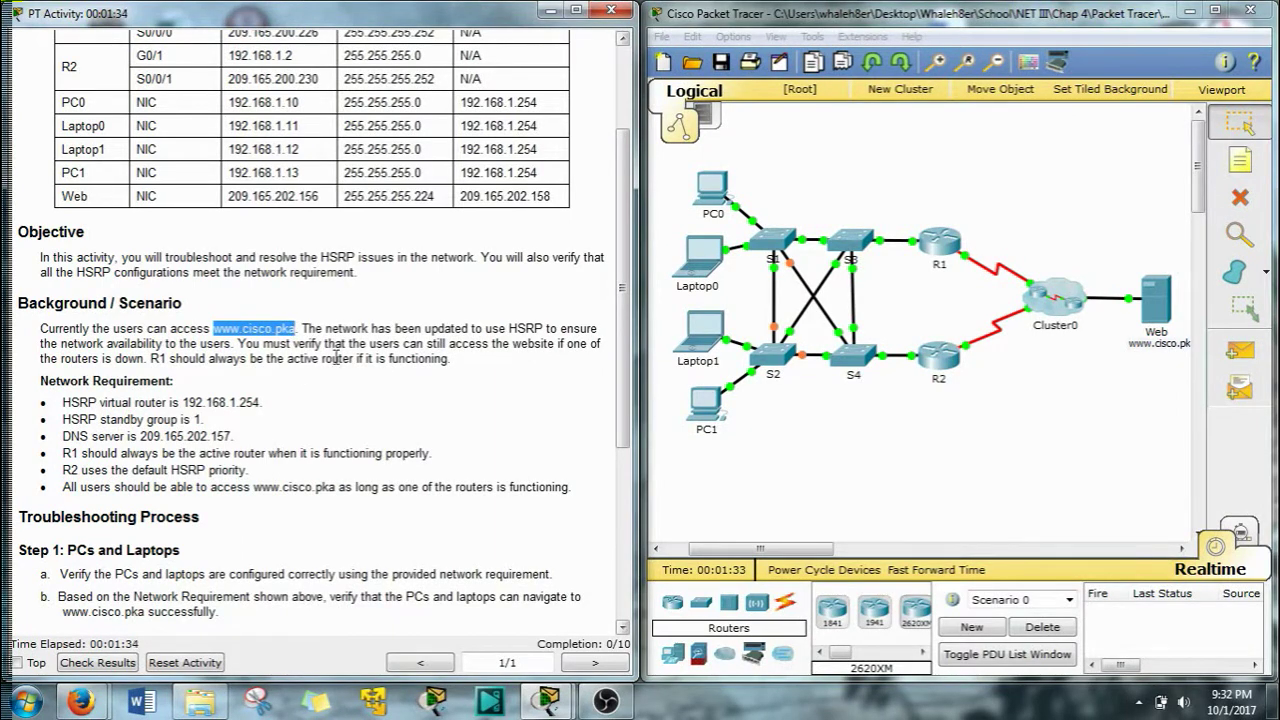
click(712, 186)
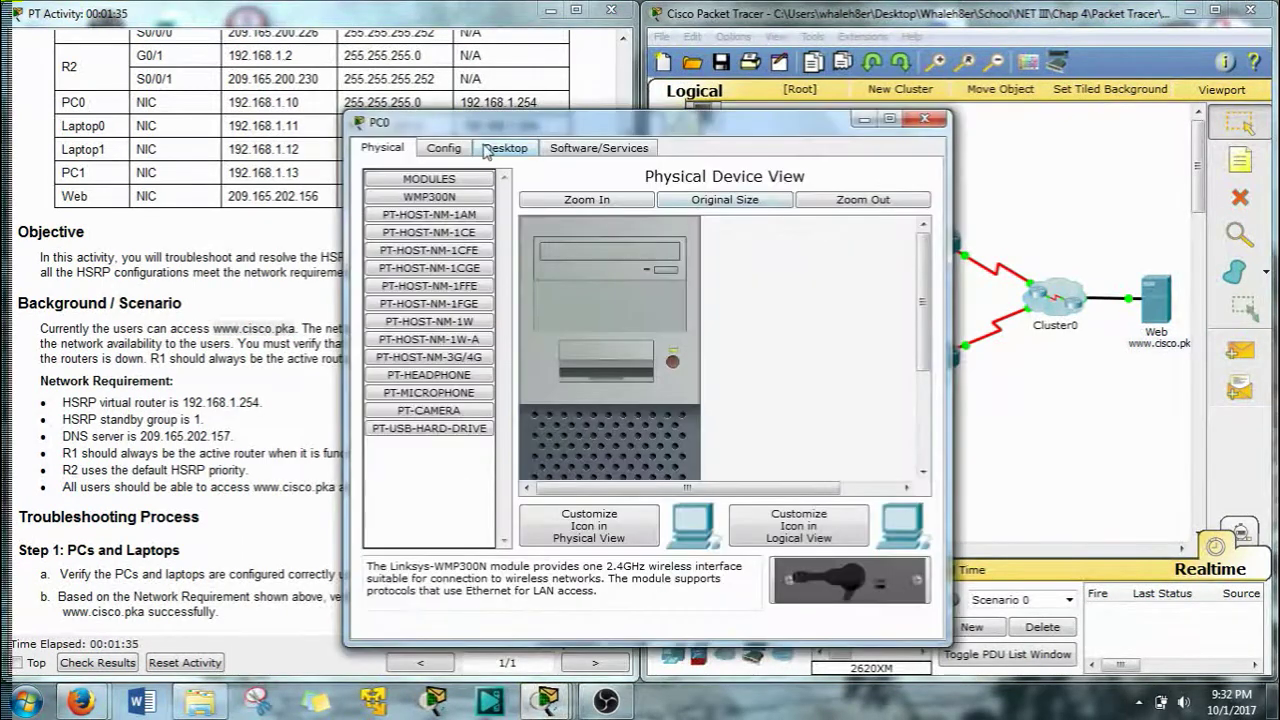
click(500, 148)
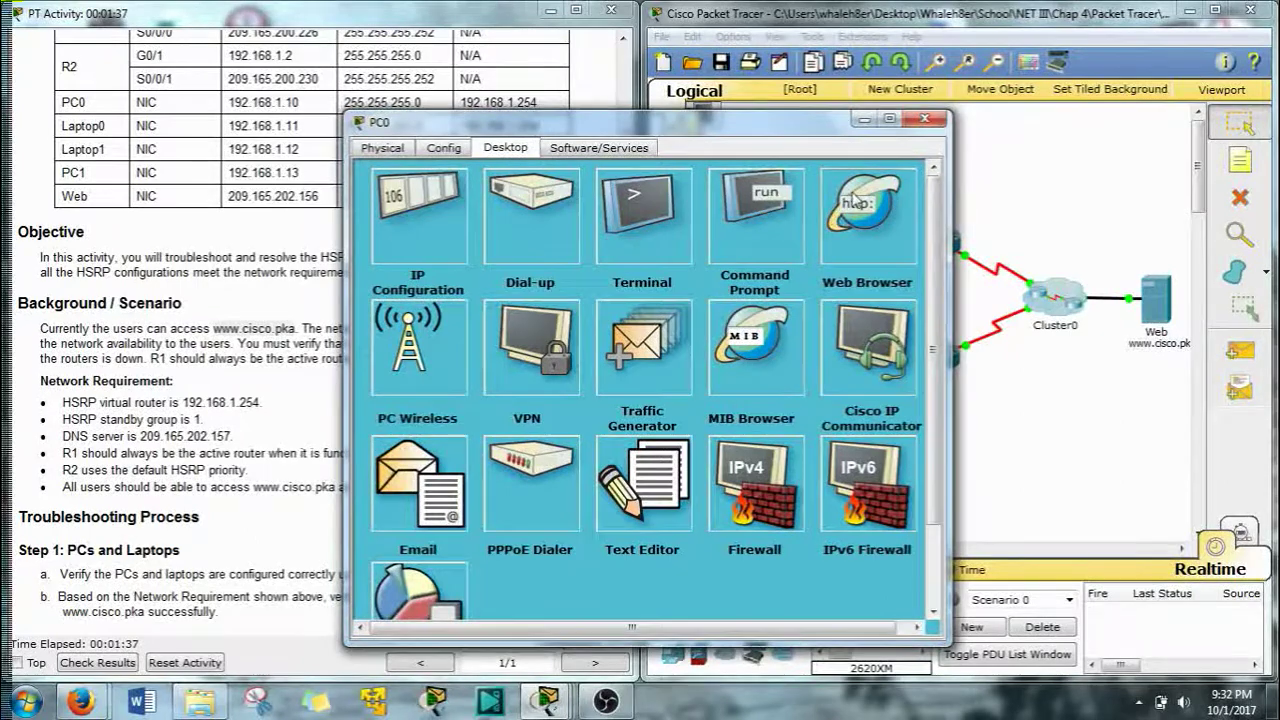
click(855, 201)
click(654, 229)
text(www.cisco.pka)
click(790, 232)
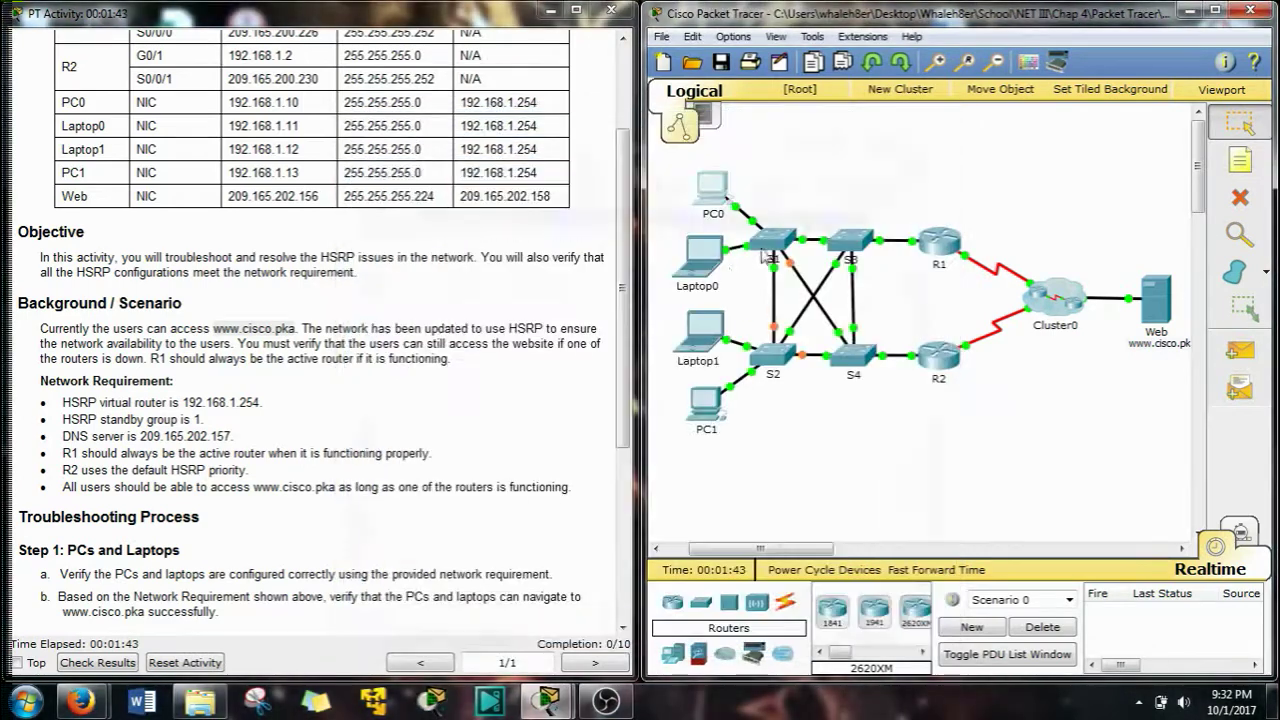
click(705, 258)
click(505, 148)
click(842, 203)
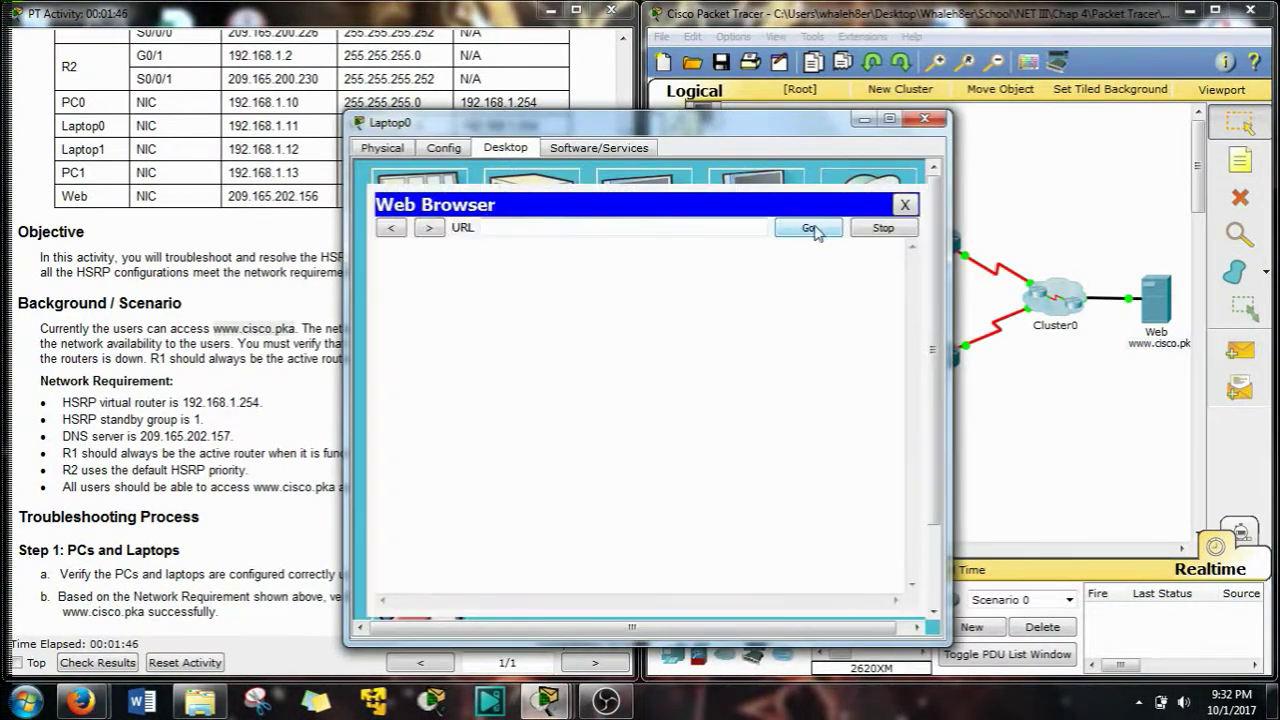
click(671, 228)
text(www.cisco.pka)
click(810, 229)
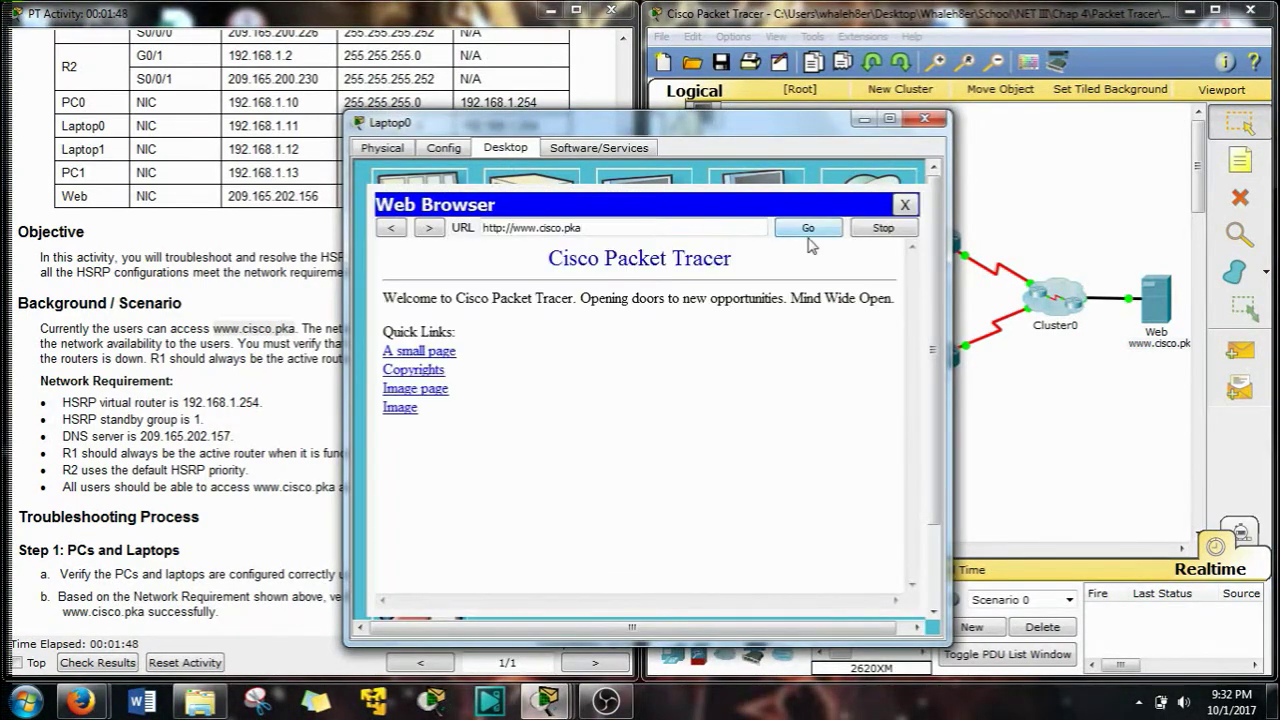
click(928, 120)
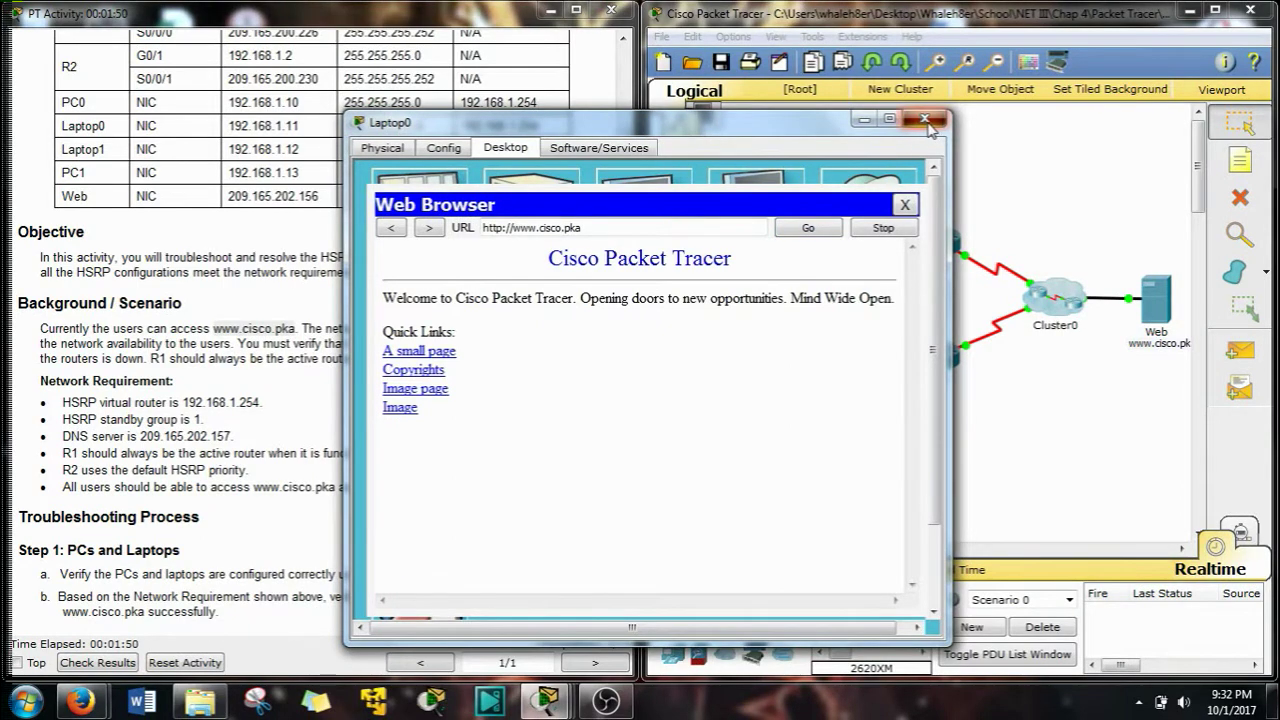
click(705, 342)
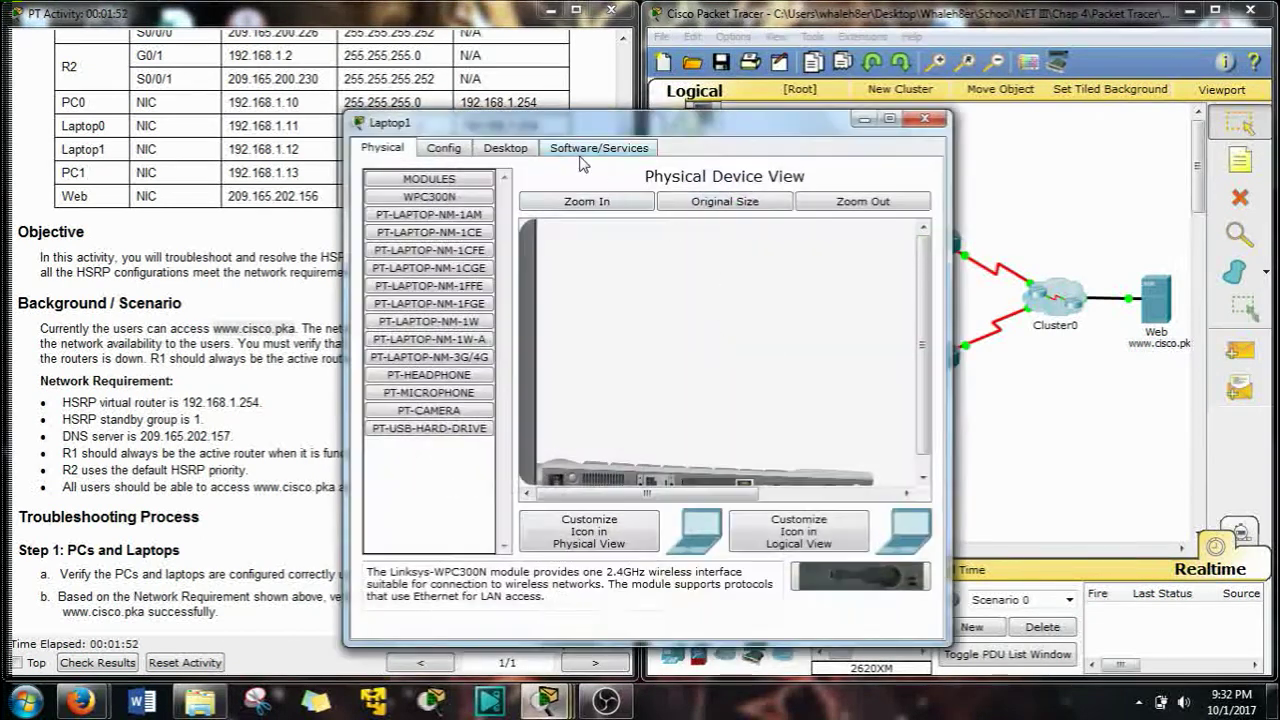
click(505, 147)
click(842, 203)
click(623, 227)
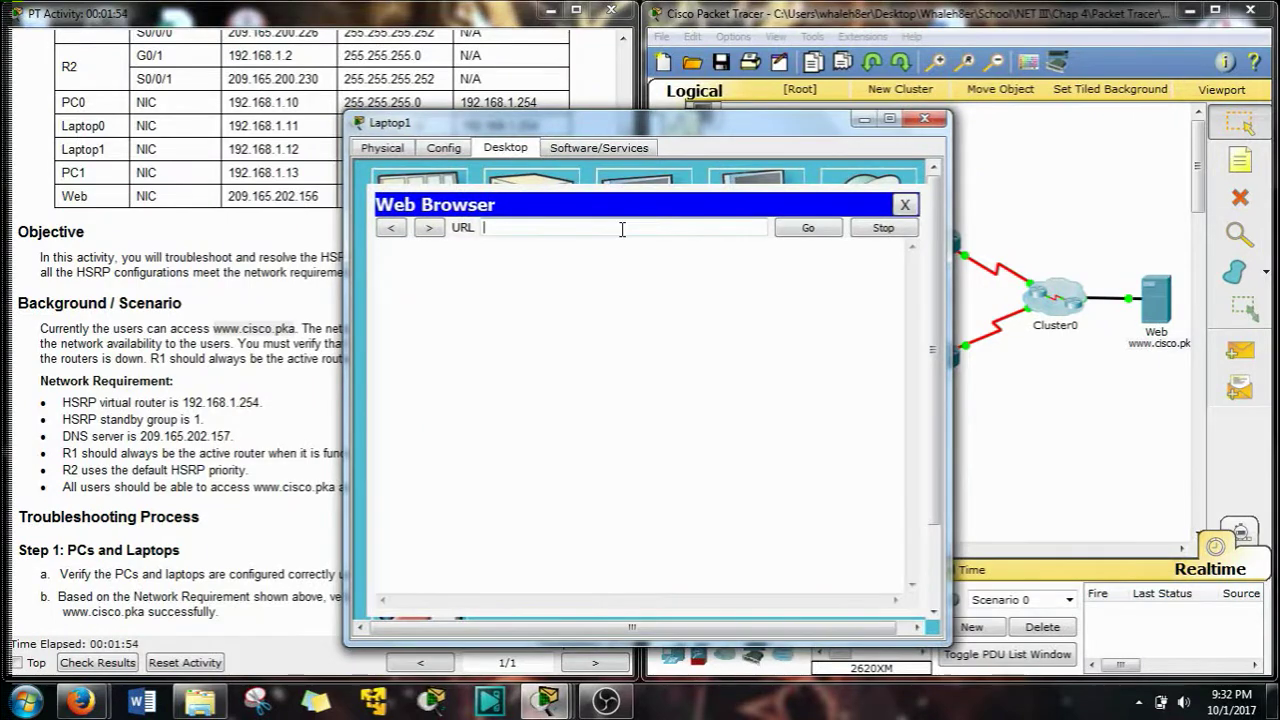
text(www.cisco.pka)
click(808, 228)
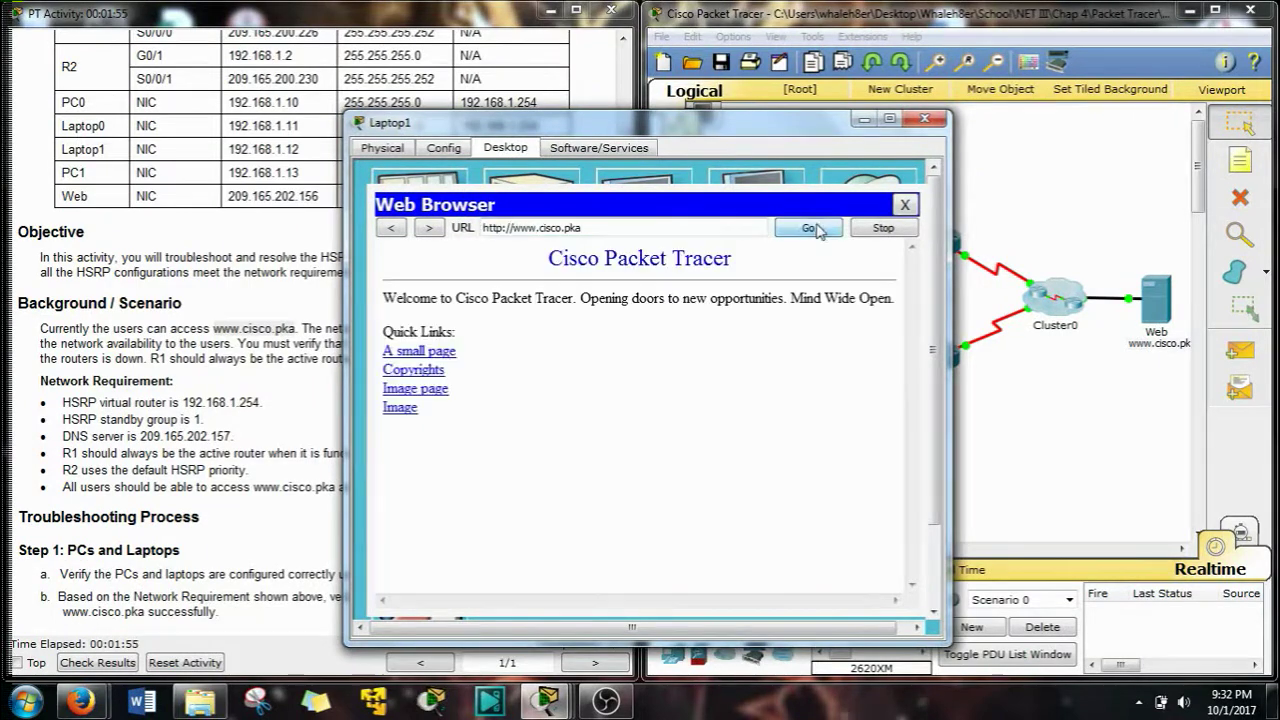
click(925, 118)
click(712, 400)
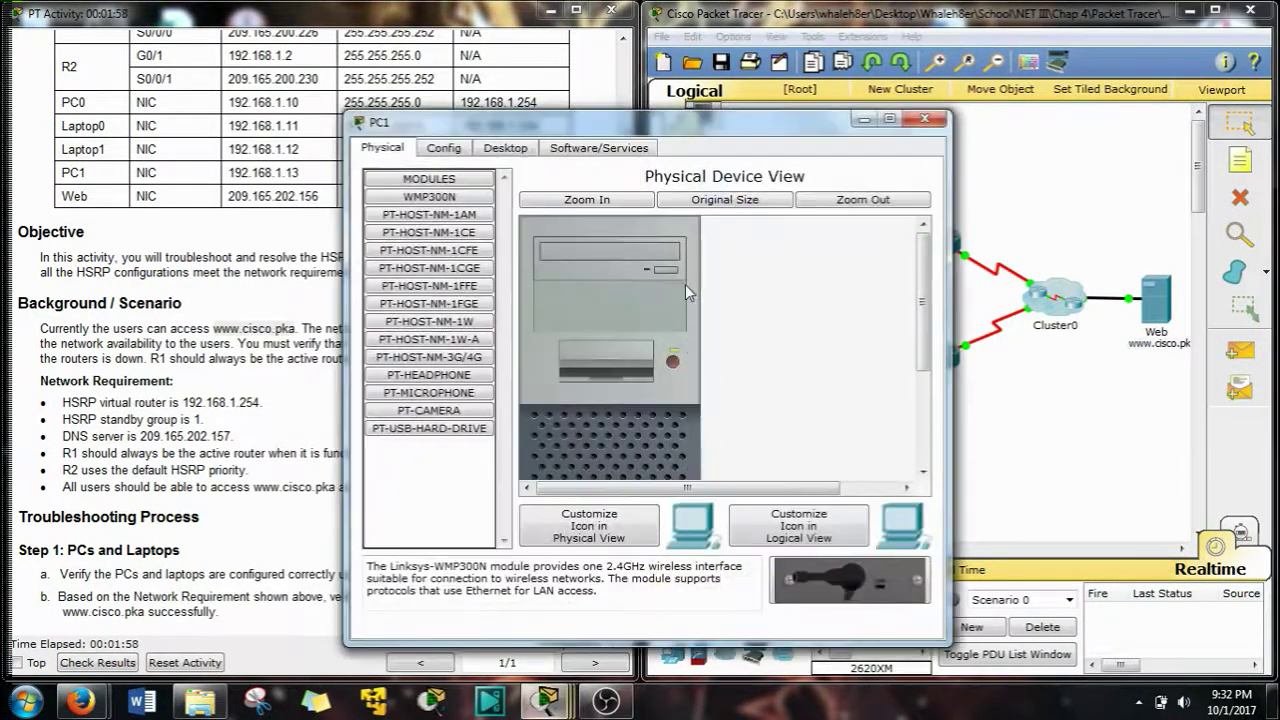
click(505, 147)
click(842, 203)
text(www.cisco.pka)
click(815, 228)
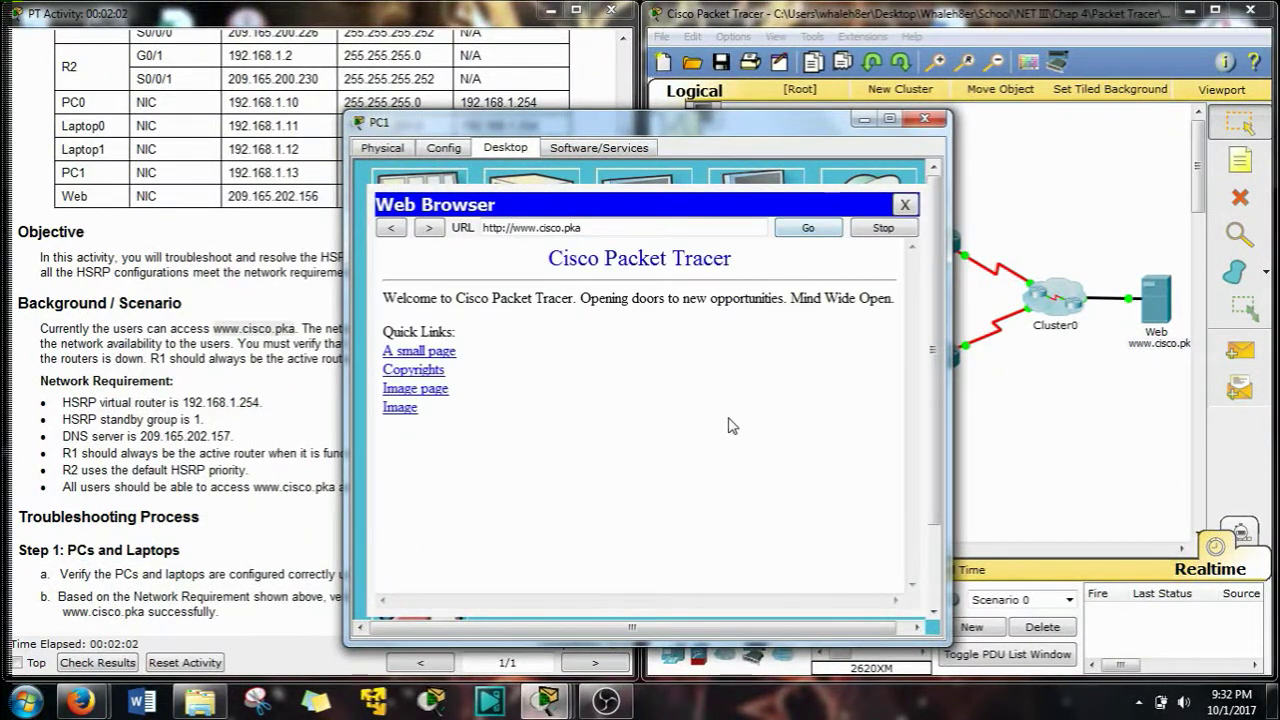
click(925, 118)
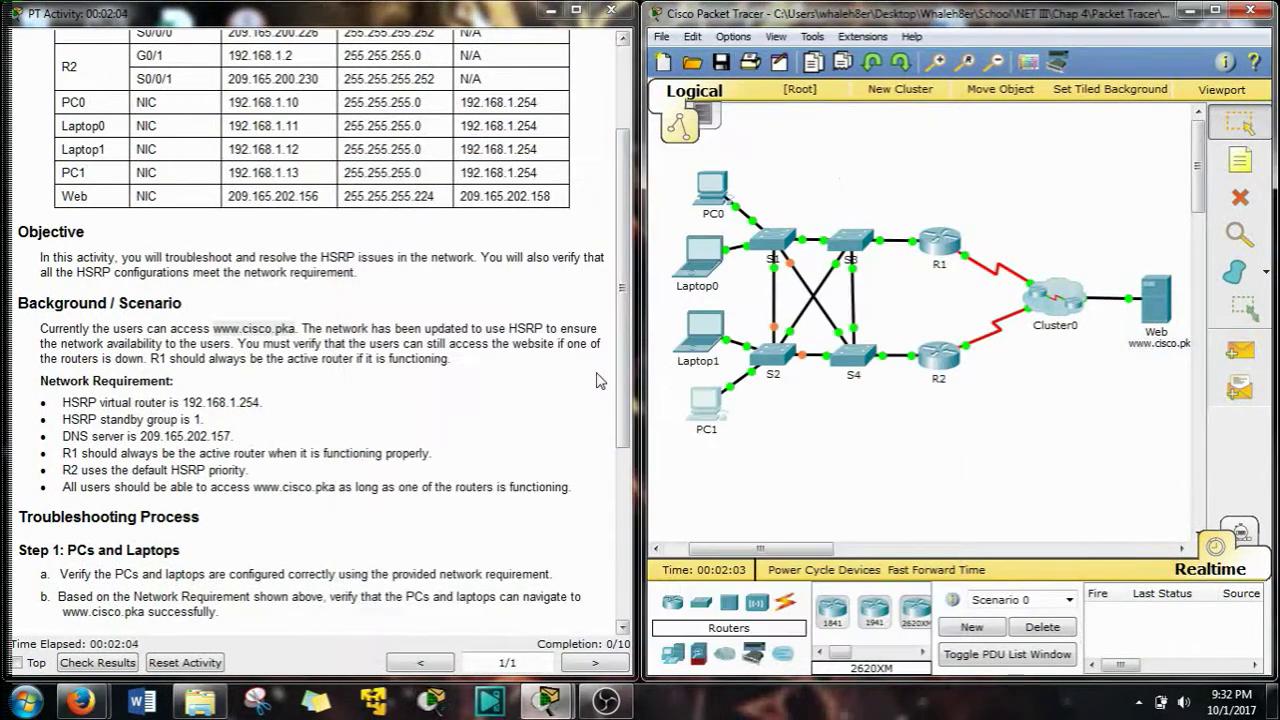
Step: Compare PC0's IP configuration with the addressing table and set its default gateway to 192.168.1.254
click(274, 551)
scroll(262, 548, down, 3)
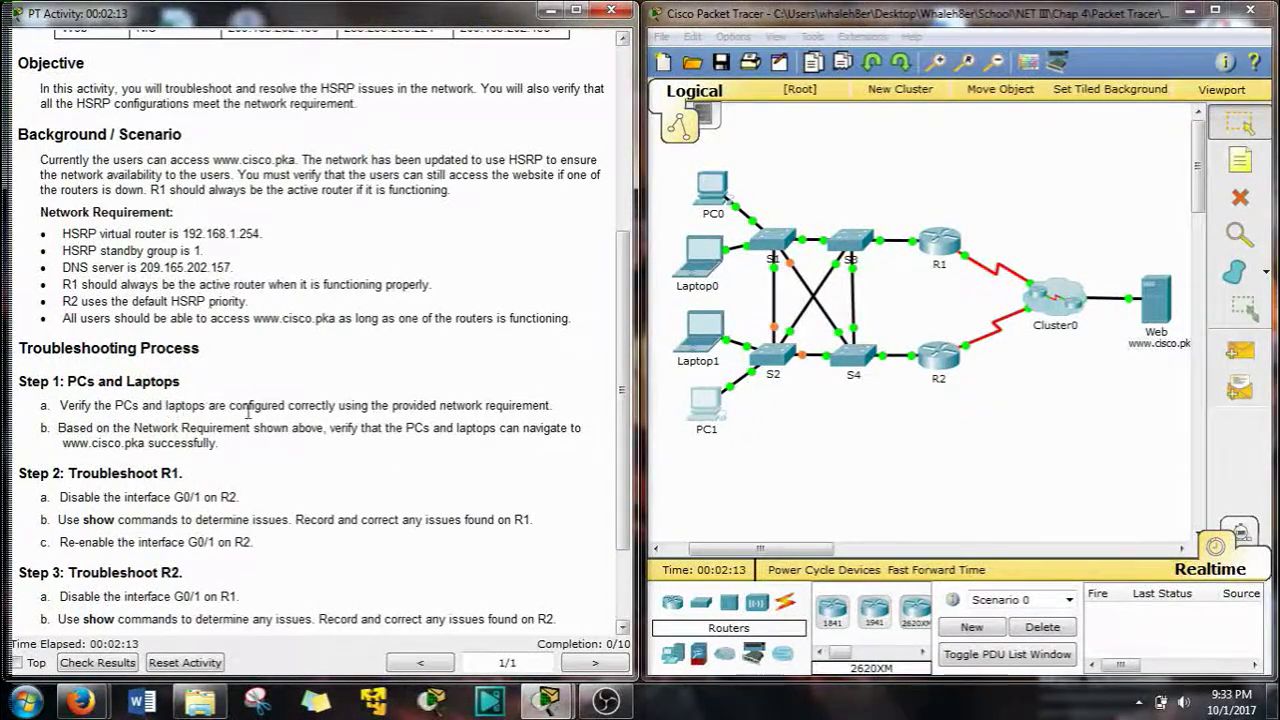
drag(228, 405, 296, 406)
drag(479, 427, 487, 427)
click(712, 186)
click(431, 252)
drag(453, 128, 750, 37)
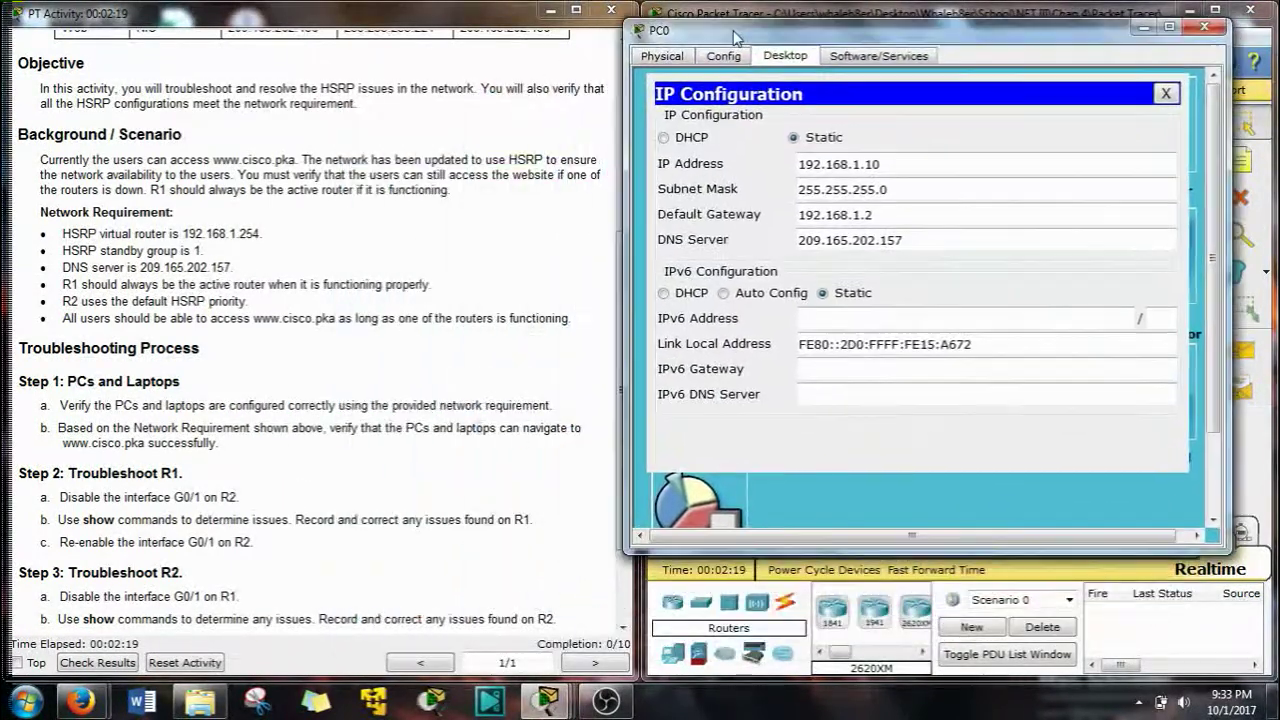
scroll(200, 314, up, 5)
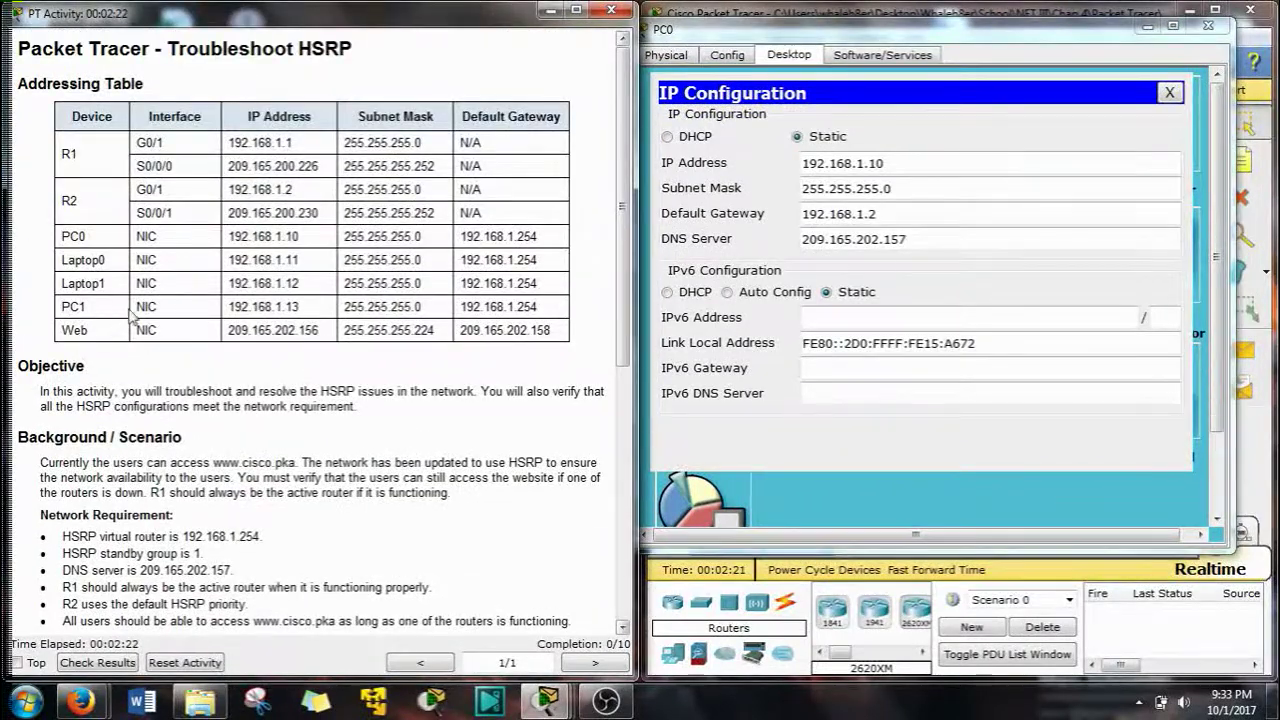
drag(472, 232, 532, 306)
click(908, 216)
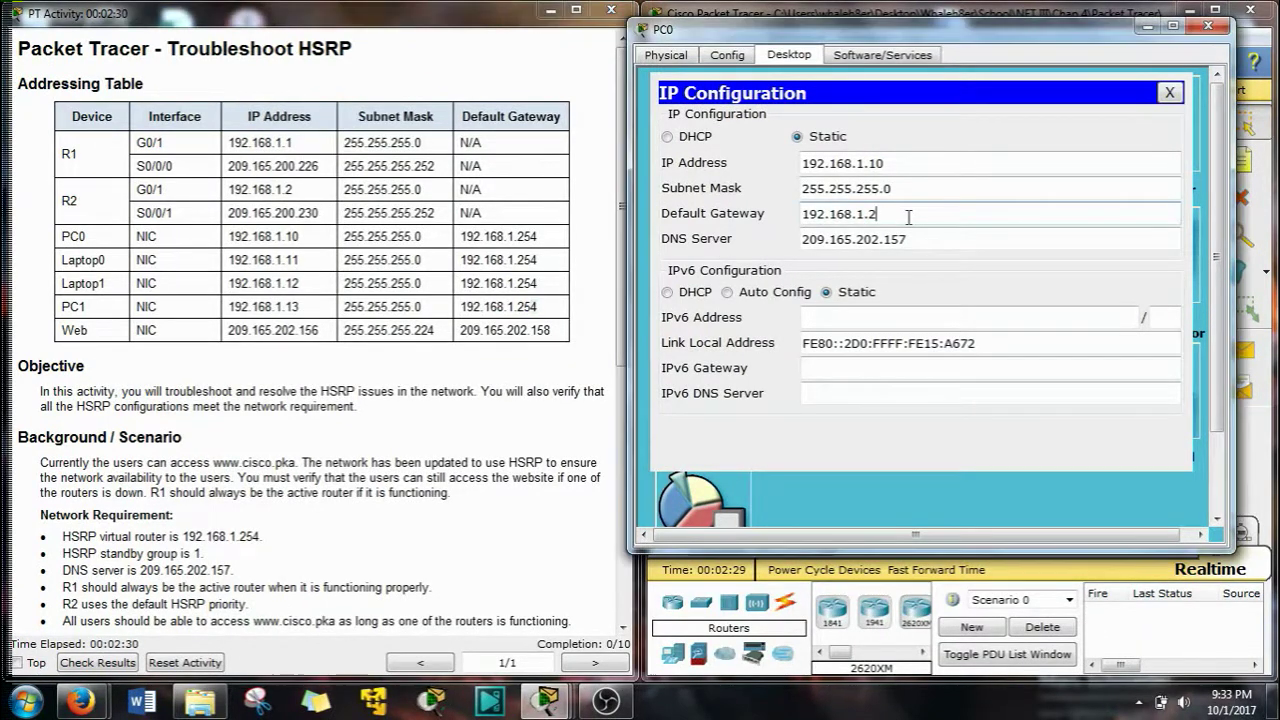
text(54)
click(1078, 155)
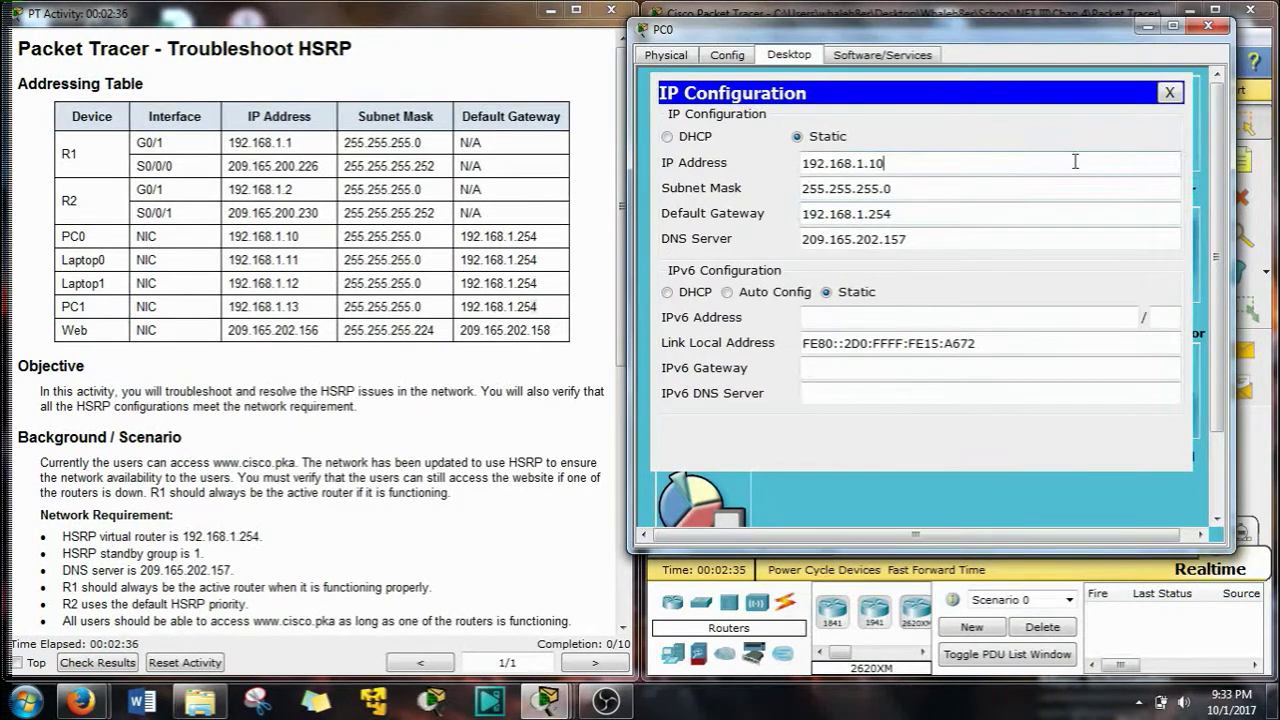
click(1211, 29)
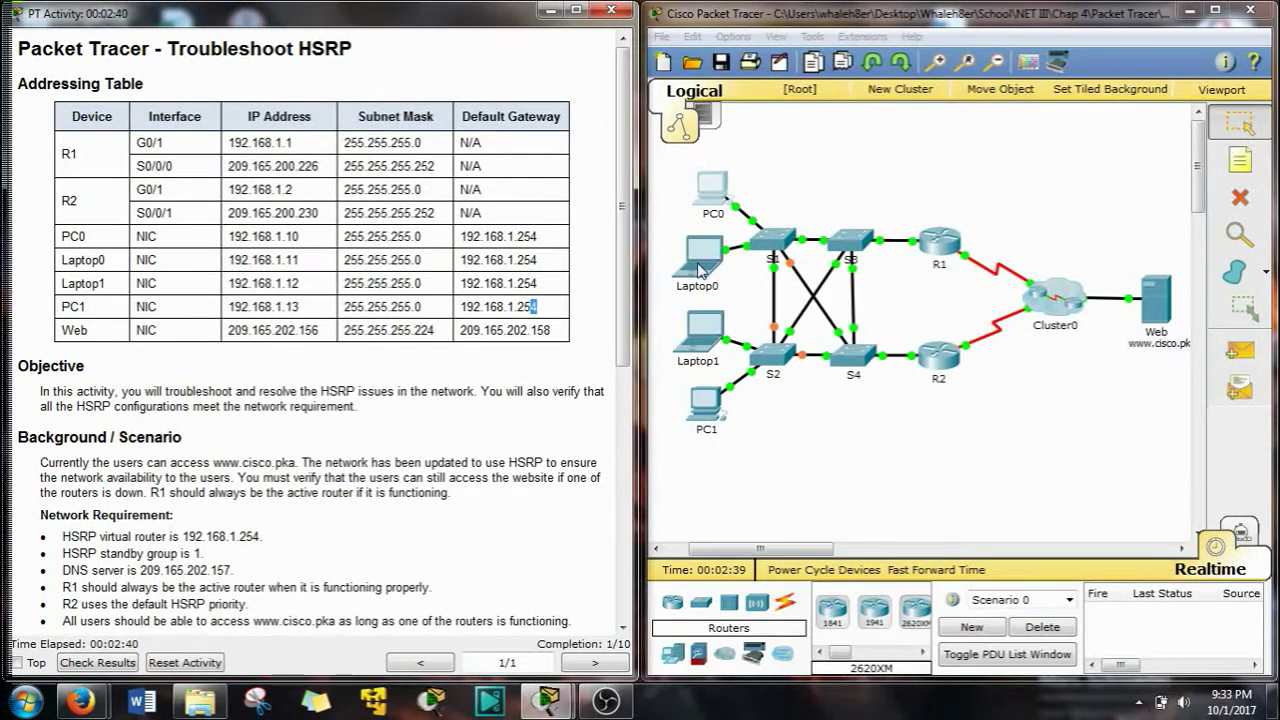
Step: Set Laptop1's default gateway to 192.168.1.254 in its IP configuration and close the device window
click(712, 340)
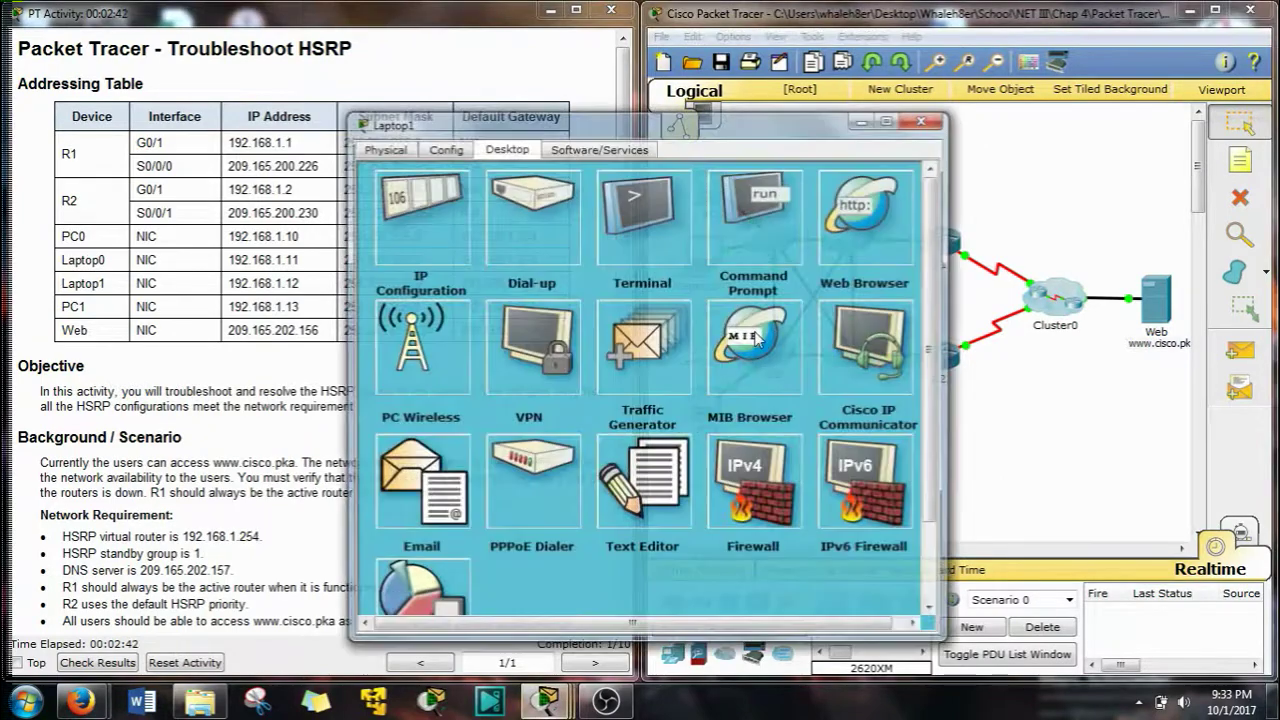
click(423, 220)
drag(504, 116, 750, 41)
click(848, 222)
text(54)
click(937, 246)
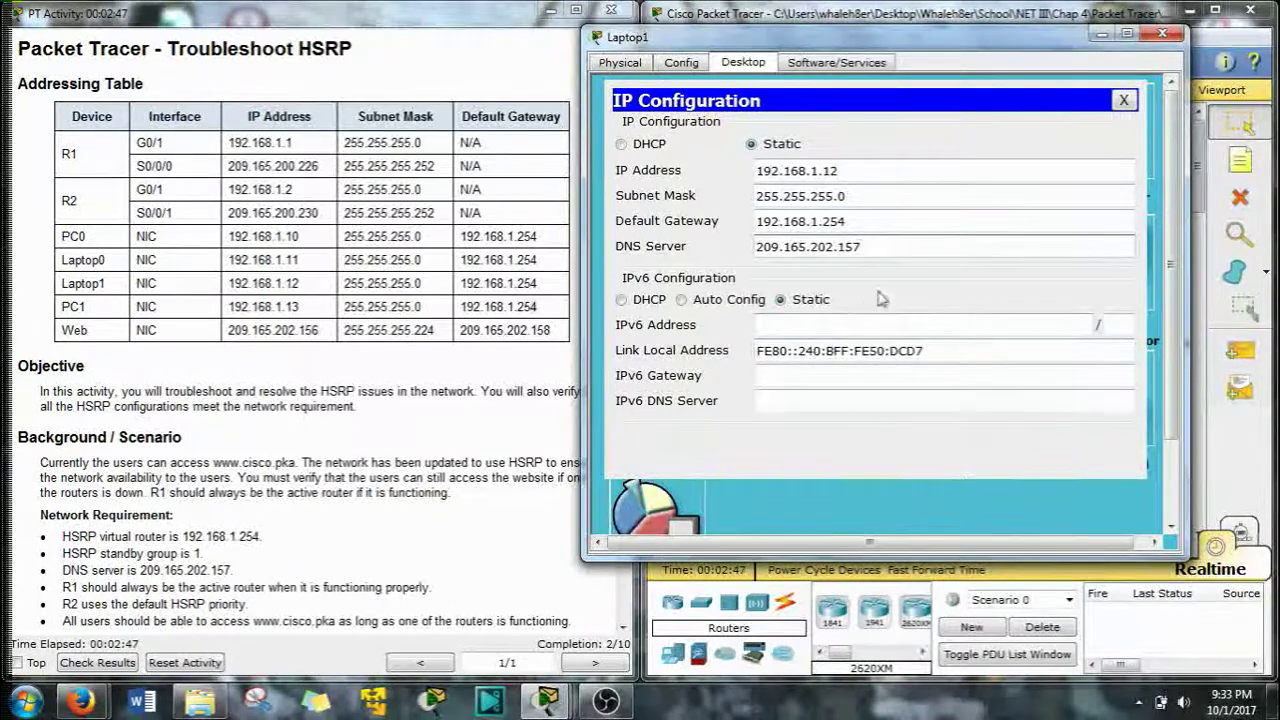
click(1162, 33)
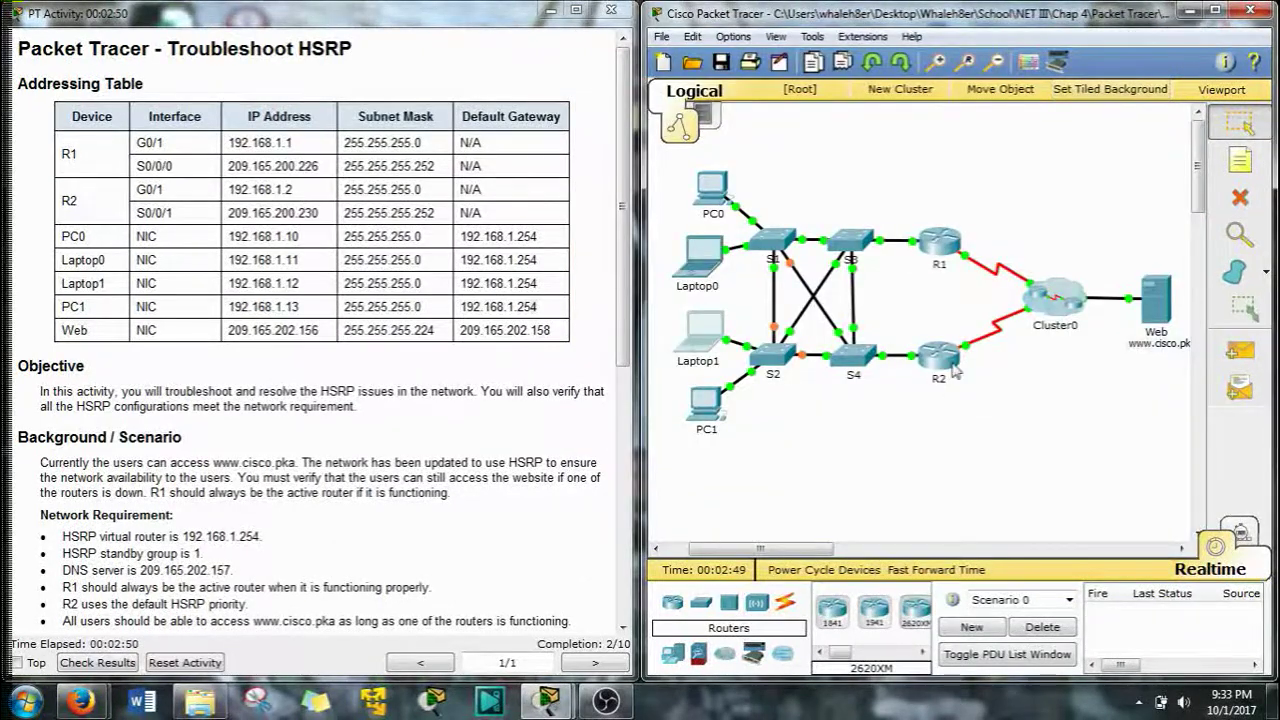
drag(910, 278, 966, 332)
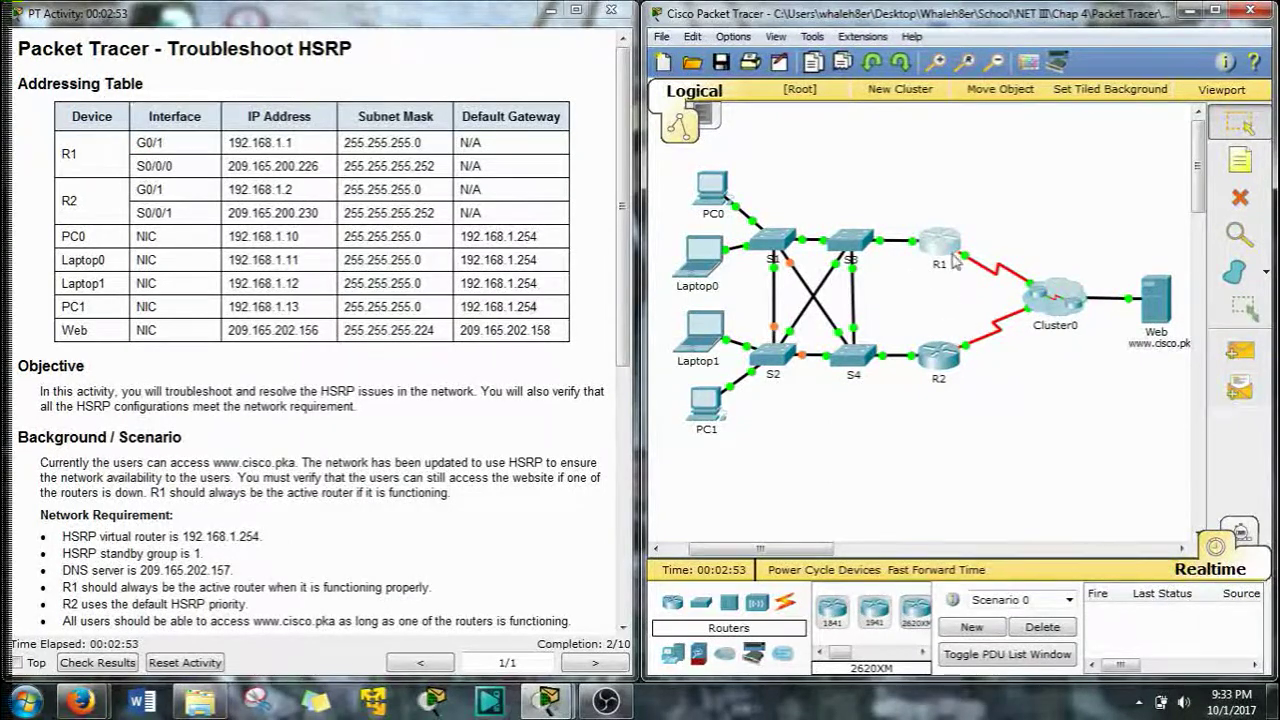
mouse_move(940, 242)
mouse_down()
mouse_move(1003, 250)
mouse_move(946, 238)
mouse_up()
drag(926, 287, 928, 330)
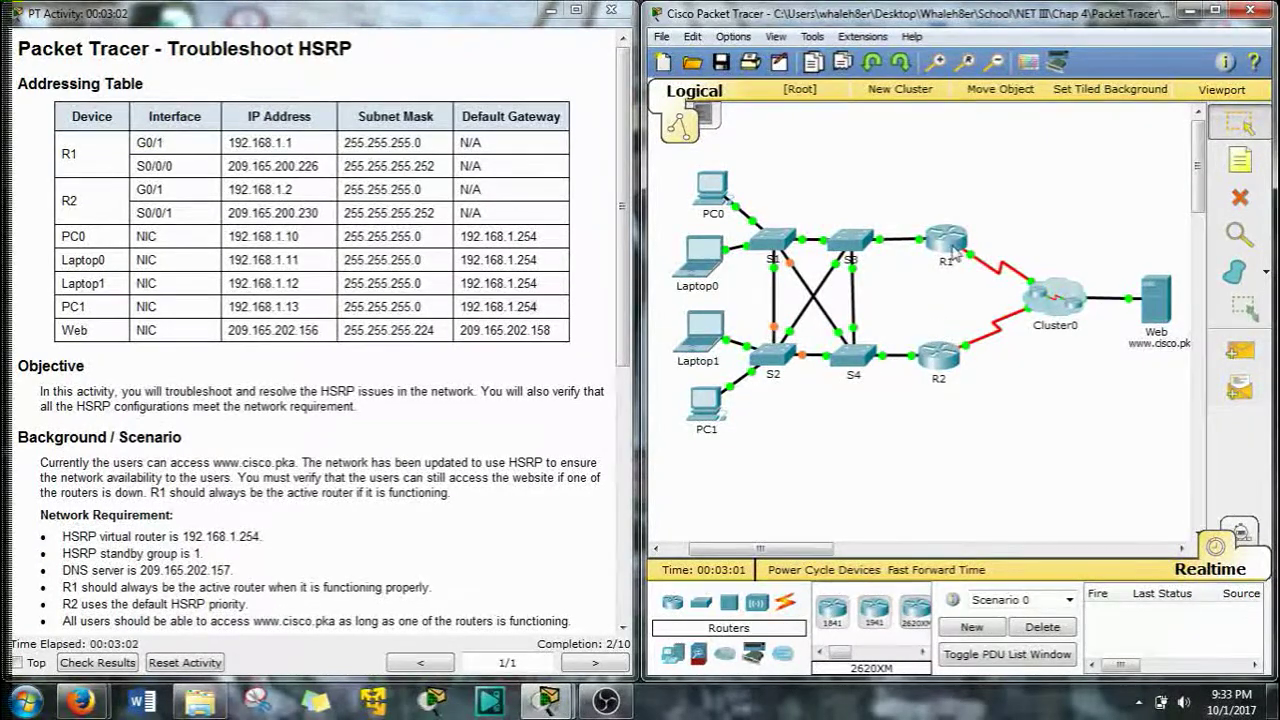
drag(926, 286, 946, 309)
Step: Review the Step 2 troubleshooting instructions and enter global configuration mode on router R2 with en and conf t
scroll(458, 407, down, 3)
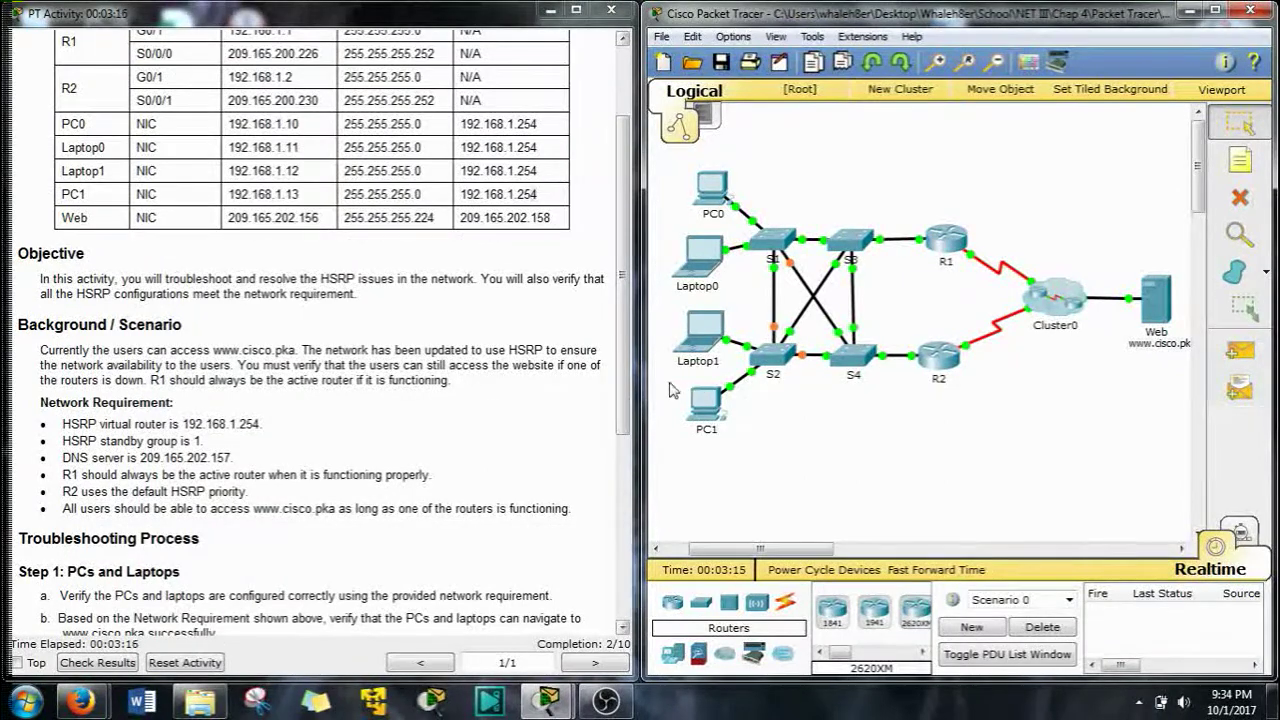
scroll(520, 408, down, 8)
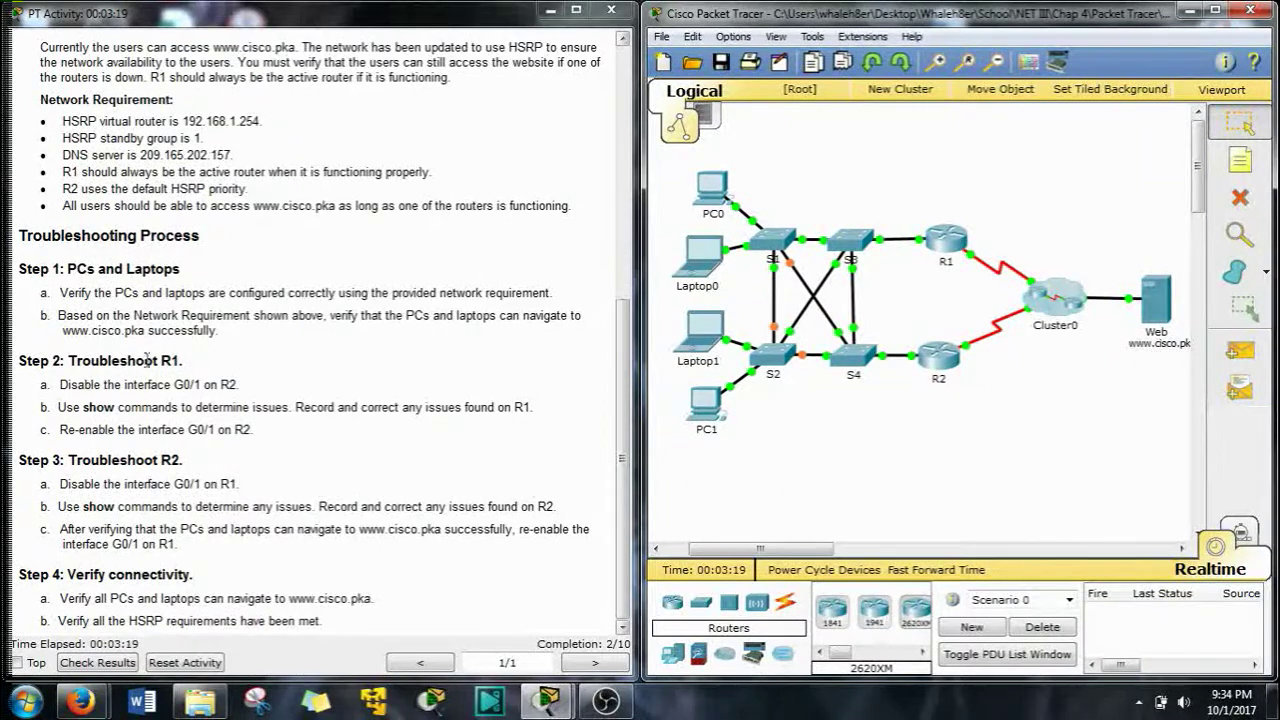
drag(239, 385, 206, 385)
click(948, 352)
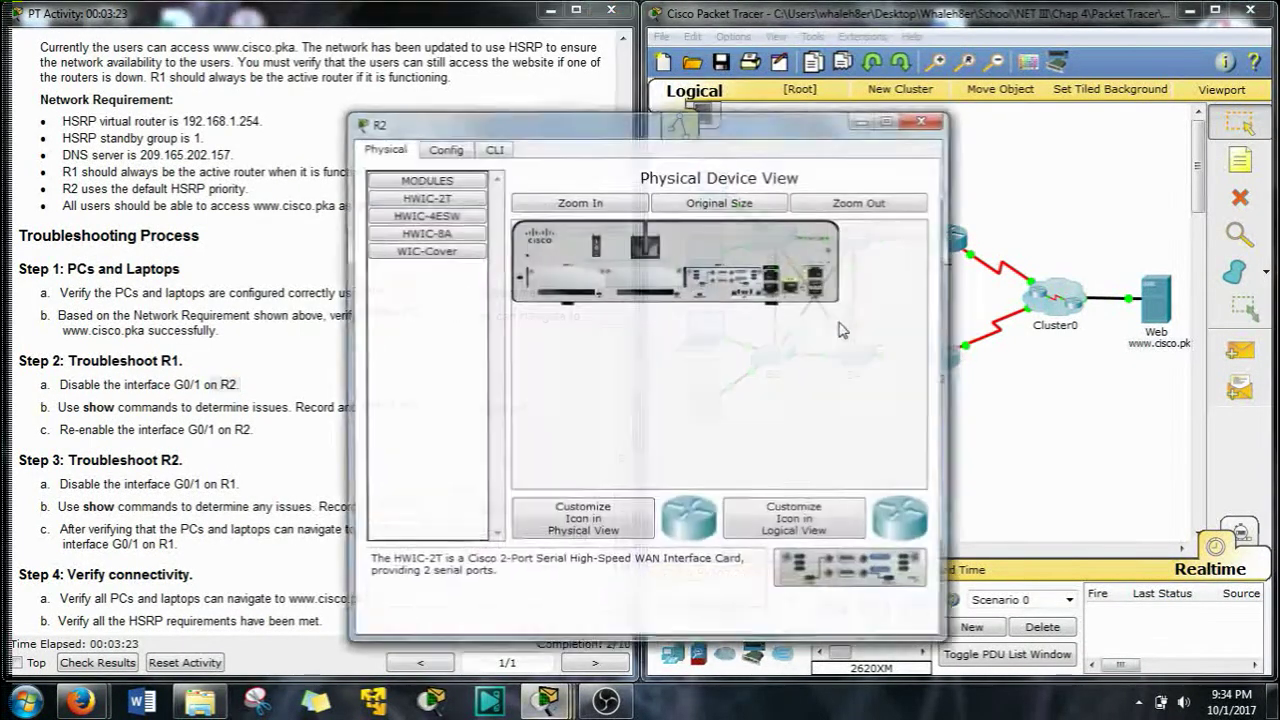
click(493, 147)
key(Return)
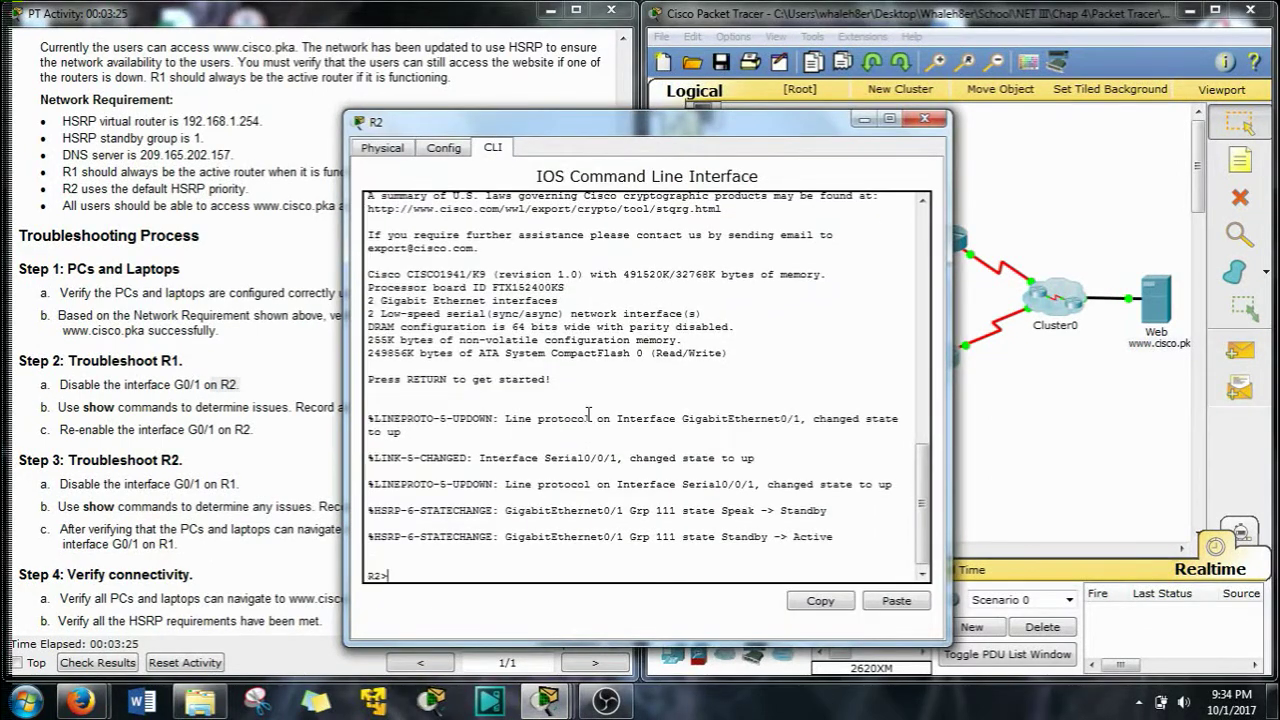
text(en)
key(Return)
text(conf t)
key(Return)
Step: Shut down interface g0/1 on R2 and minimize the router's window
text(int g0/1)
key(Return)
text(shut)
key(Return)
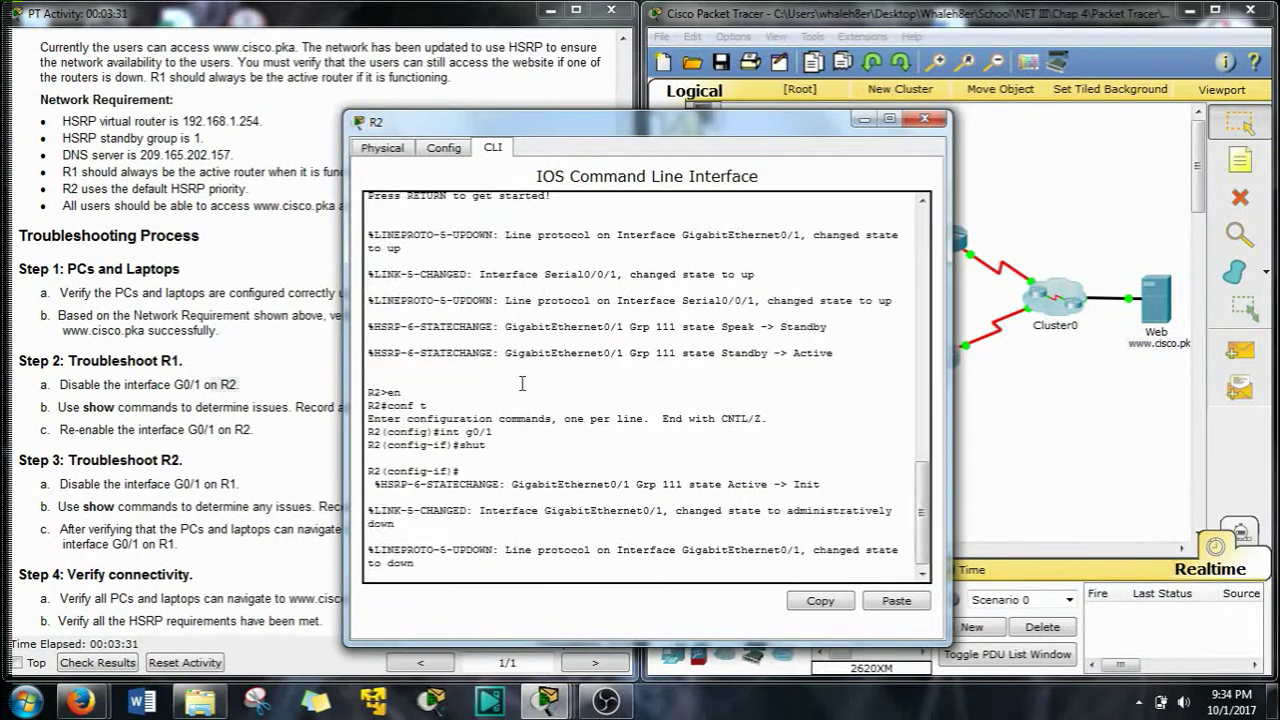
drag(810, 125, 818, 128)
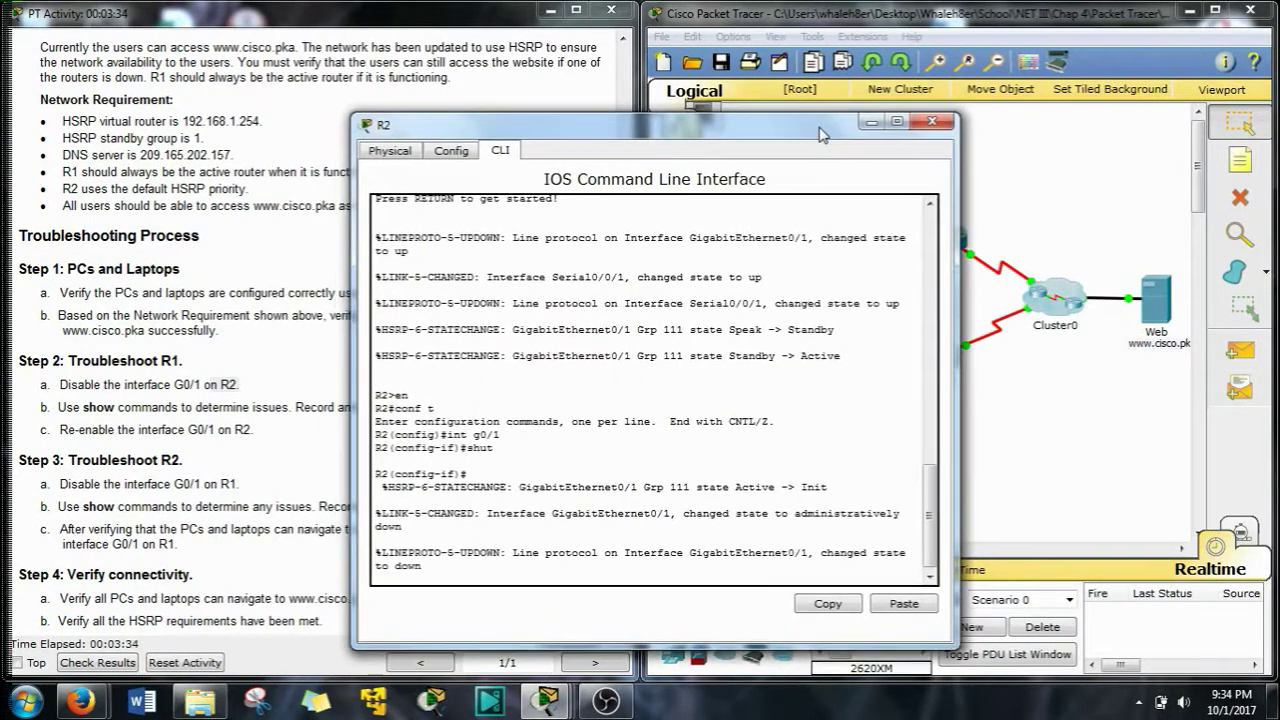
click(871, 121)
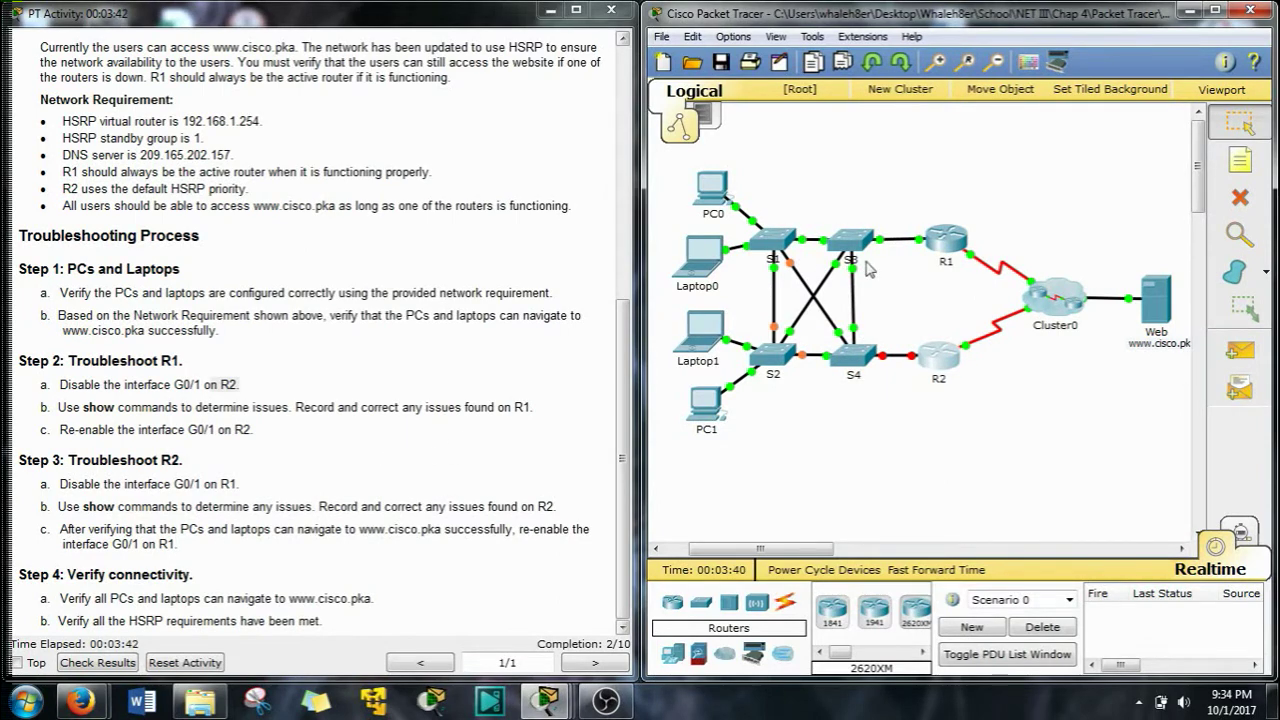
Step: Open router R1's command line and enter global configuration mode with en and conf t
click(930, 250)
click(491, 144)
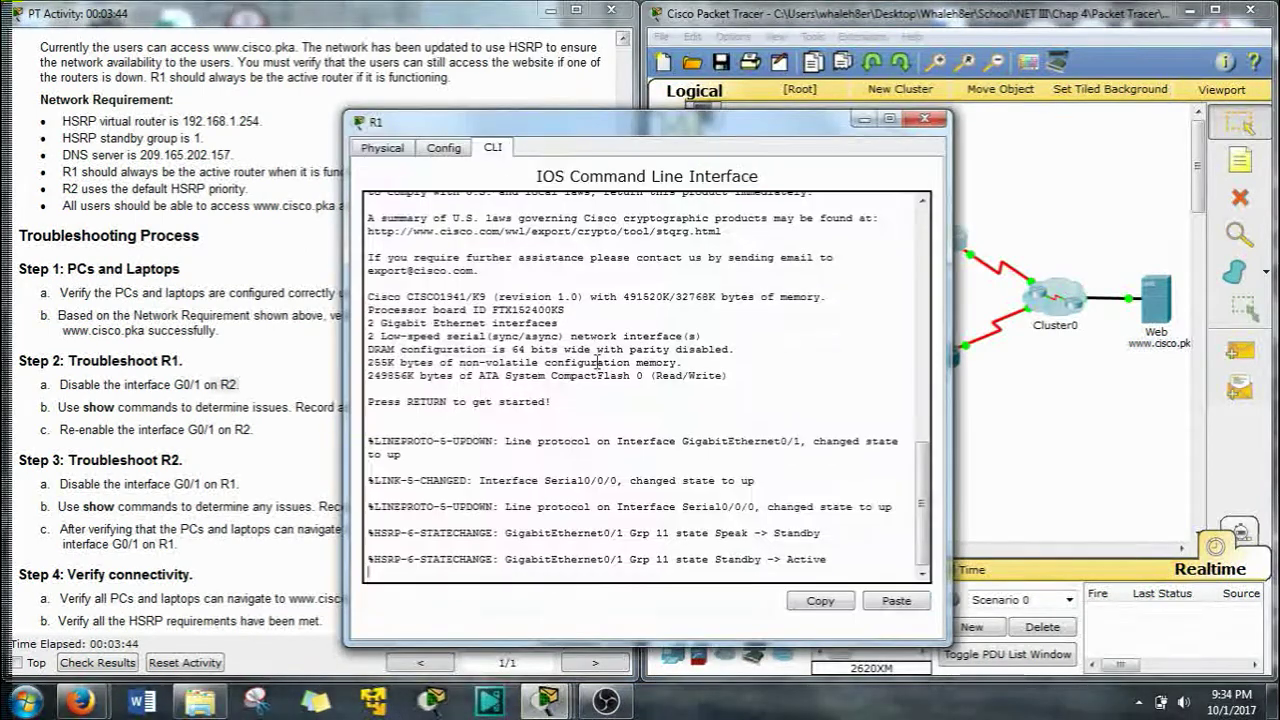
key(Return)
text(en)
key(Return)
text(conf )
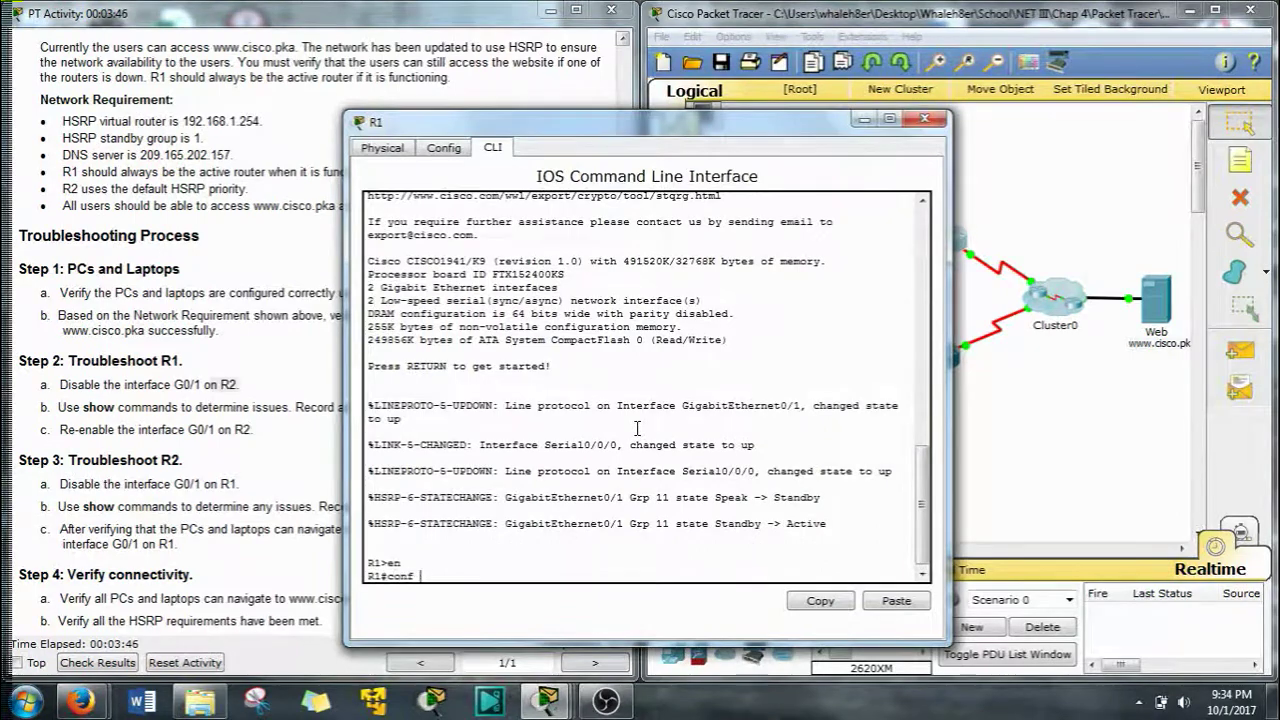
text(t)
key(Return)
Step: Display R1's HSRP configuration from global configuration mode with do show standby
text(sho)
key(BackSpace)
key(BackSpace)
key(BackSpace)
text(do)
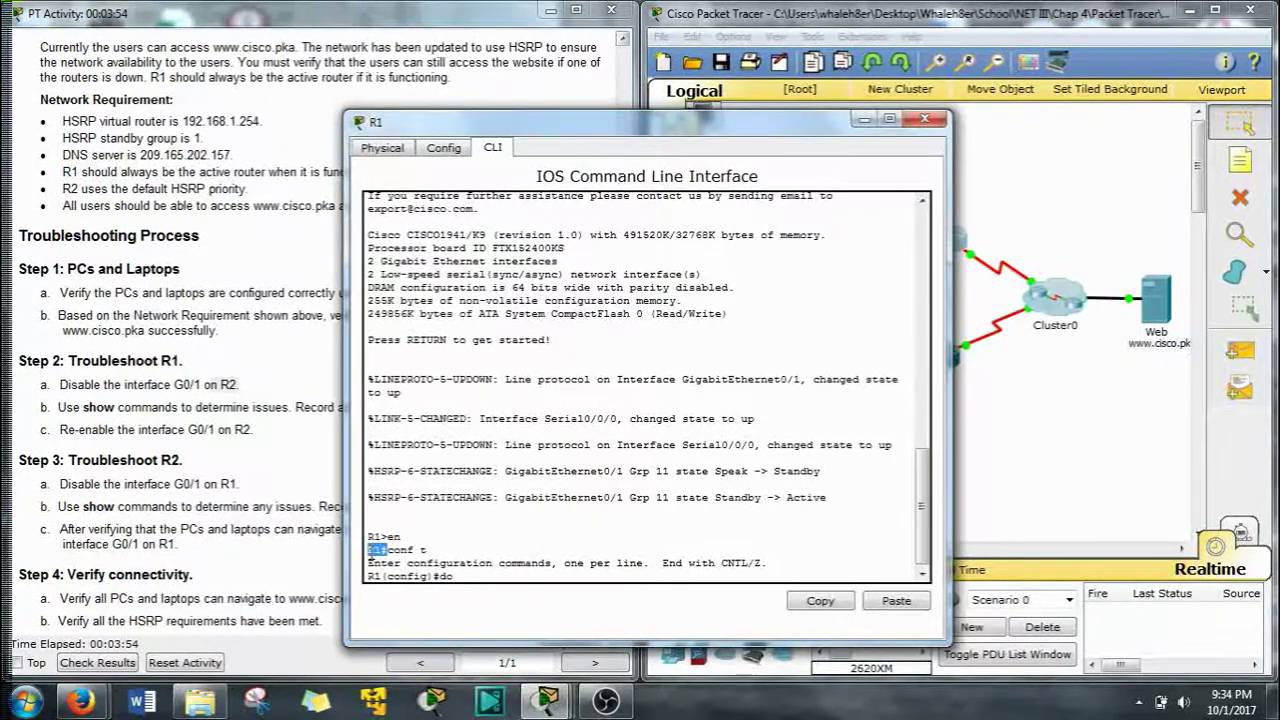
drag(368, 576, 432, 578)
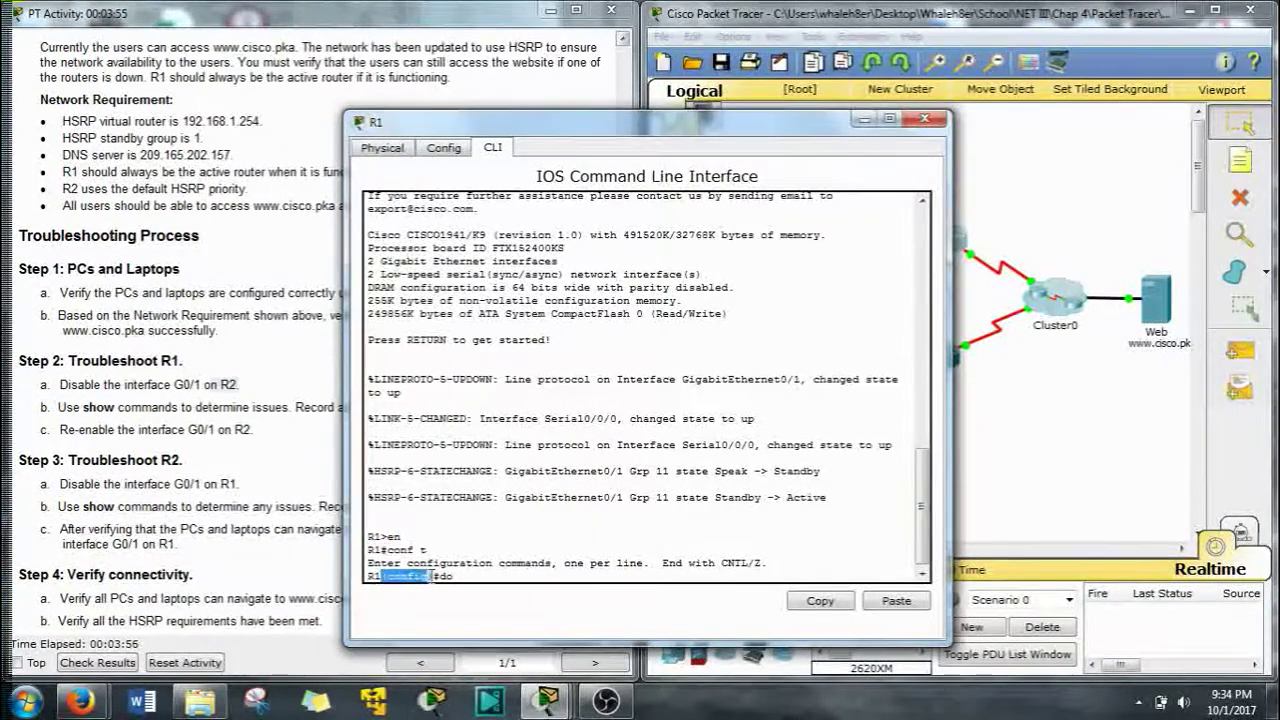
click(469, 578)
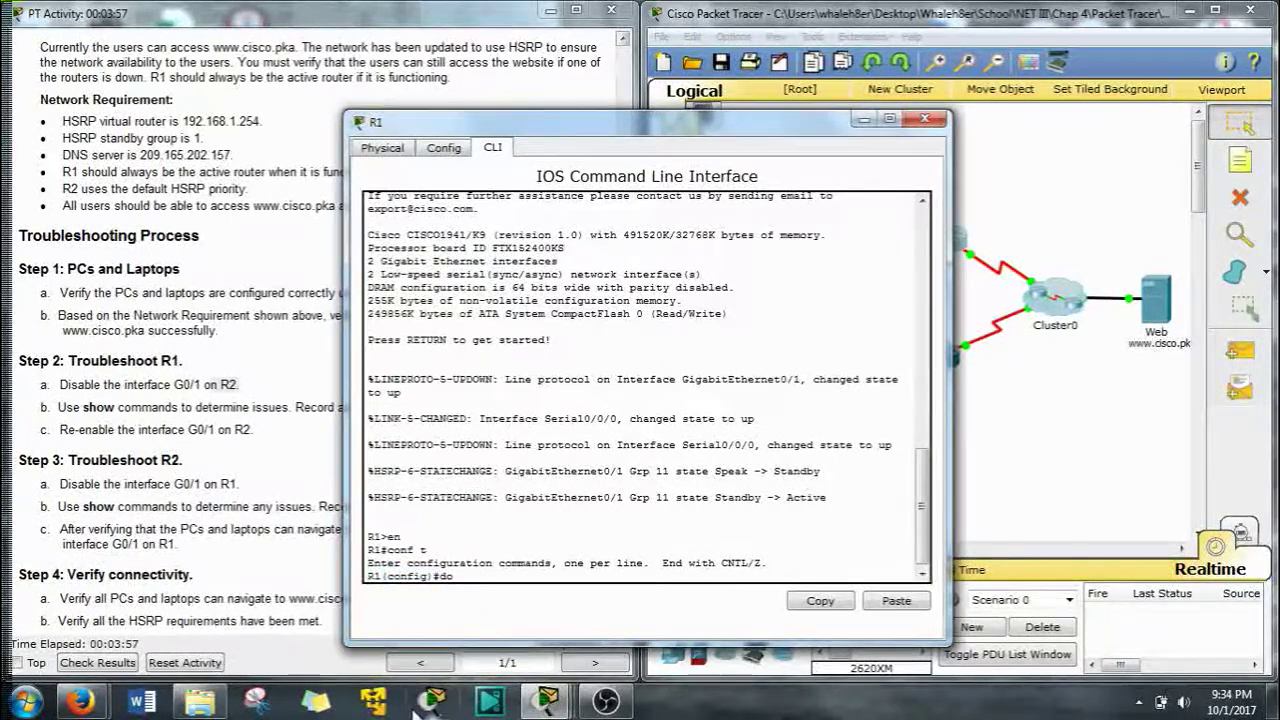
drag(448, 577, 464, 660)
text(show)
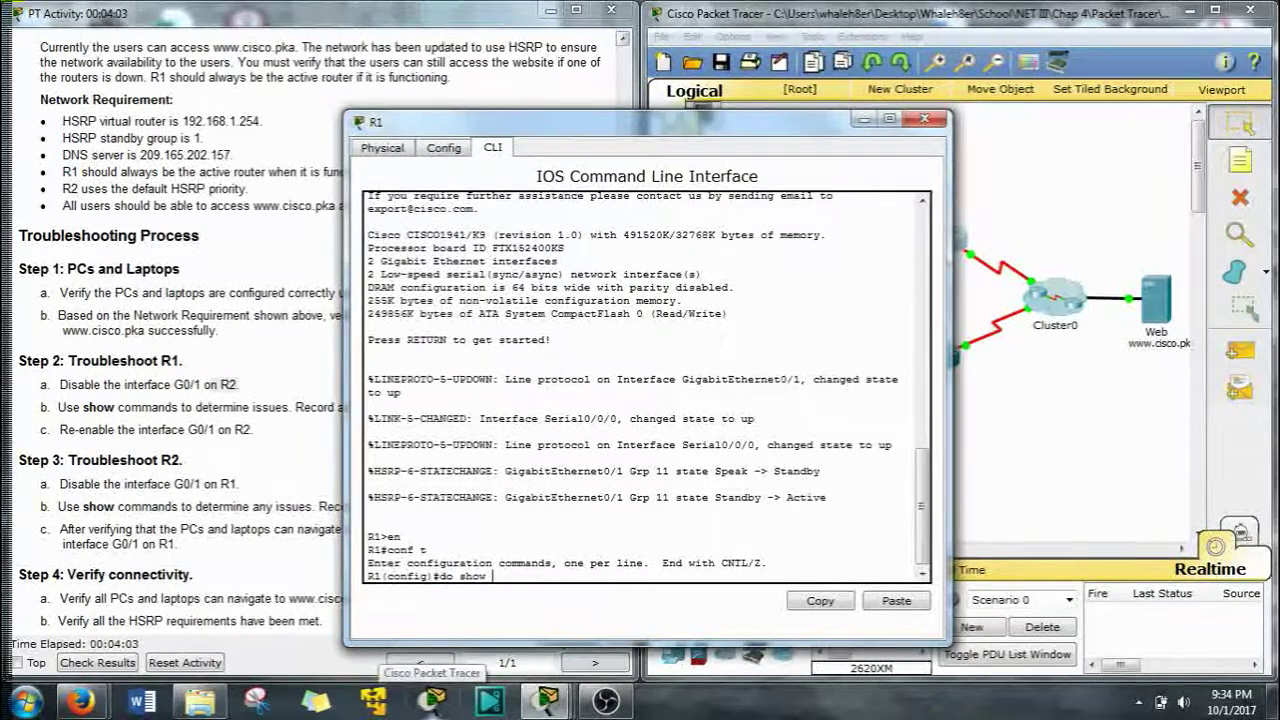
text( standby)
key(Return)
Step: Compare the virtual IP address and standby group in R1's standby output with the activity's network requirements
drag(522, 129, 755, 63)
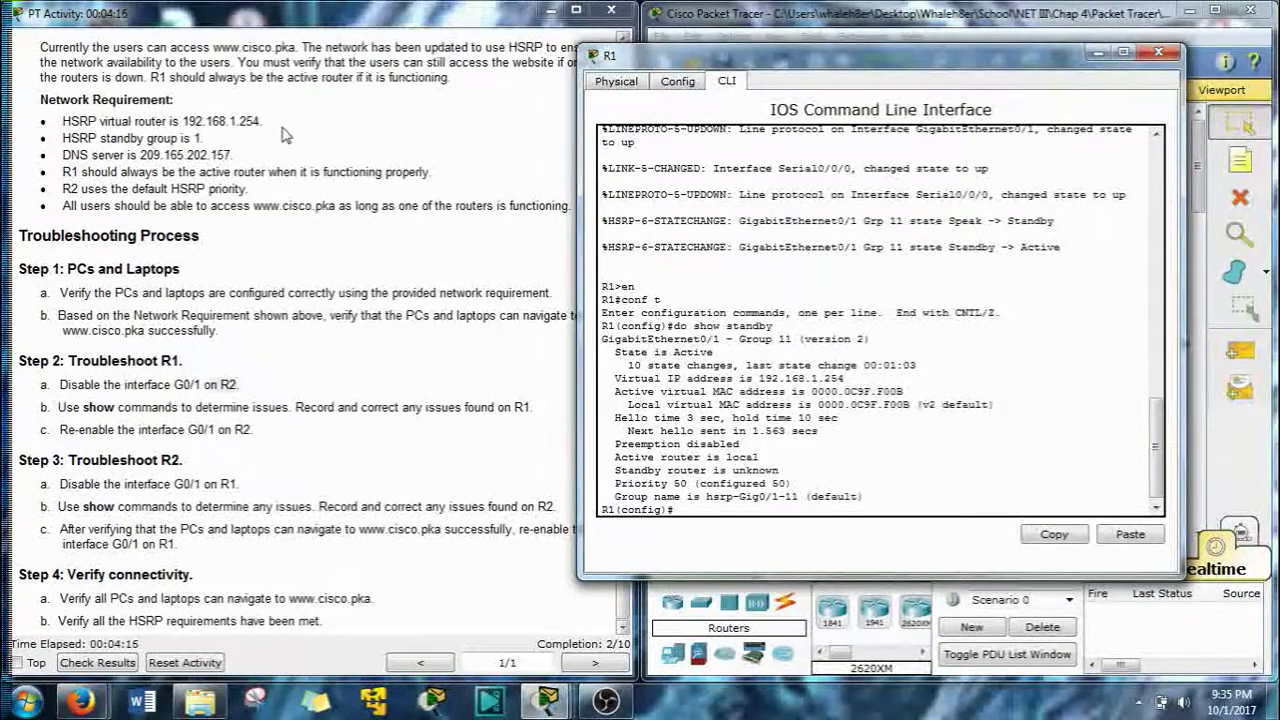
drag(184, 120, 252, 124)
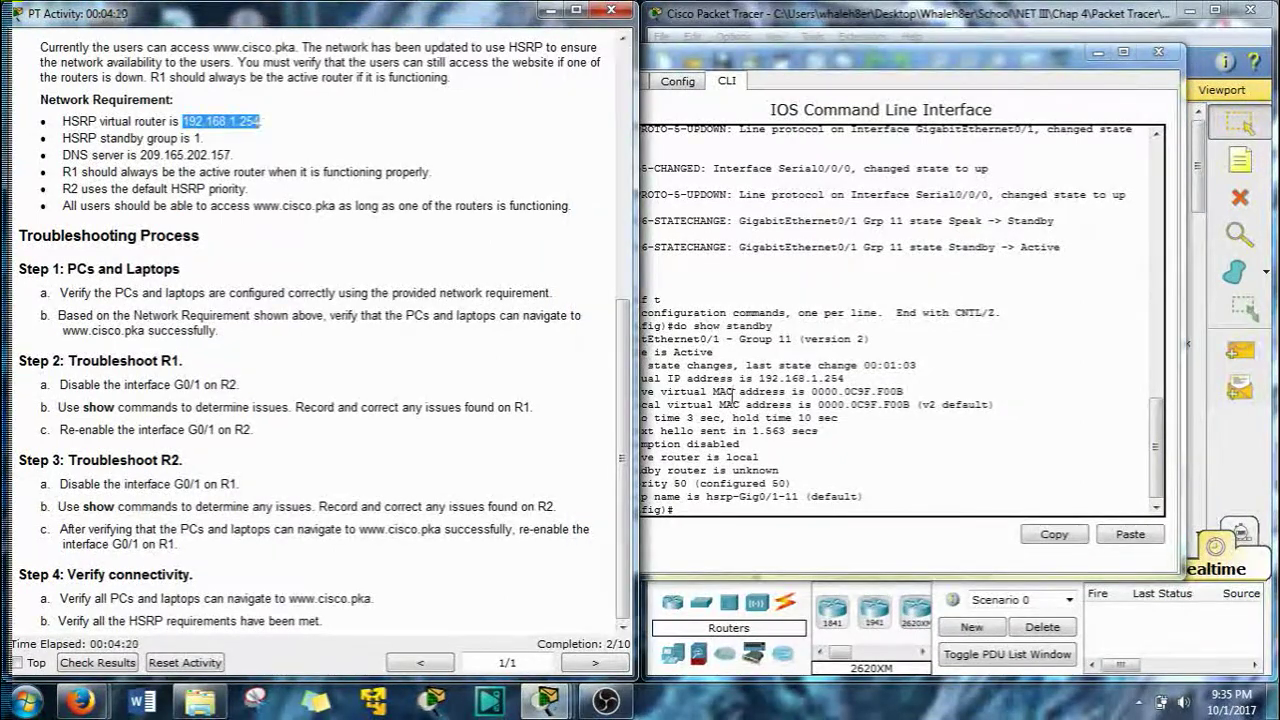
click(797, 398)
drag(615, 377, 846, 380)
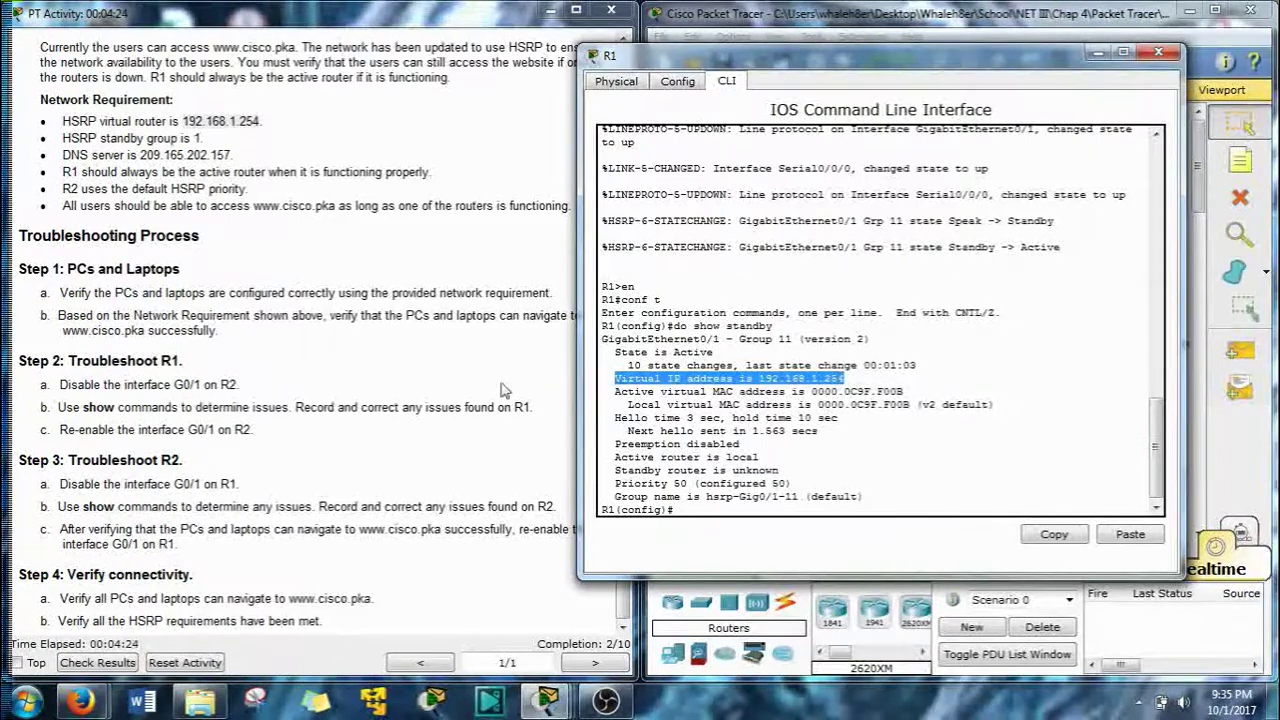
drag(63, 138, 203, 140)
click(772, 375)
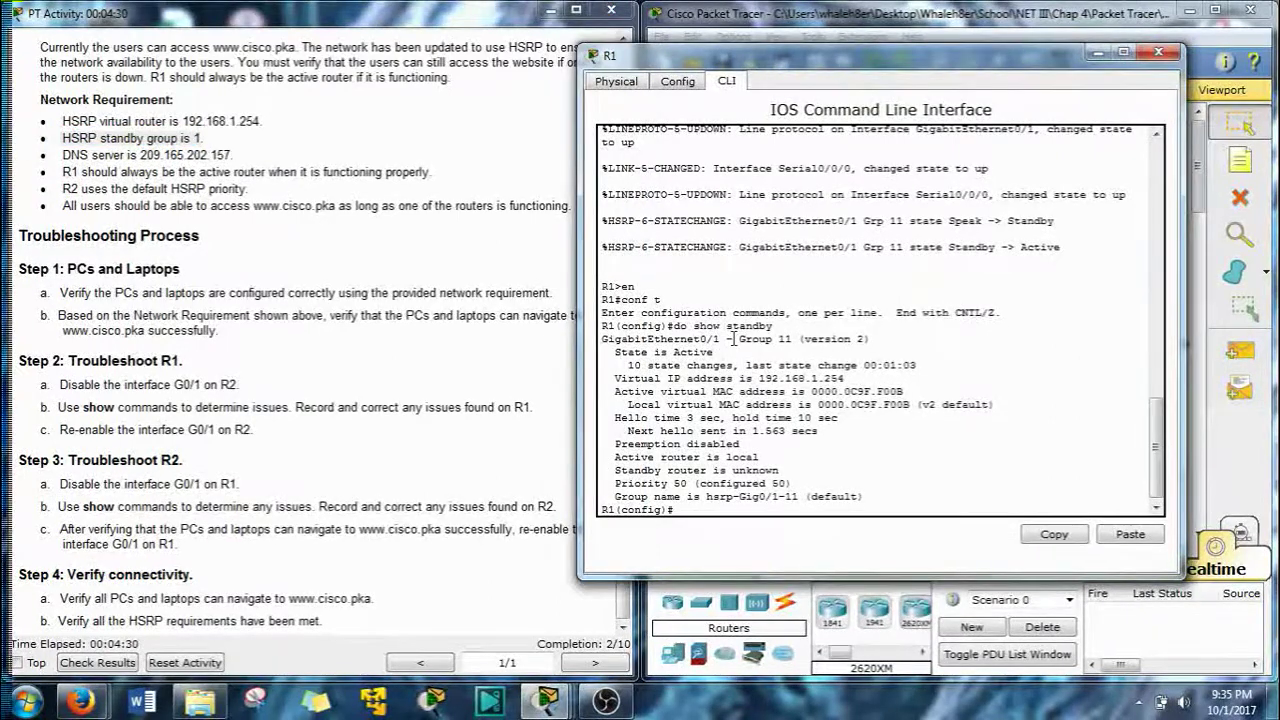
drag(775, 340, 792, 340)
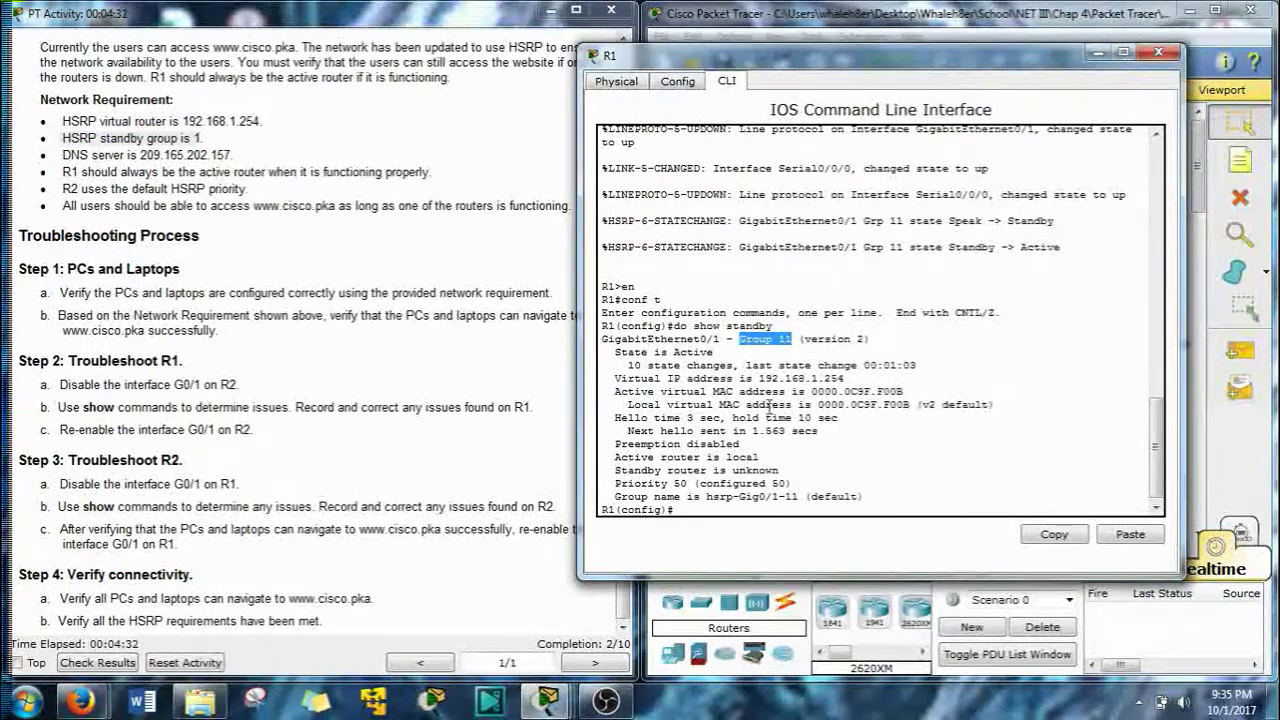
Step: Remove HSRP group 11 from R1 by entering interface g0/1 and issuing no standby 11
click(710, 507)
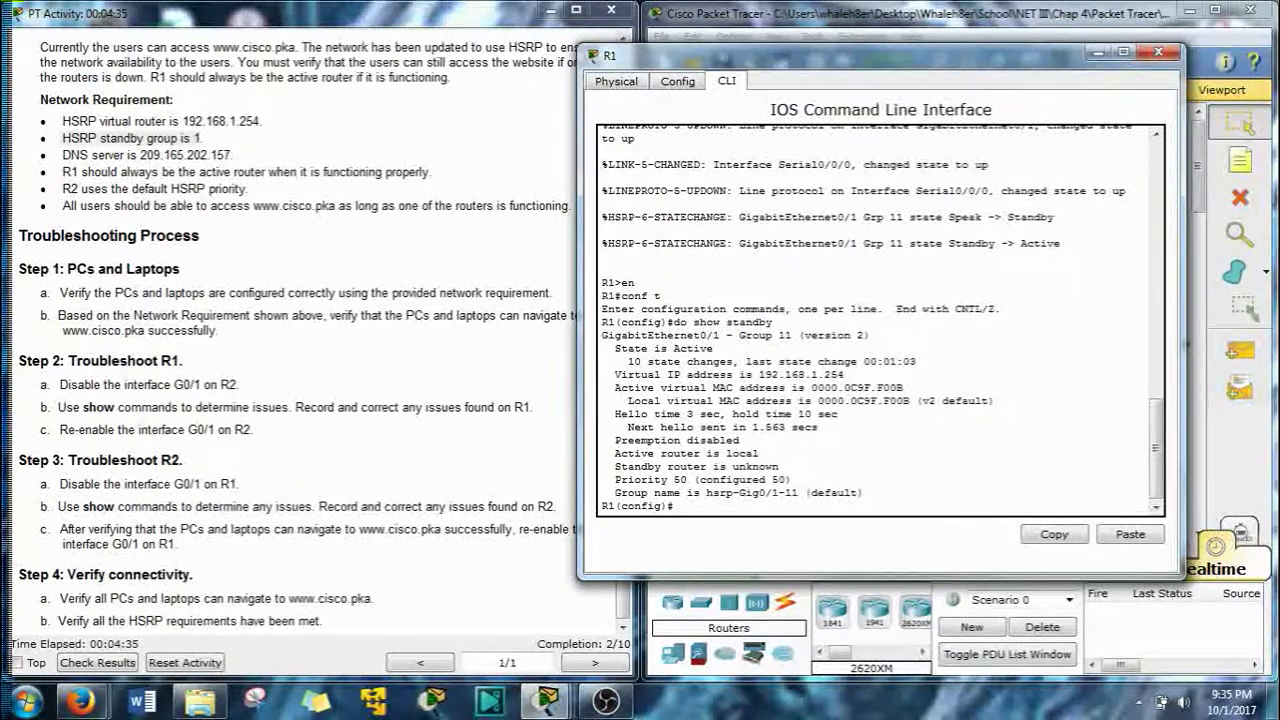
text(standby 11)
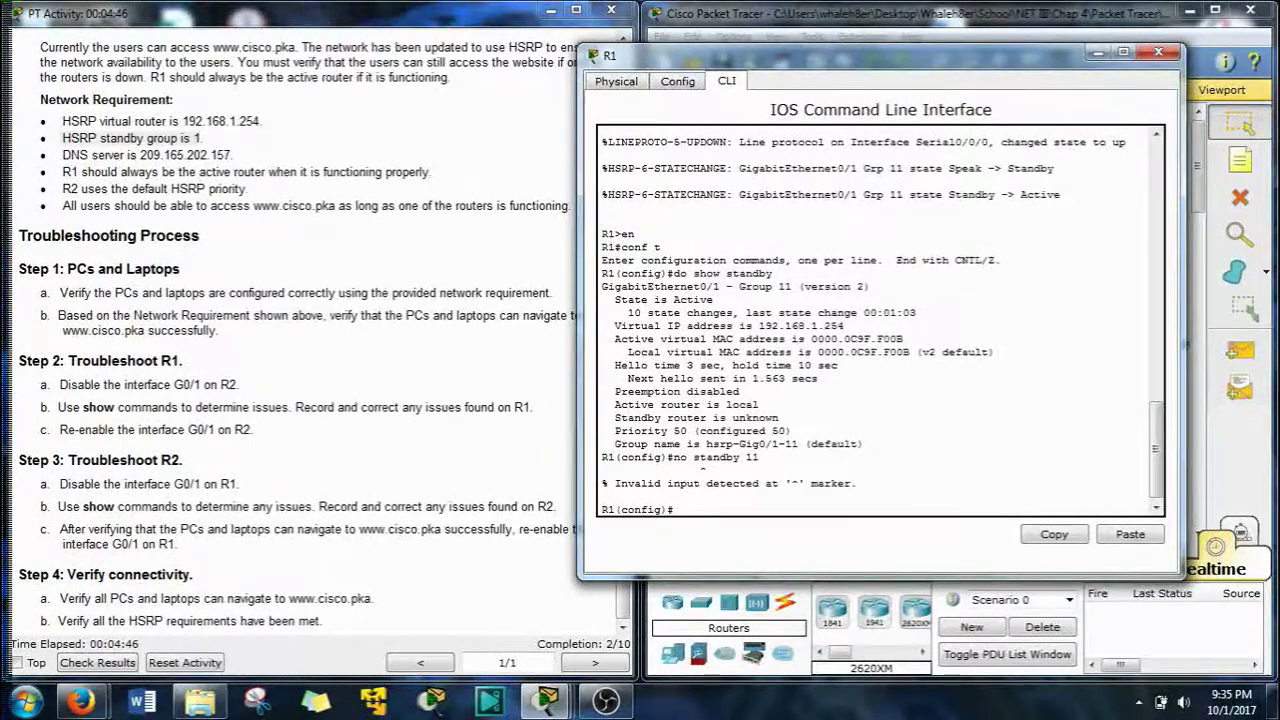
text(g0/1)
key(Return)
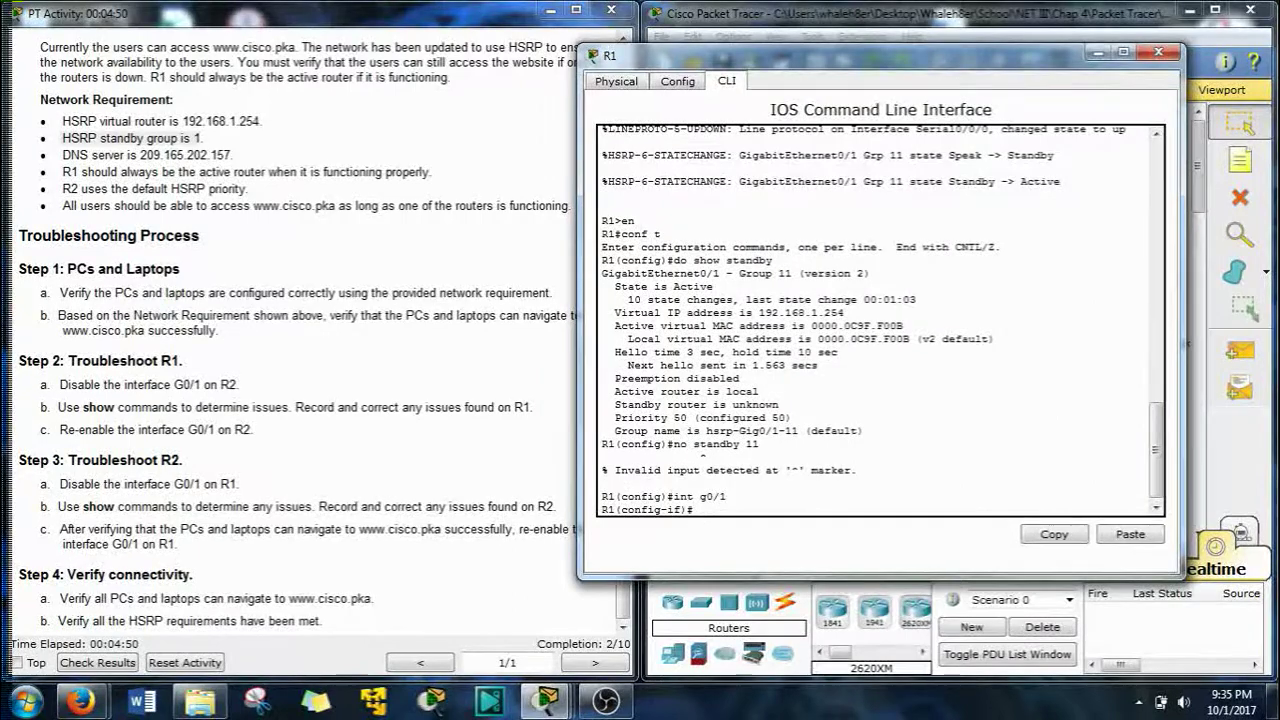
key(Up)
key(Up)
key(Return)
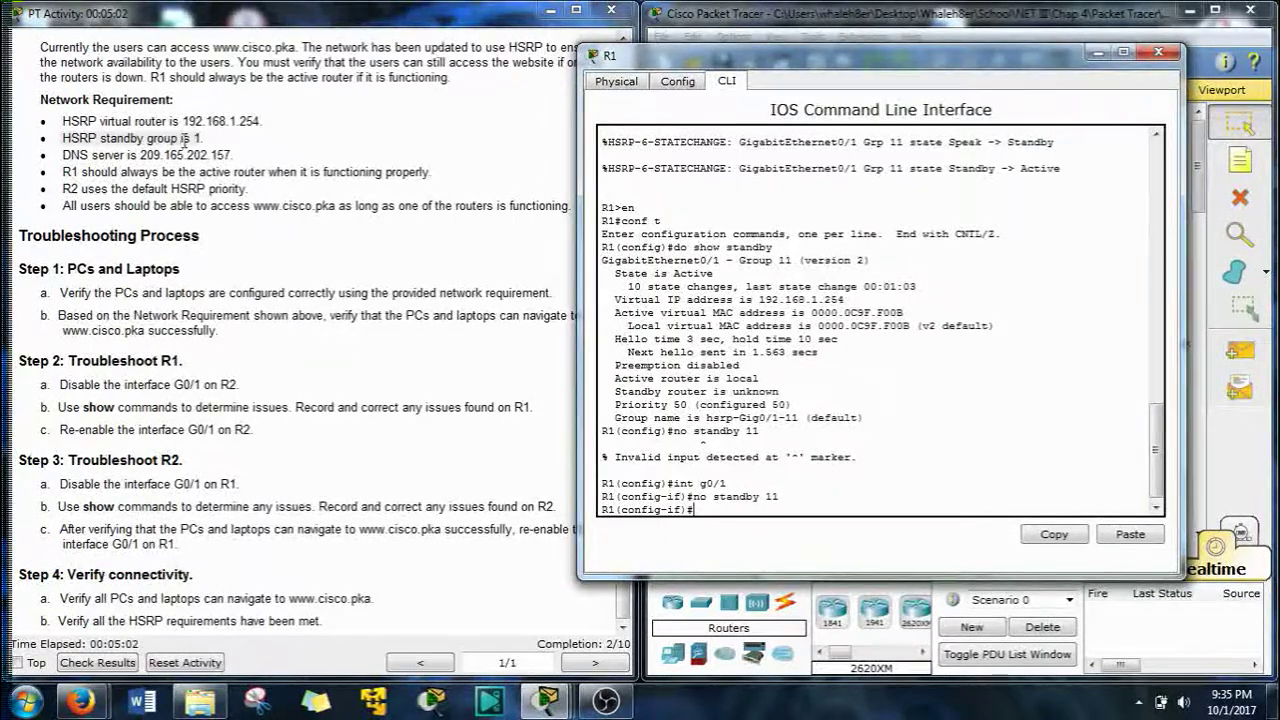
Step: Configure HSRP group 1 on R1's g0/1 with virtual address 192.168.1.254 using standby 1 ip
triple_click(197, 138)
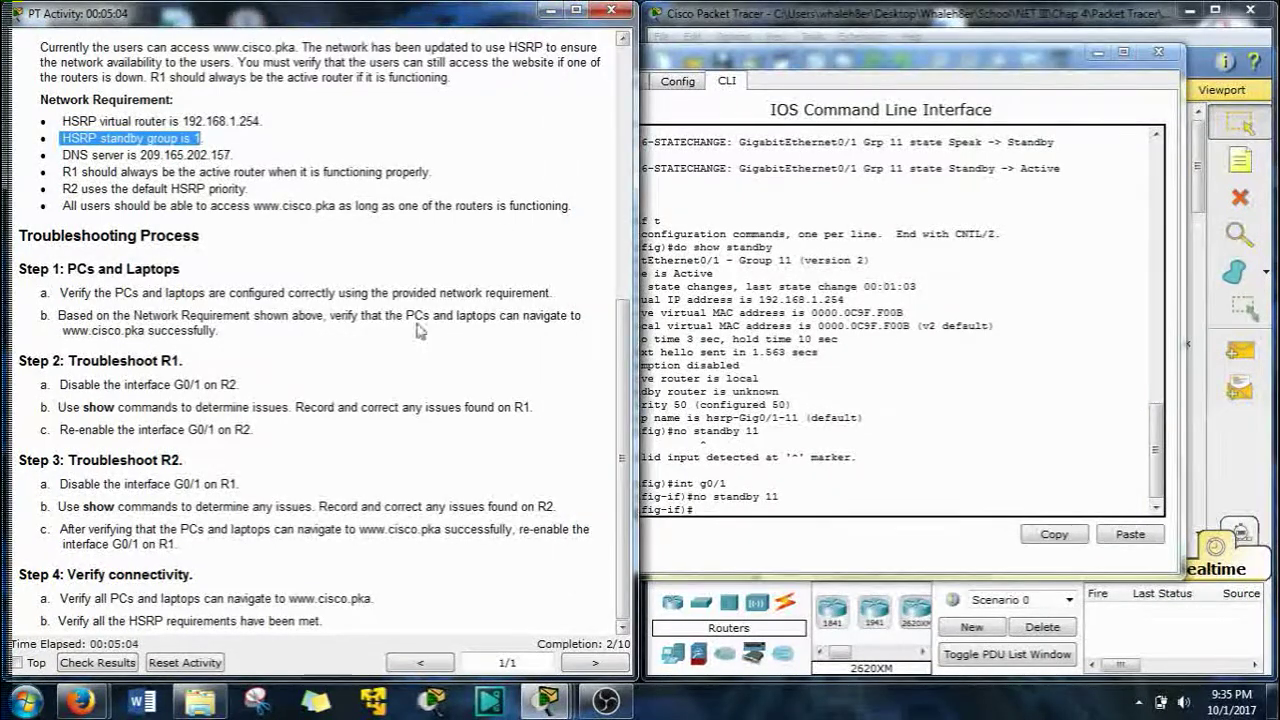
click(720, 560)
text(standby 1)
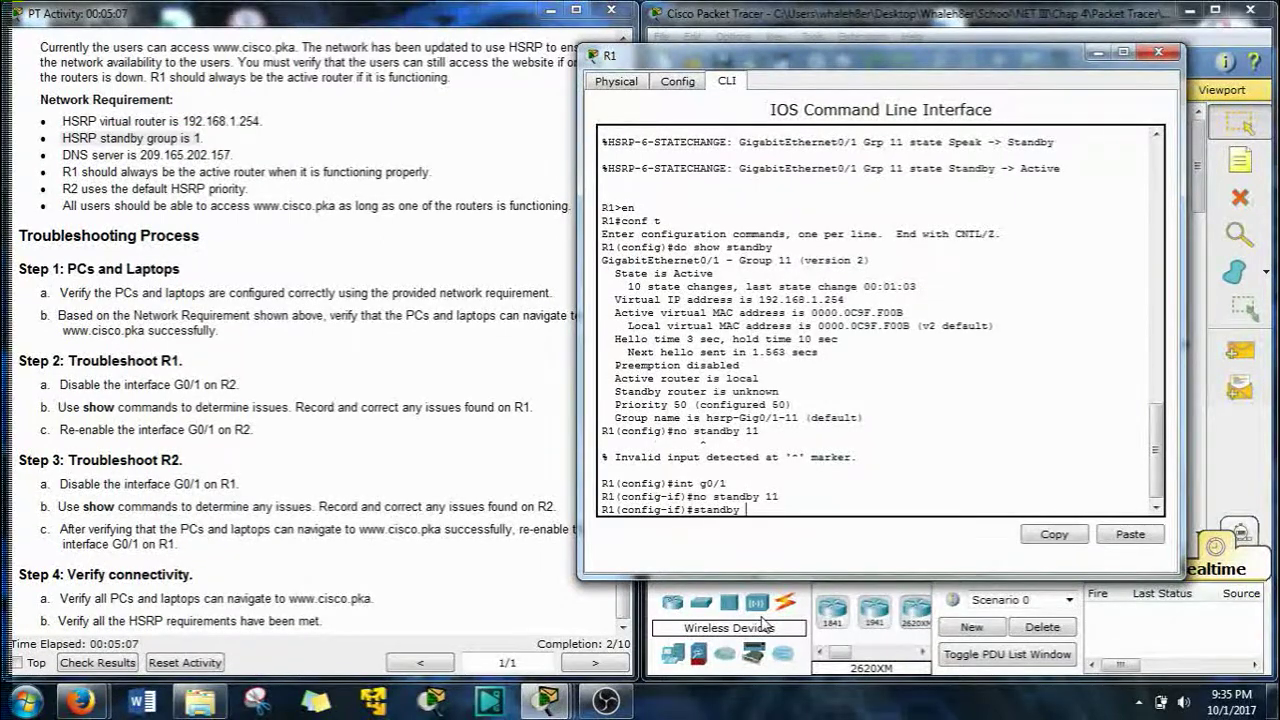
text( ip)
mouse_move(545, 700)
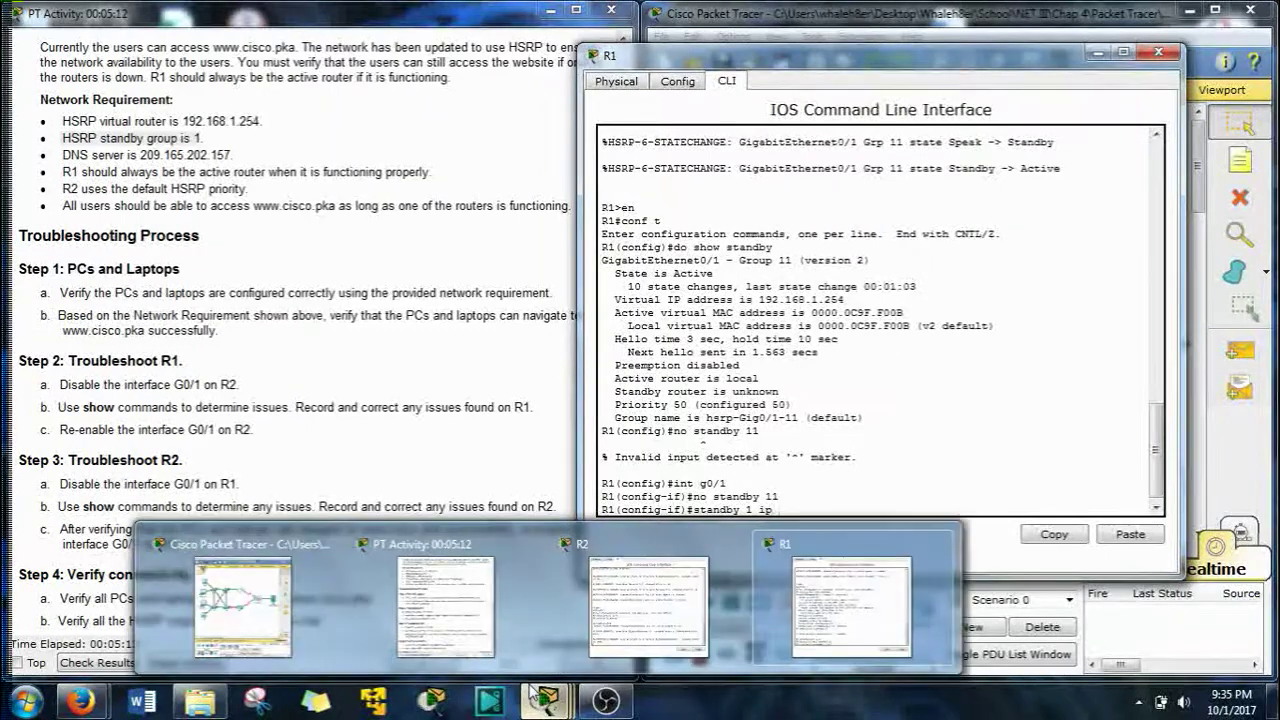
click(851, 606)
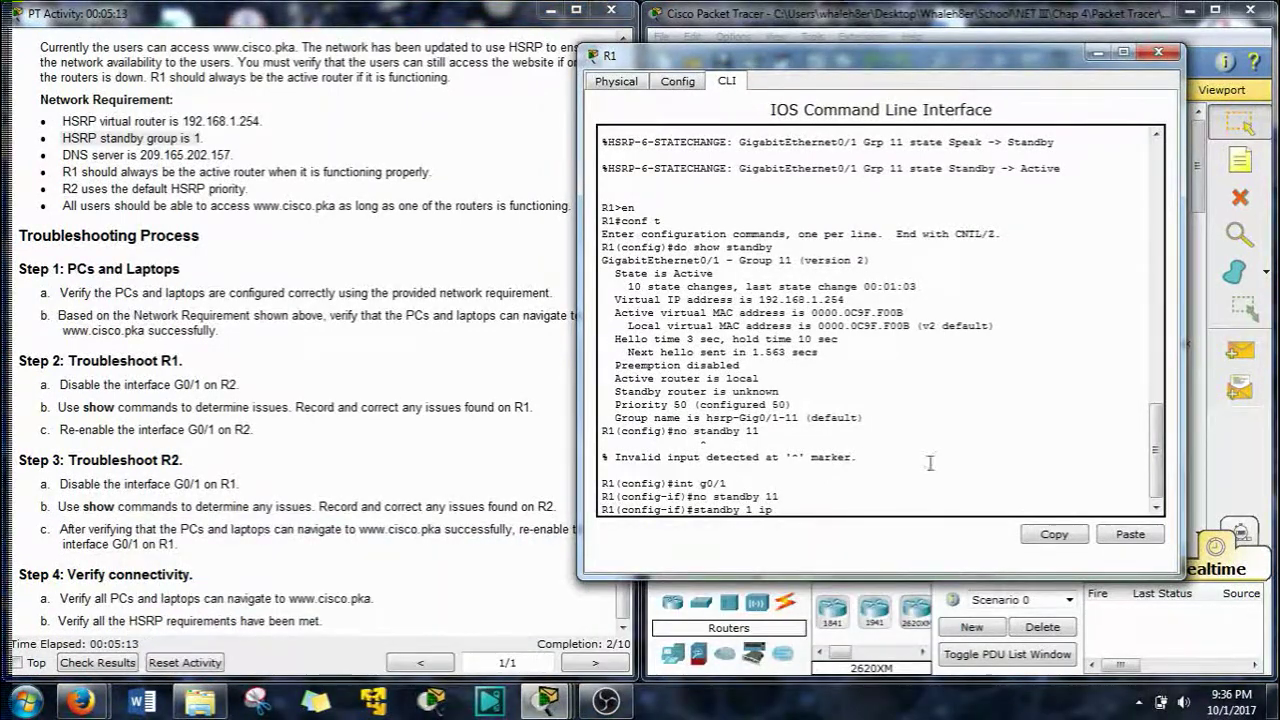
text(192.168.1.254)
key(Return)
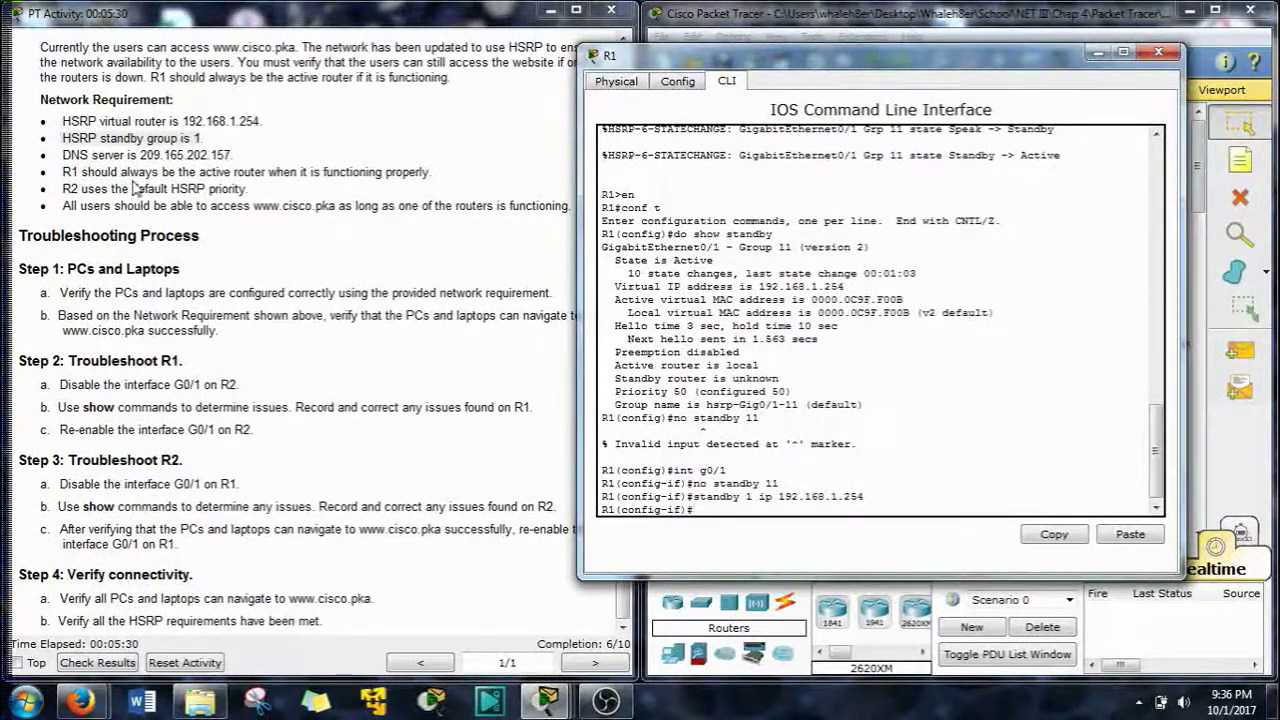
Step: Check R1's HSRP priority in the standby output against the active-router and default-priority requirements for R1 and R2
drag(66, 172, 434, 176)
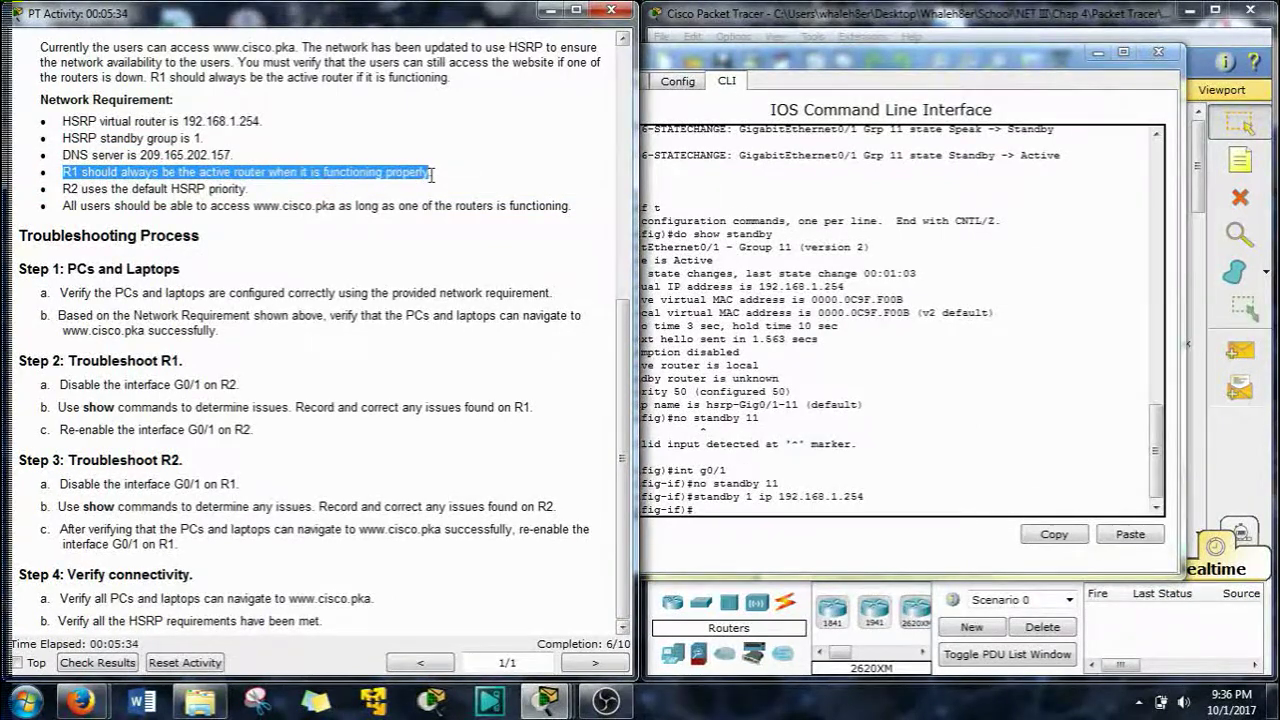
click(694, 339)
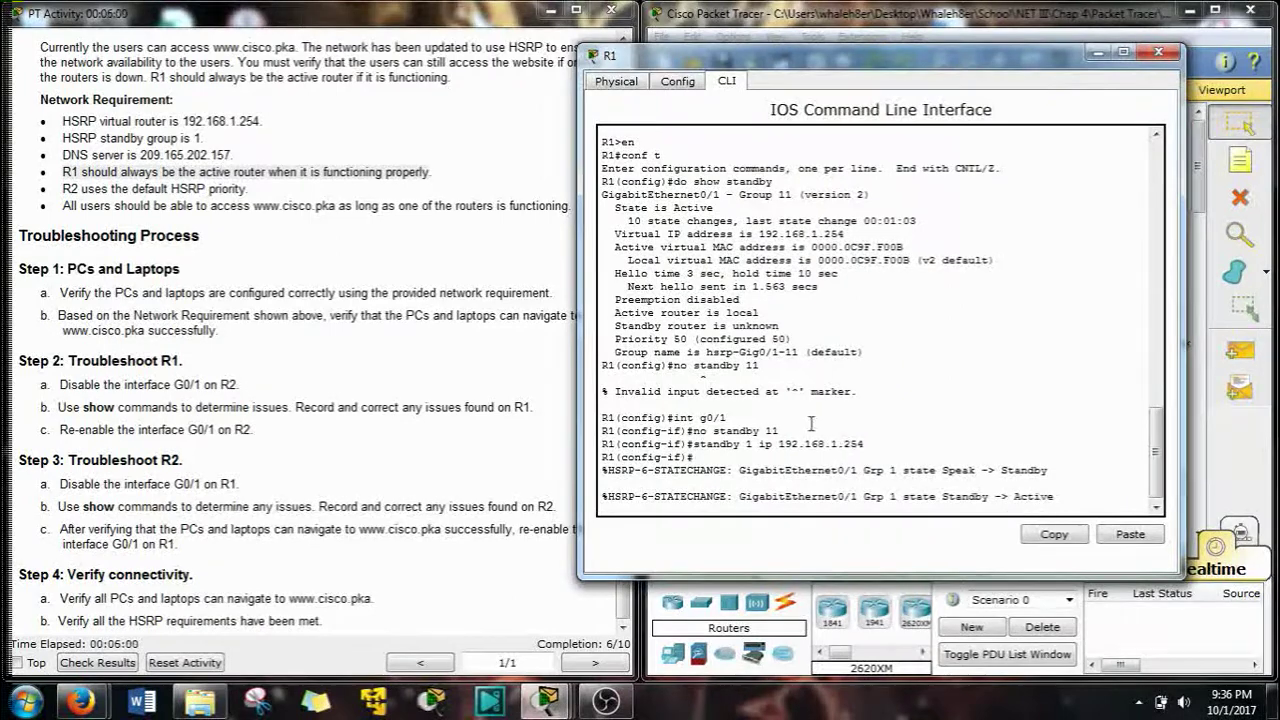
drag(615, 340, 689, 340)
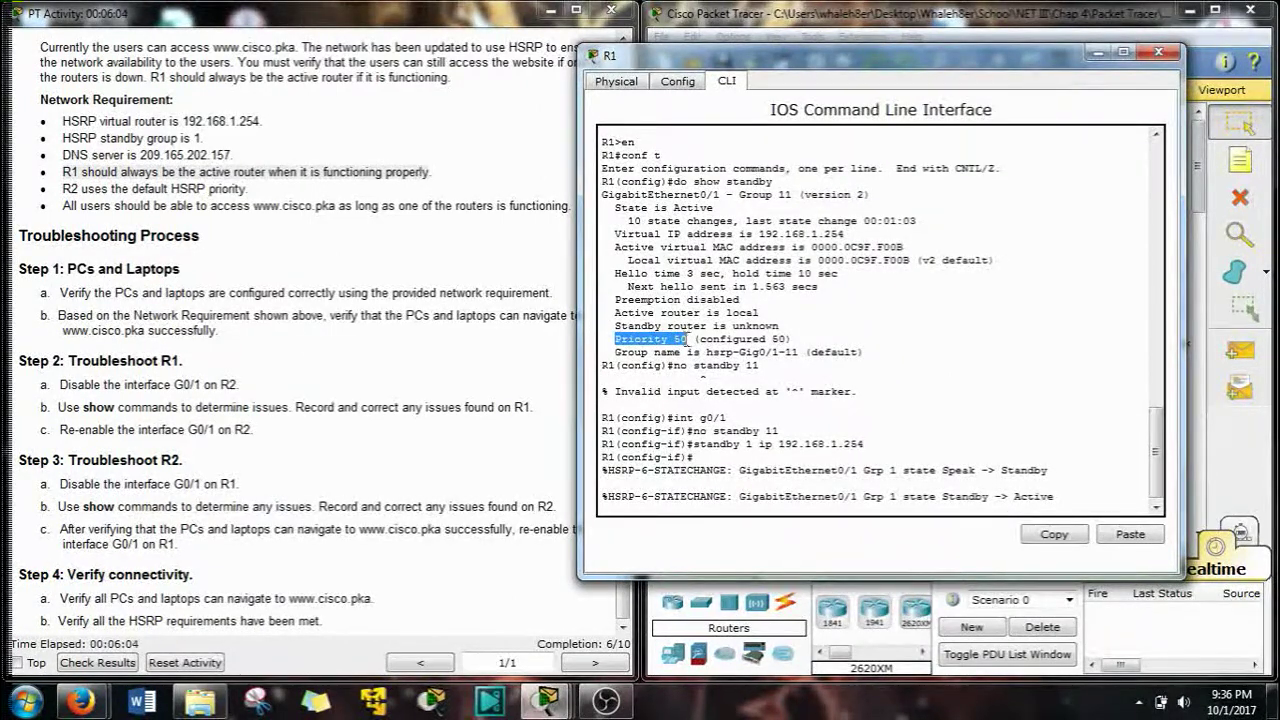
drag(638, 56, 704, 38)
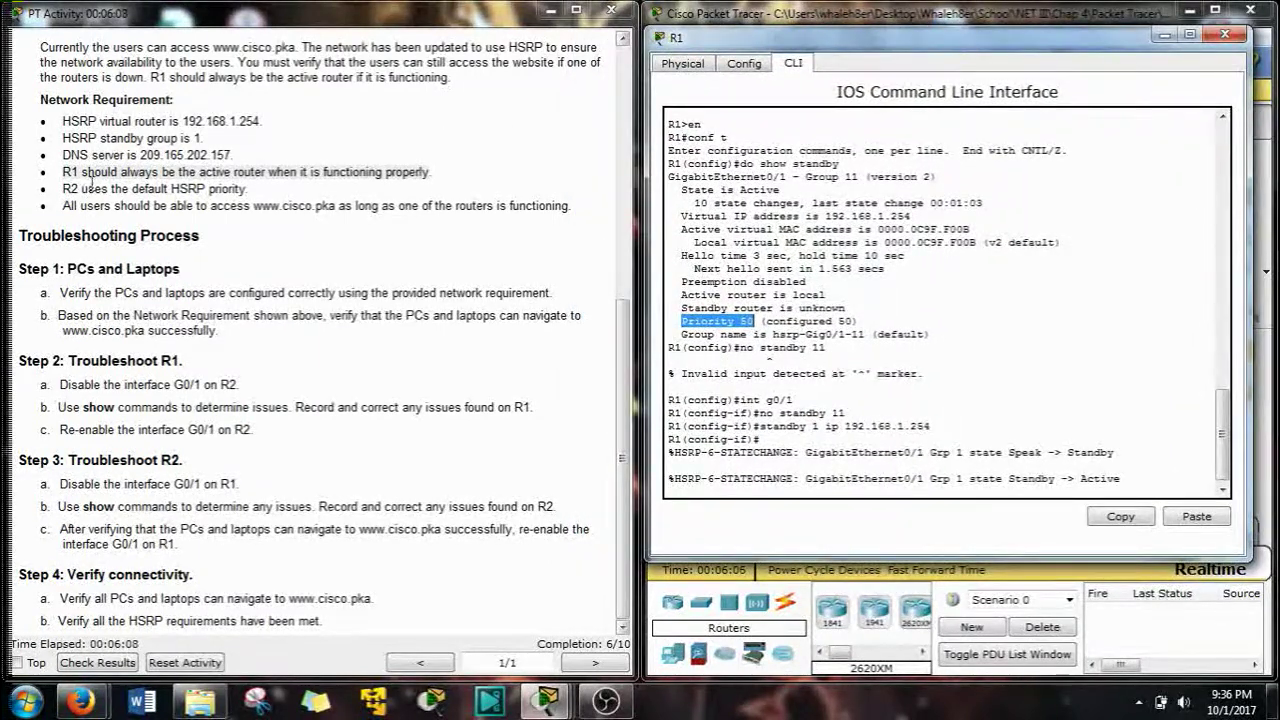
click(70, 195)
drag(77, 190, 250, 194)
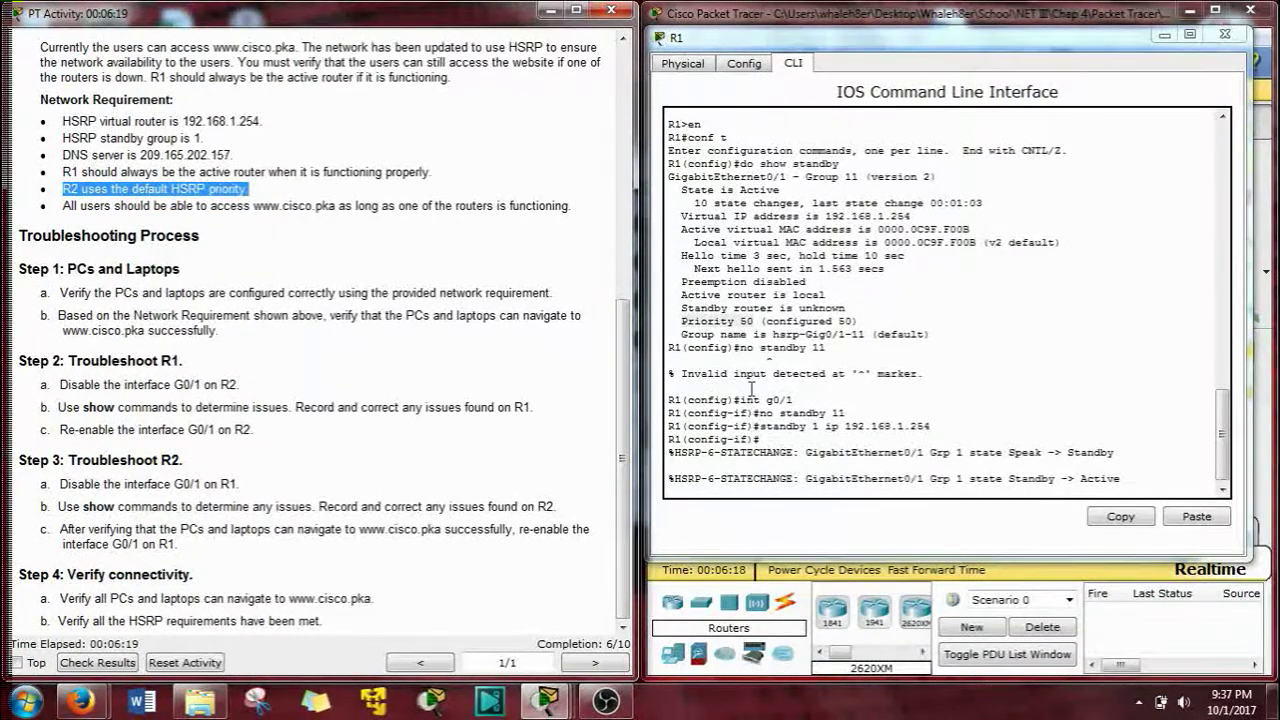
drag(681, 321, 752, 330)
click(755, 338)
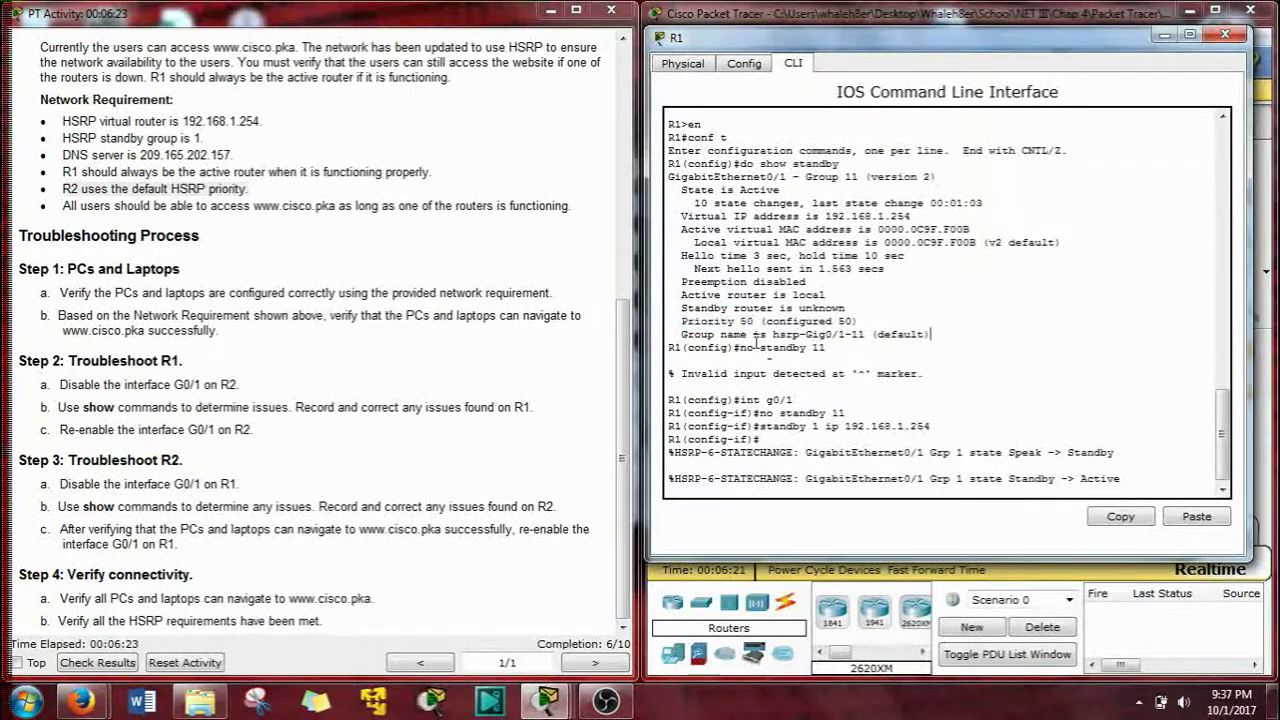
Step: Set the HSRP group 1 priority on R1's g0/1 to 110 with the standby 1 priority command
scroll(777, 404, down, 1)
key(Return)
text(s)
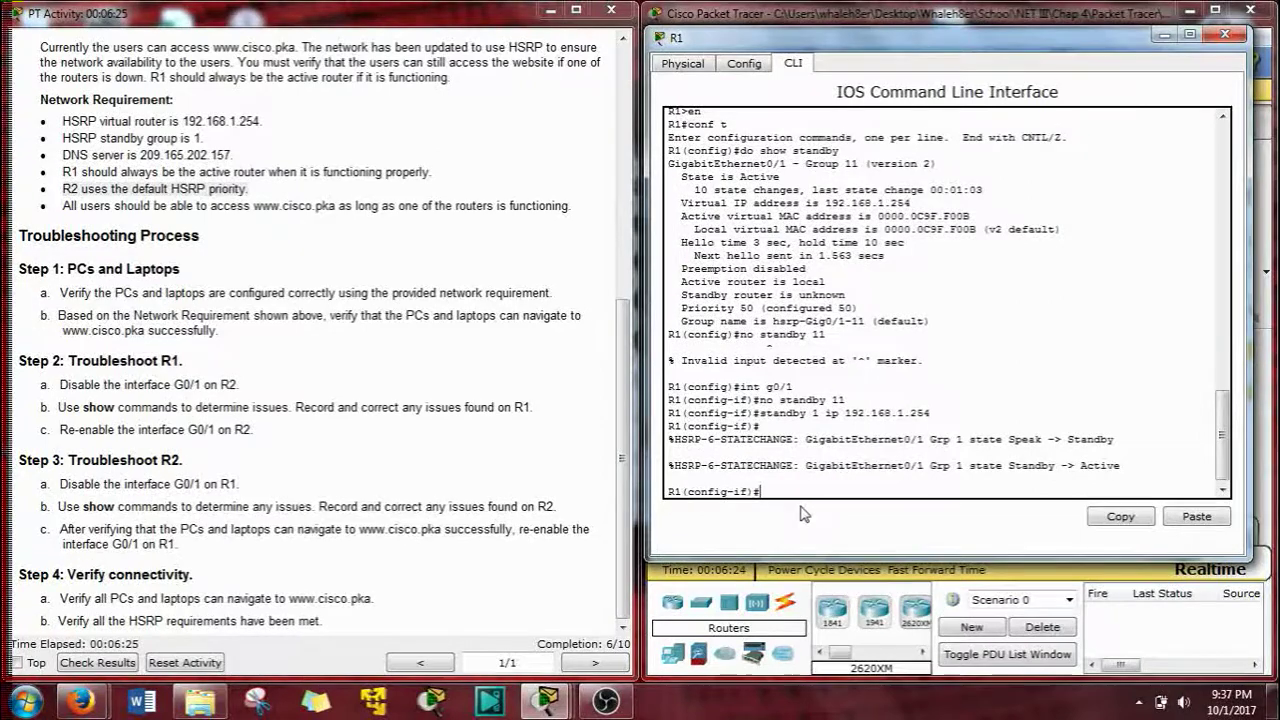
text(tand)
key(Tab)
text(1 )
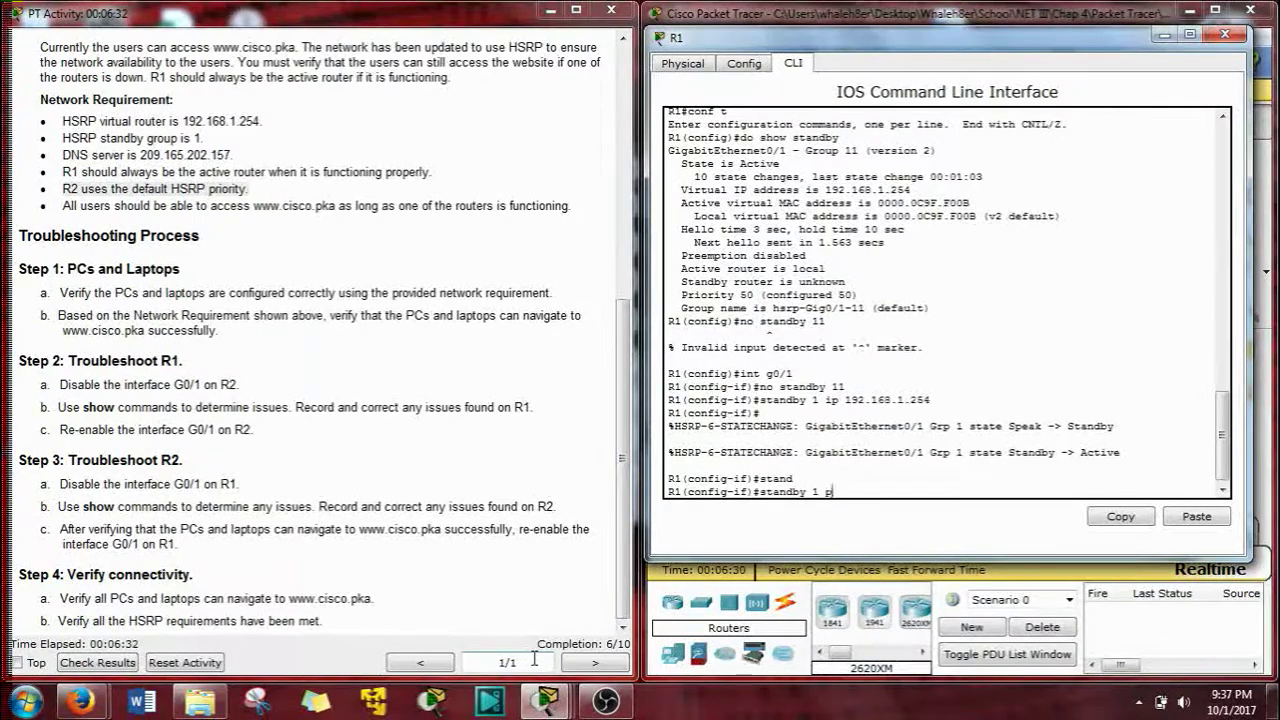
text(pr)
key(Tab)
text(io)
key(Tab)
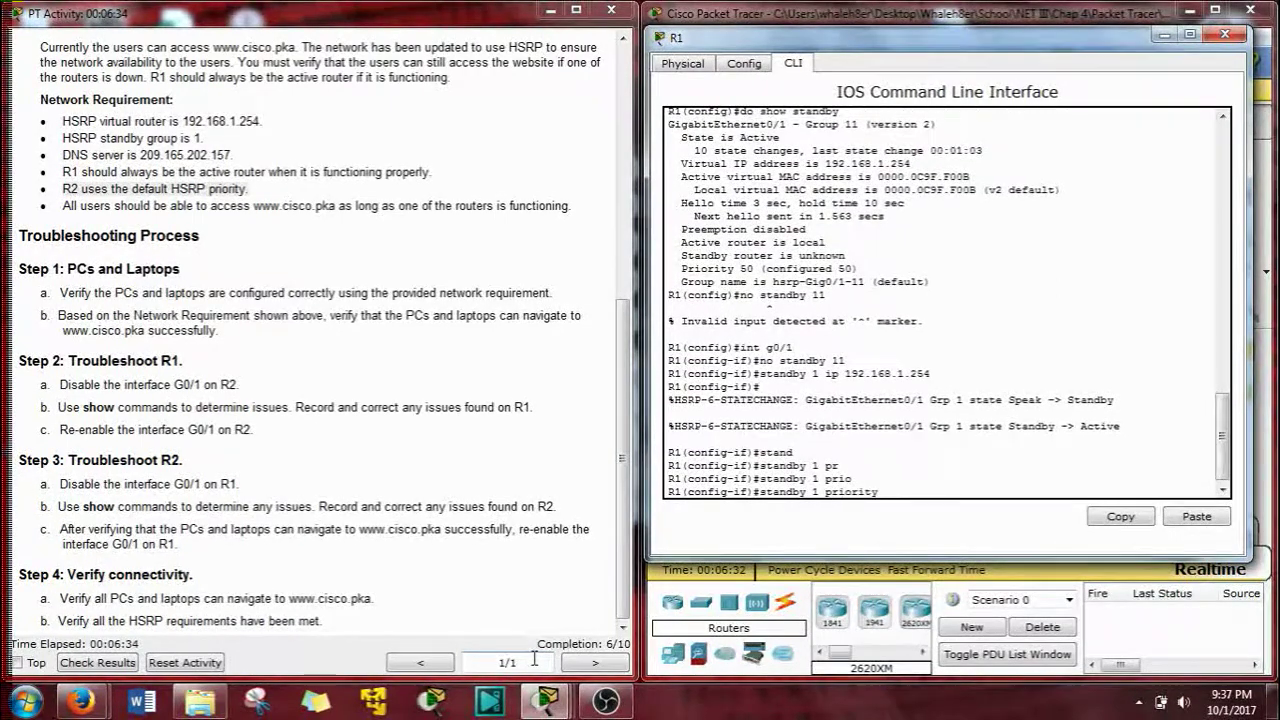
text(110)
key(Return)
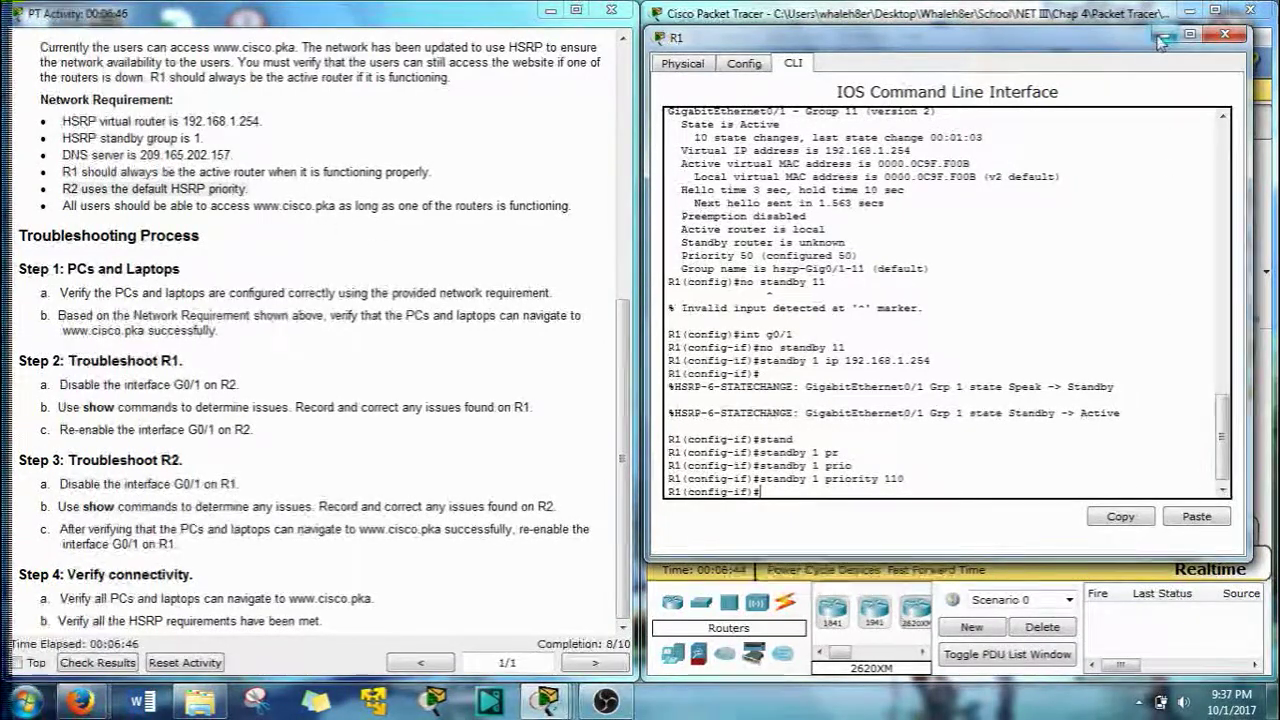
Step: Re-enable interface g0/1 on R2 with no shut and close the router's window
drag(1151, 40, 703, 45)
click(716, 37)
click(936, 354)
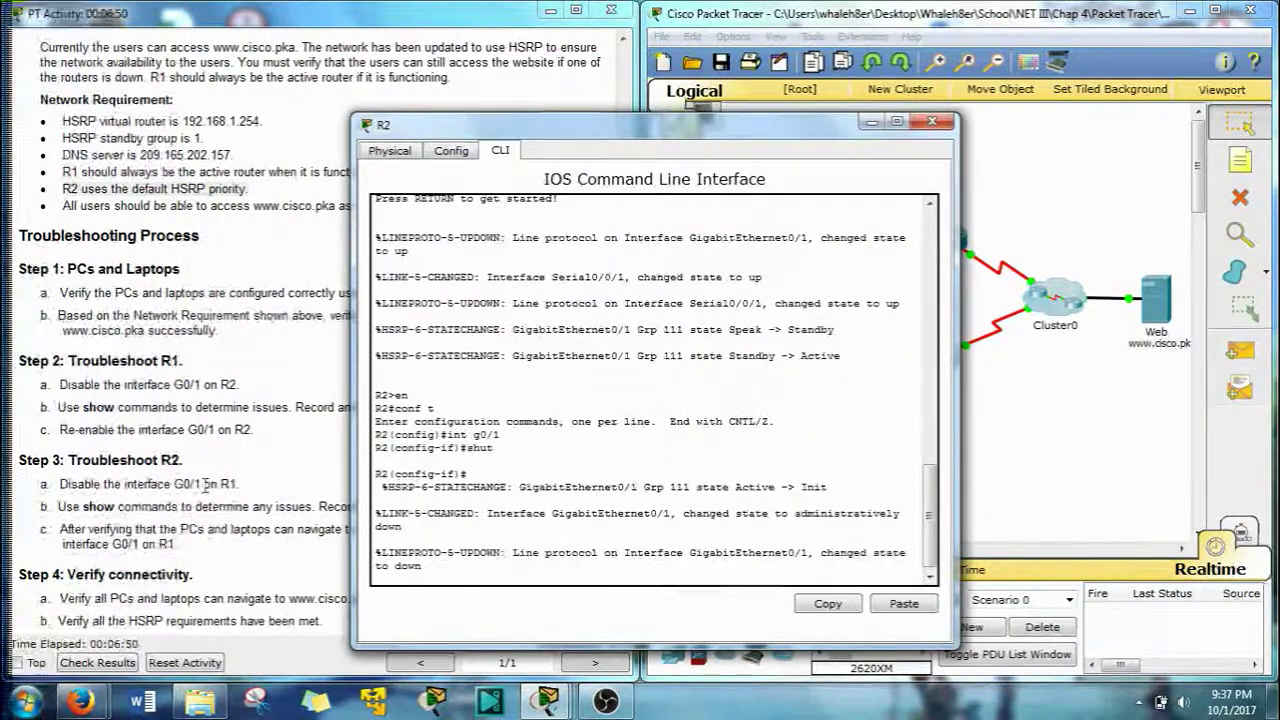
key(Return)
text(no shut)
key(Return)
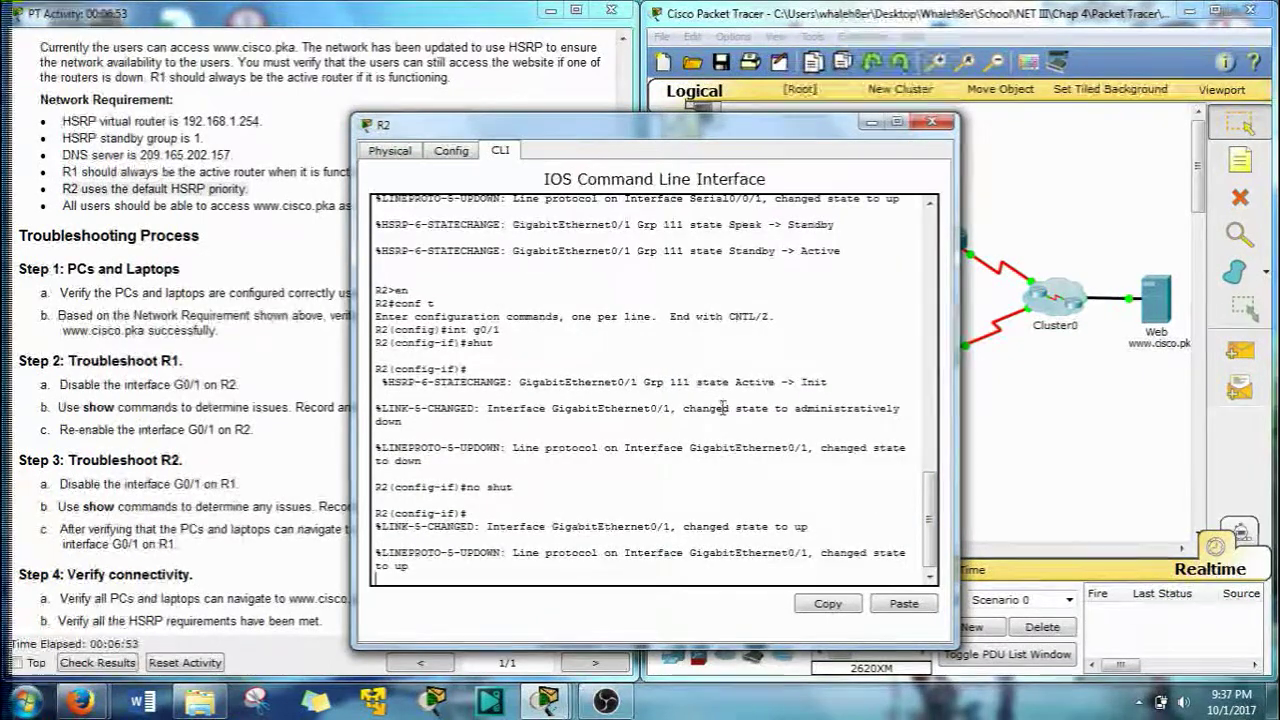
click(932, 121)
click(940, 585)
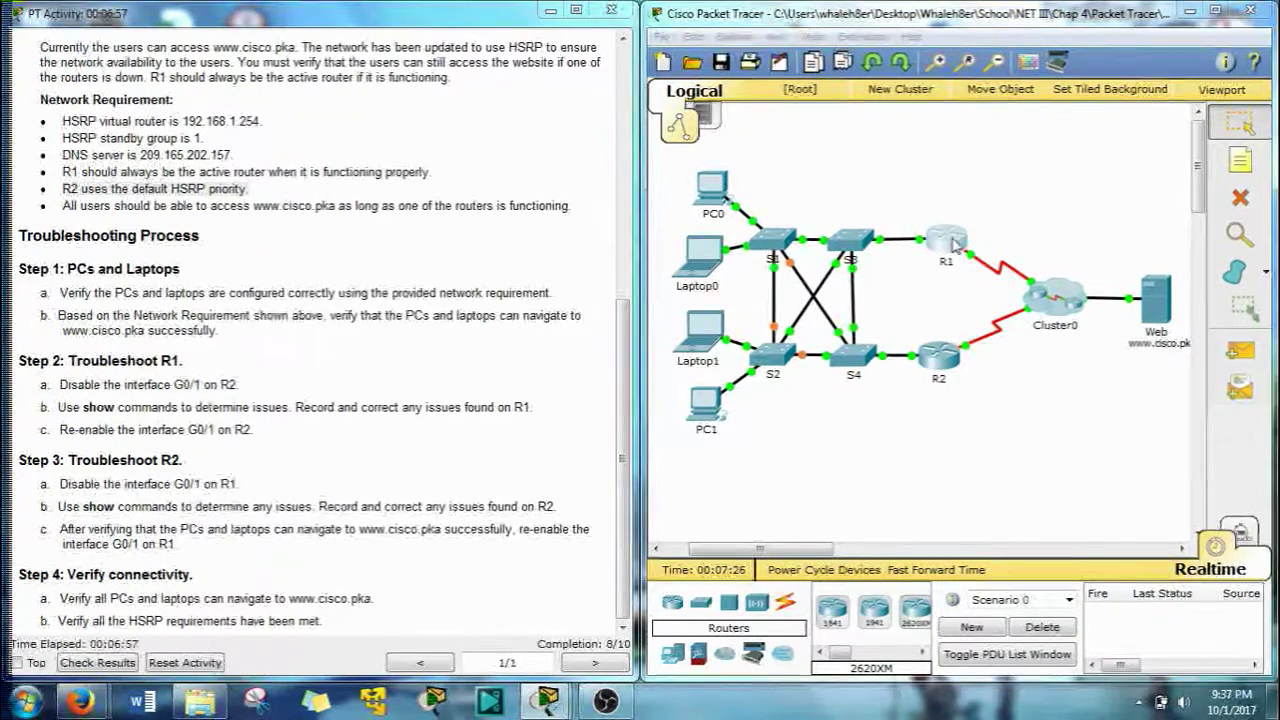
Step: Shut down interface g0/1 on R1 and minimize the router's window
click(944, 237)
drag(520, 30, 897, 32)
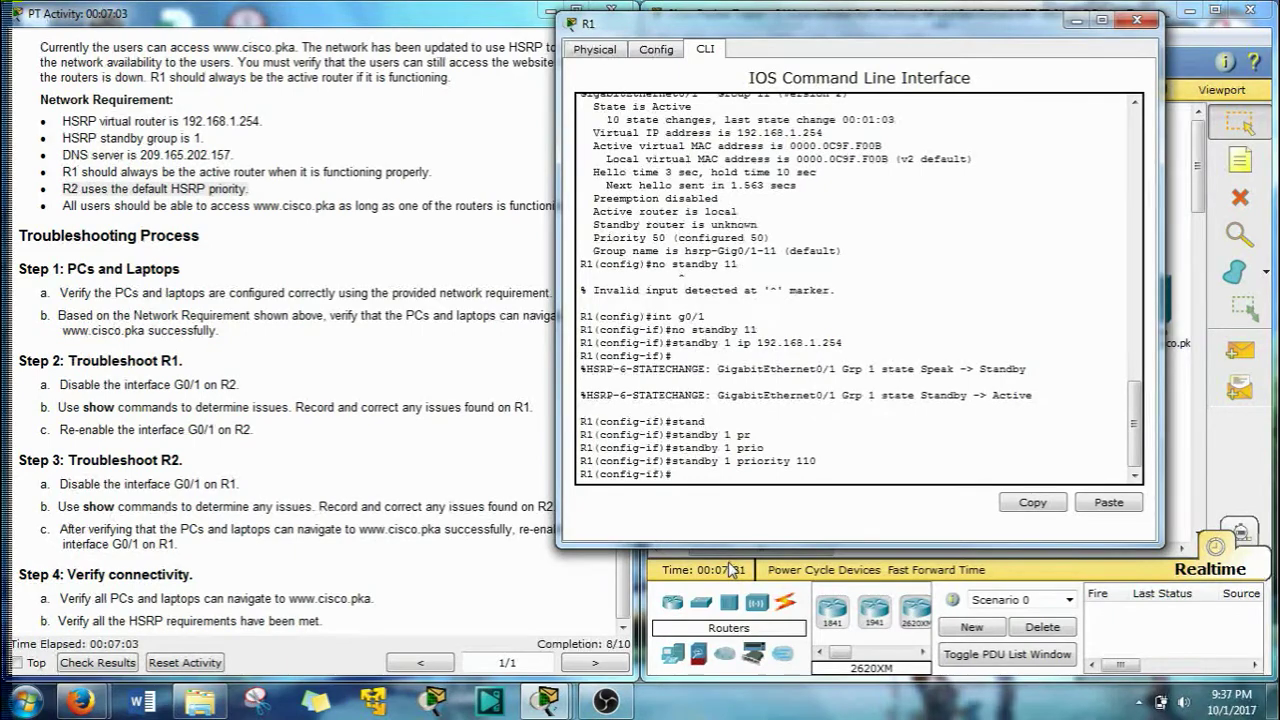
text(shut)
key(Return)
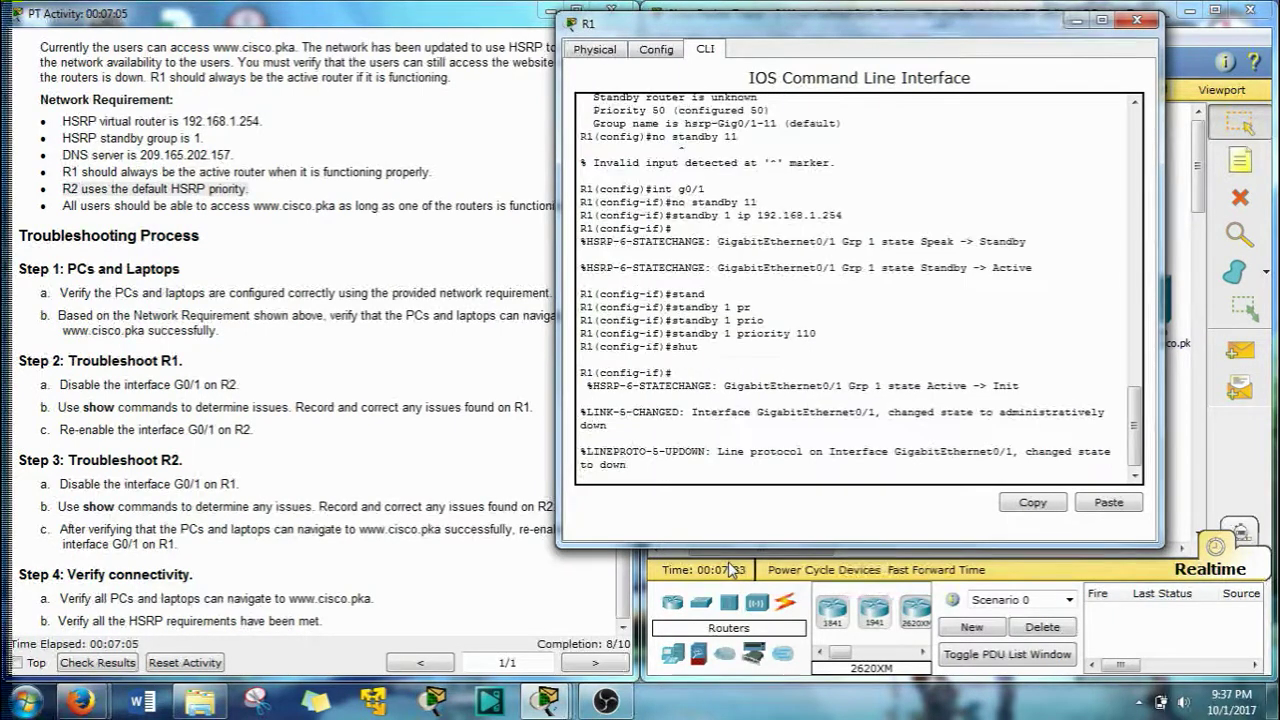
click(1075, 20)
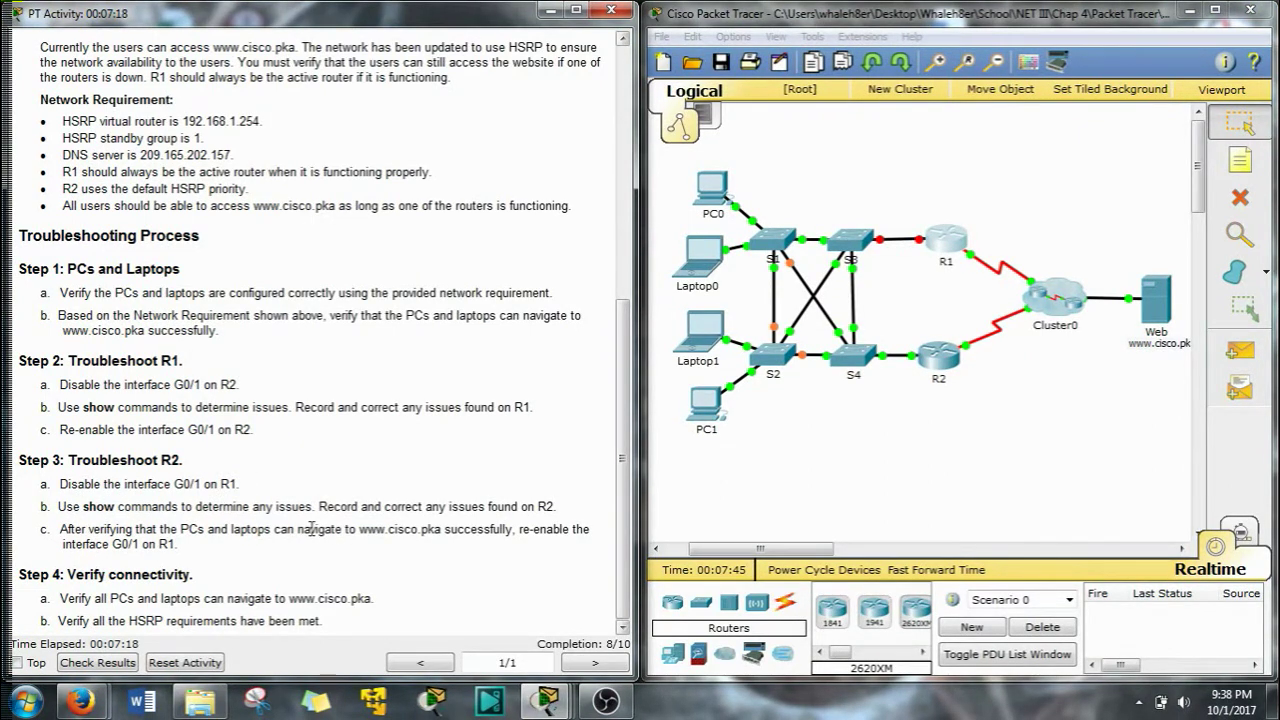
Step: Open R2's command line and display its HSRP details with do show standby
click(940, 358)
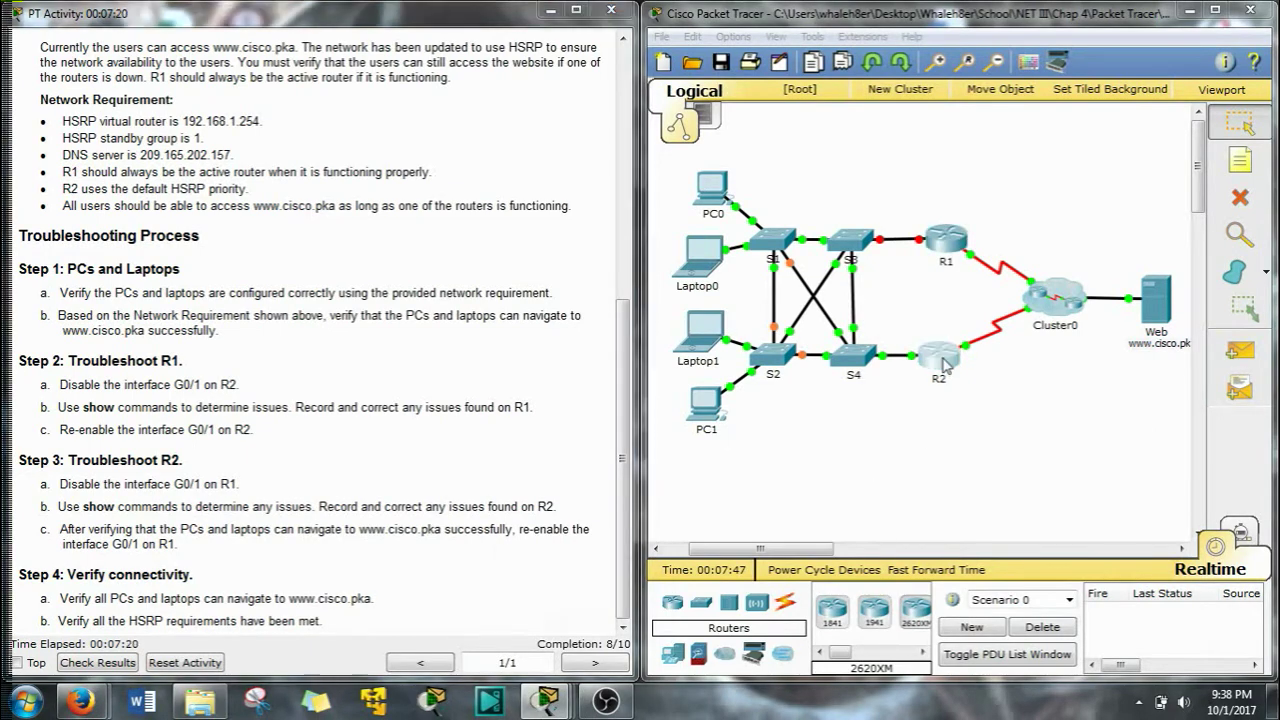
drag(690, 114, 696, 52)
drag(708, 63, 900, 14)
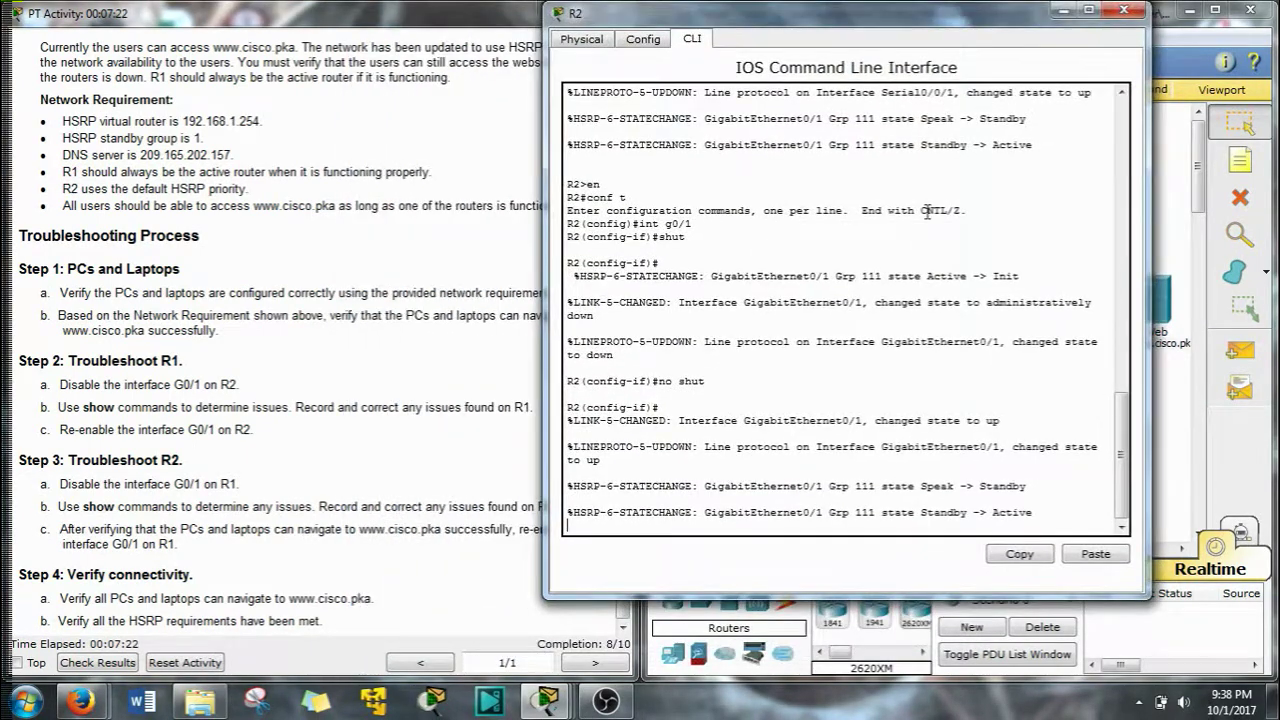
key(Return)
key(Return)
text(do show stand)
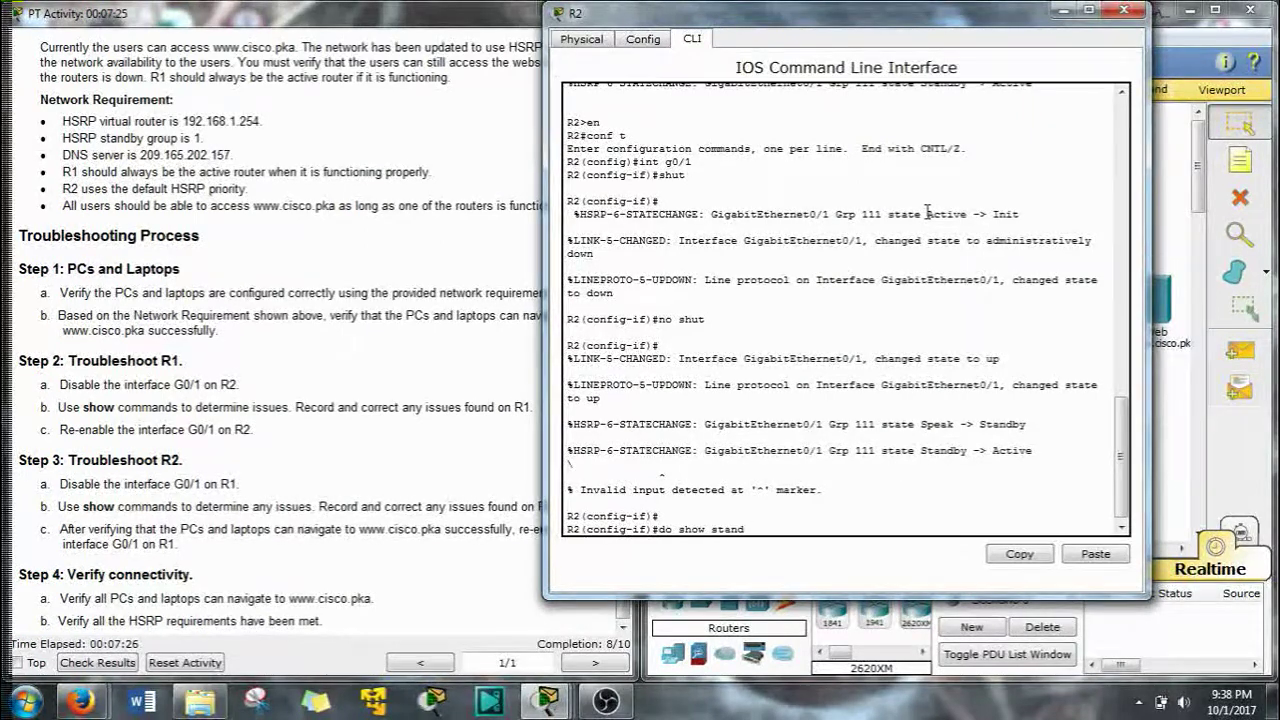
text(by)
key(Return)
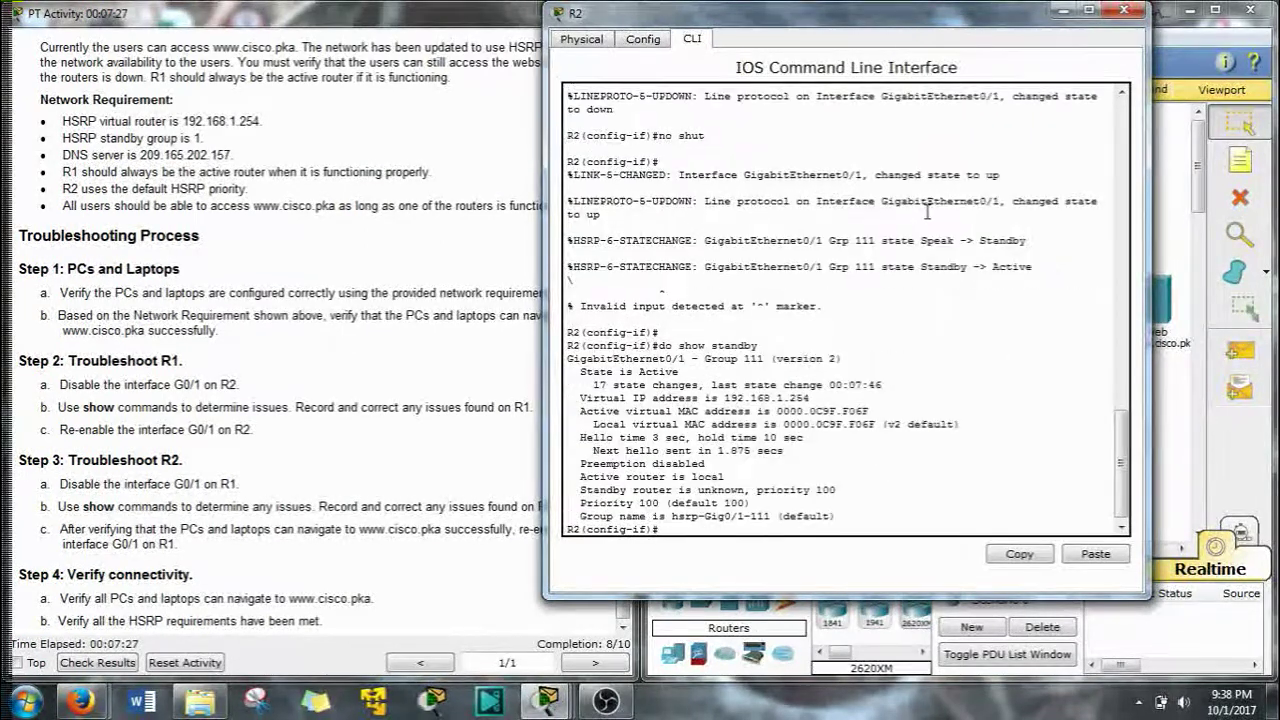
Step: Compare the virtual IP address and group number in R2's standby output with the activity's network requirements
drag(181, 121, 257, 121)
click(818, 398)
drag(818, 398, 727, 401)
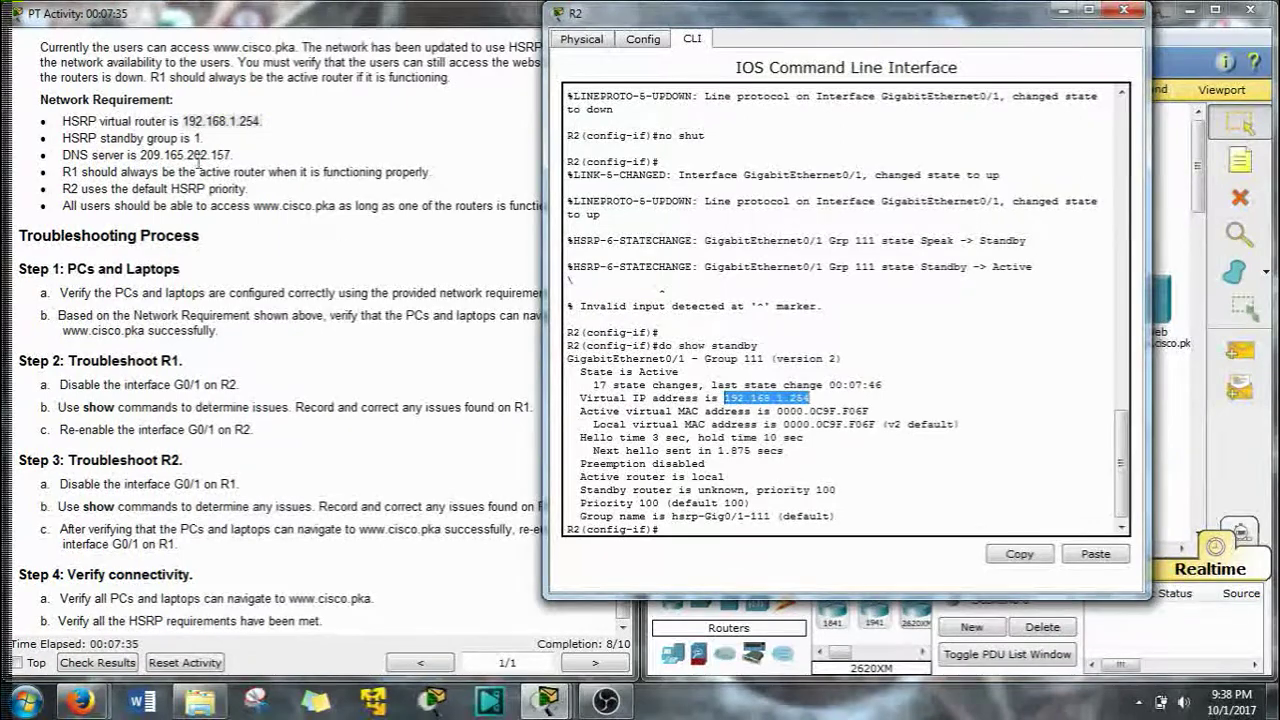
click(158, 136)
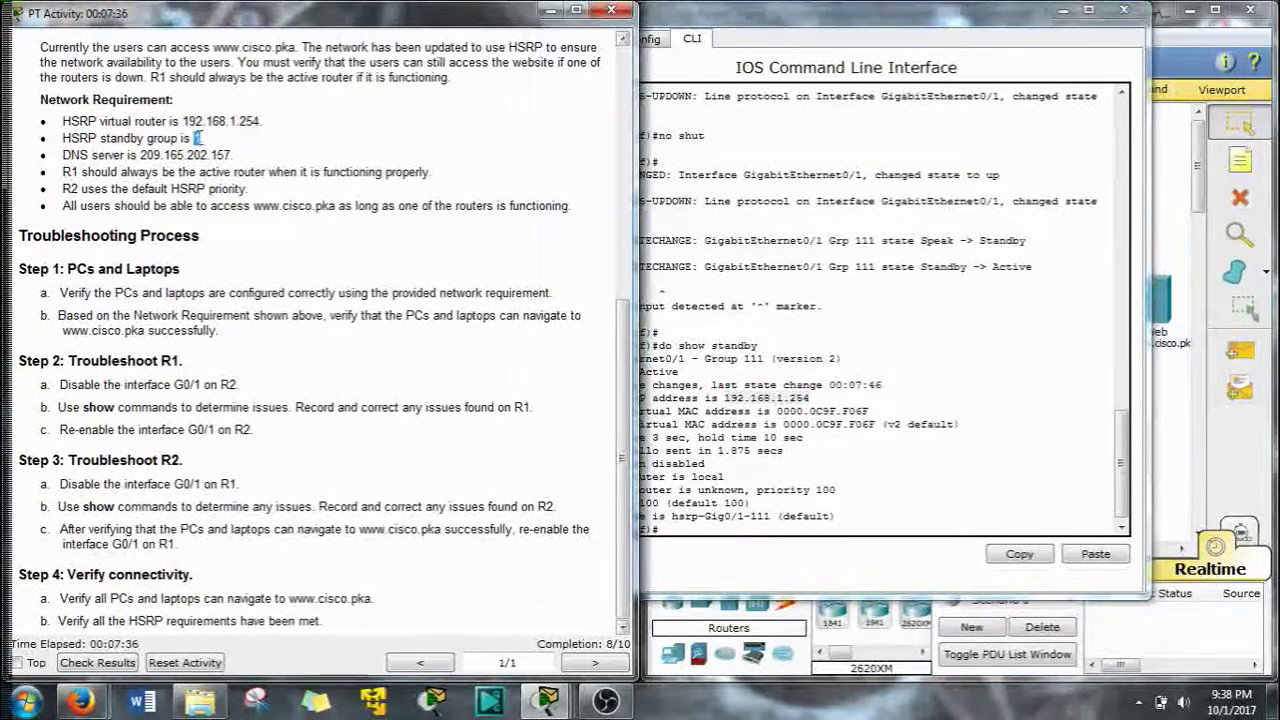
click(768, 358)
drag(768, 358, 743, 358)
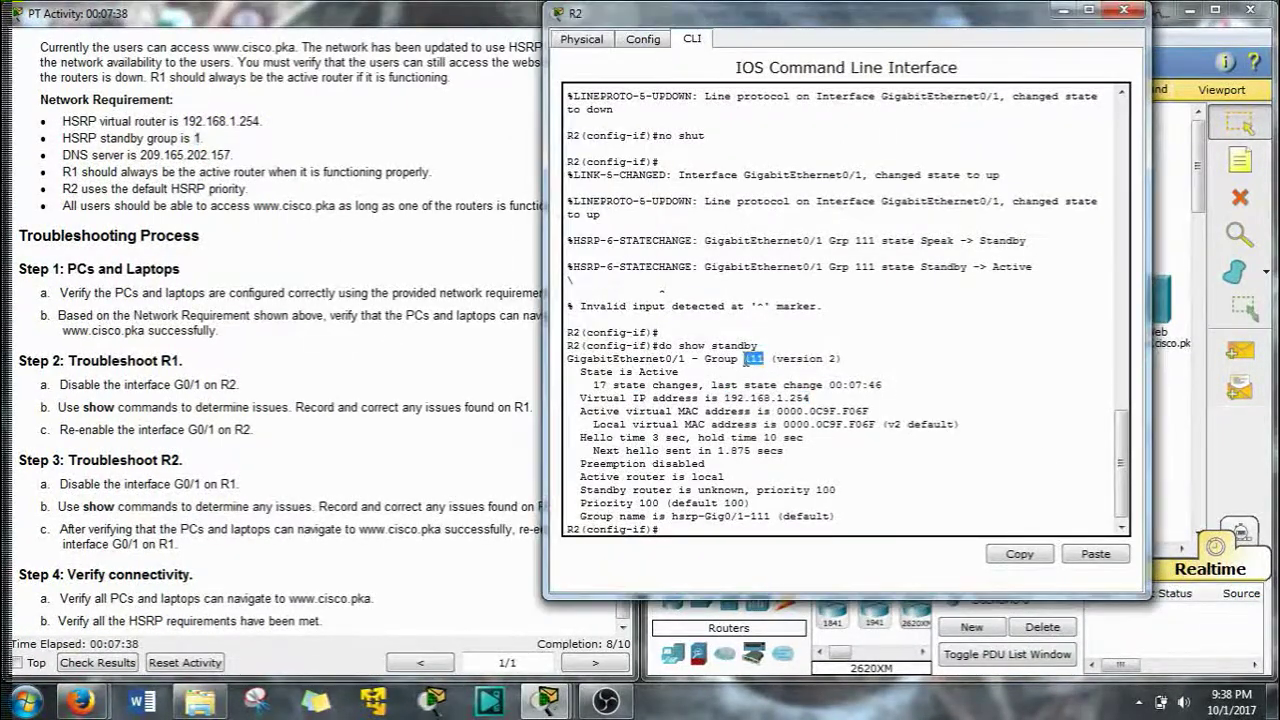
click(704, 508)
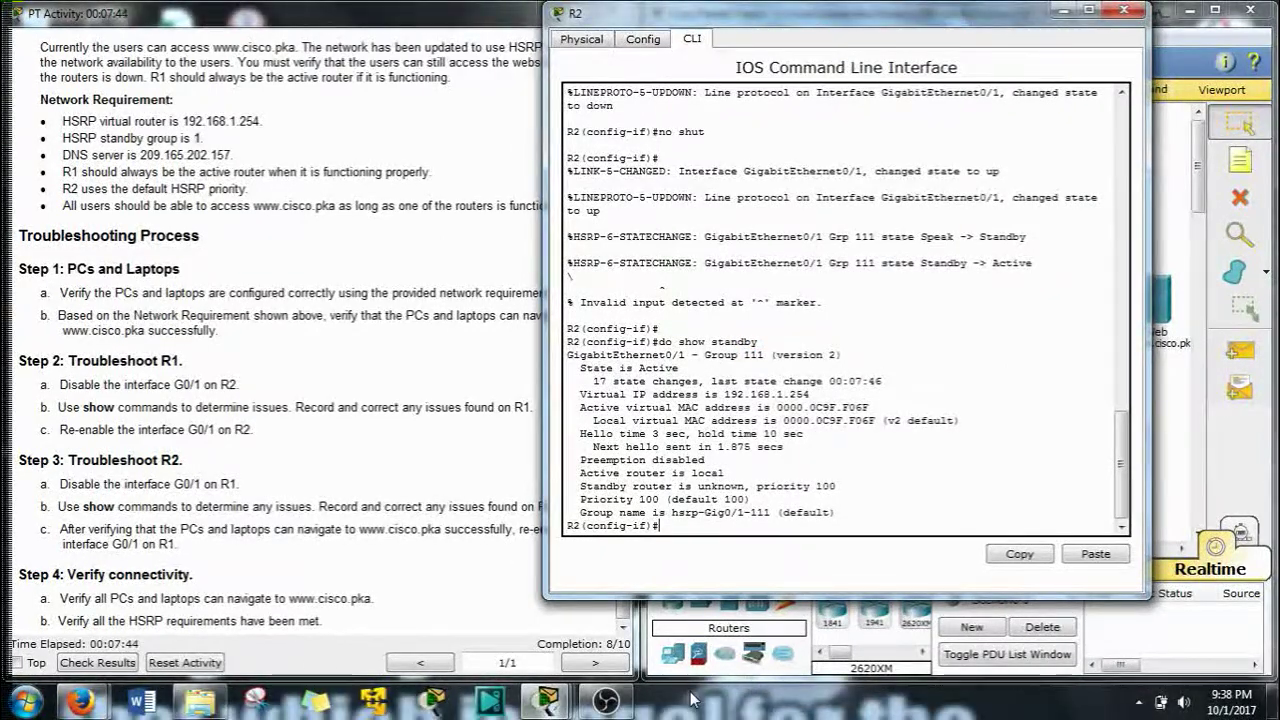
Step: Remove standby group 111 from R2's g0/1 and configure standby group 1 with virtual IP 192.168.1.254
text(no standby 111)
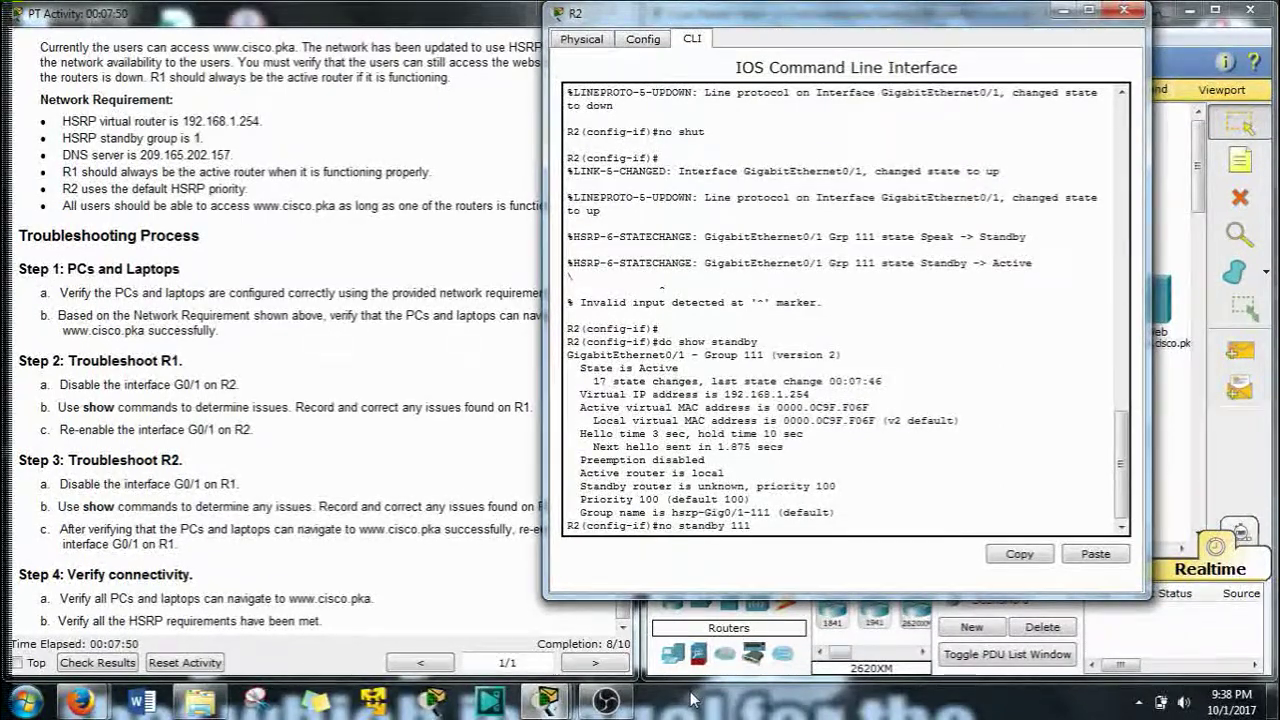
key(Return)
text(sn)
text(andby 1)
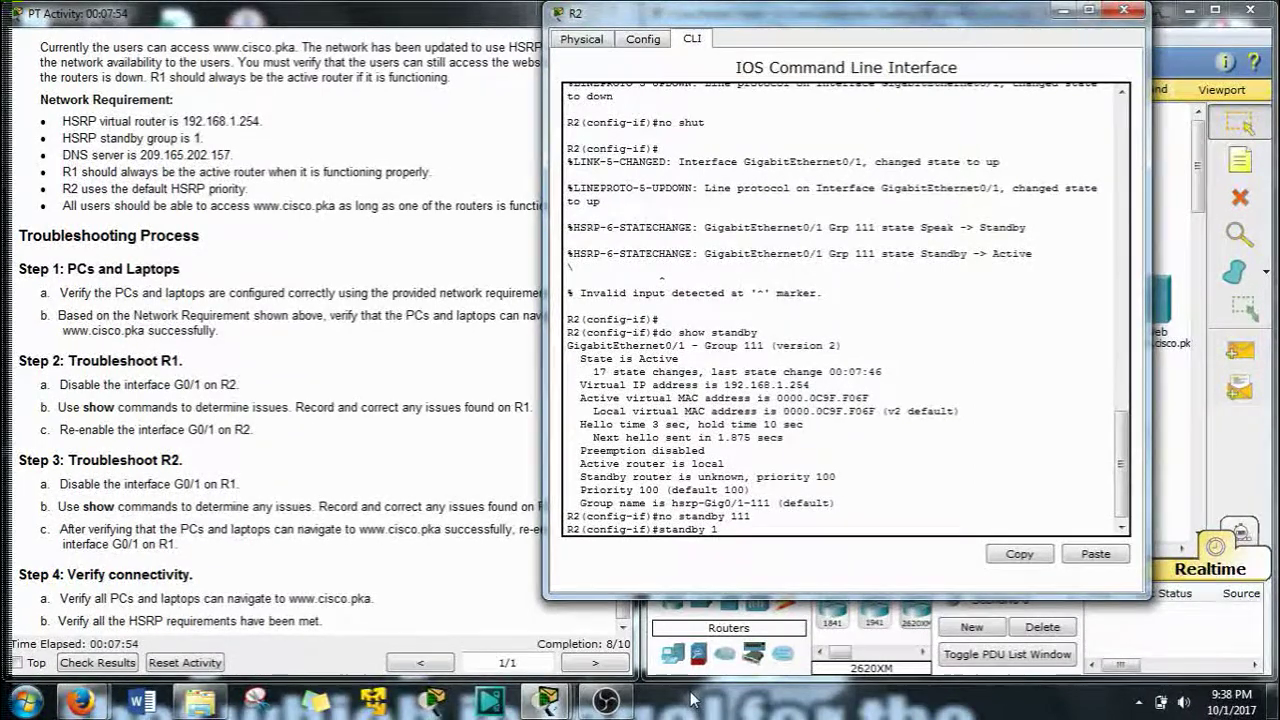
text( ip 192.168.1.254)
key(Return)
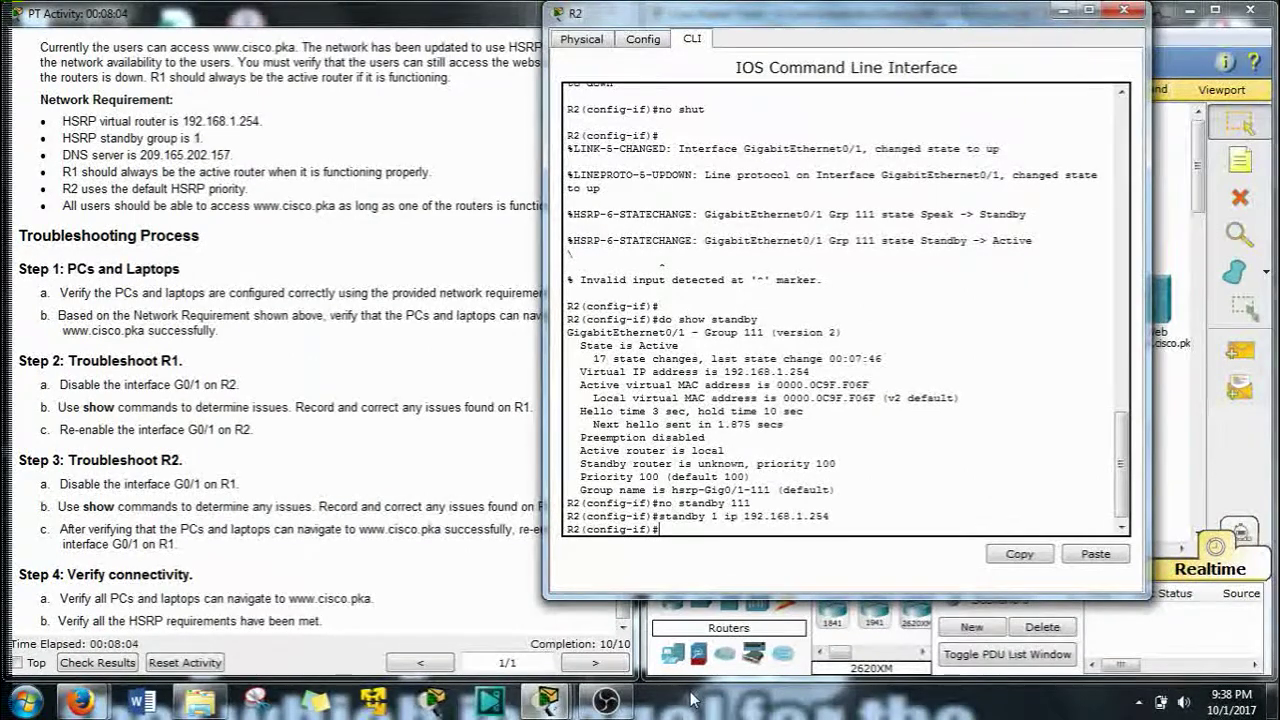
Step: Issue no shut on R2's g0/1 interface and minimize the router's window
text(no shut)
key(Return)
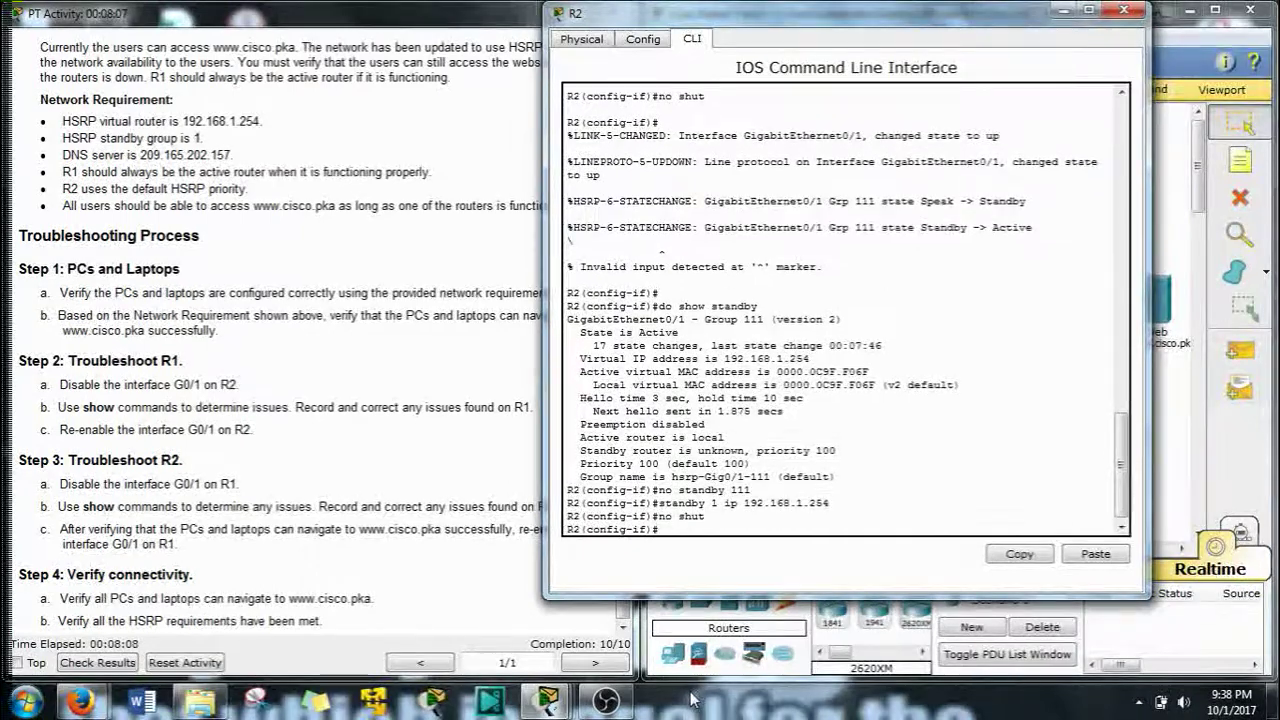
click(1062, 12)
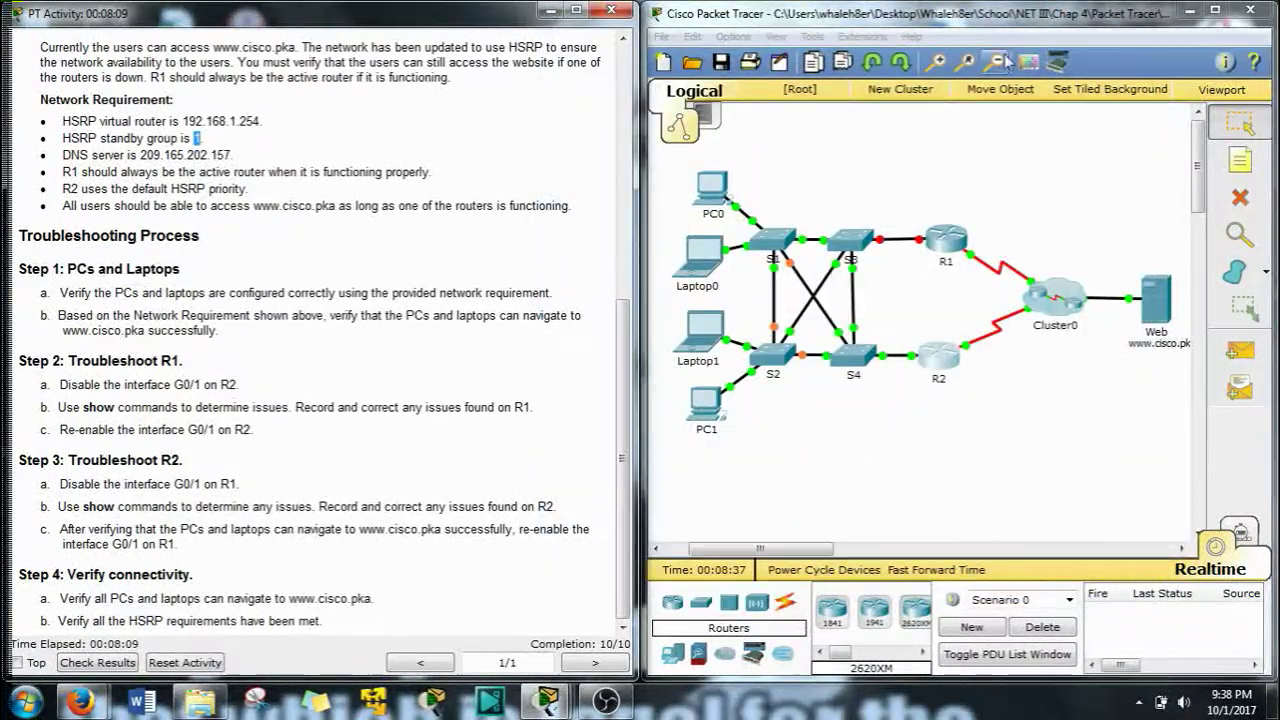
Step: Re-enable interface g0/1 on R1 with no shut, minimize its window and fast-forward the simulation time
click(966, 256)
key(Return)
text(no shut)
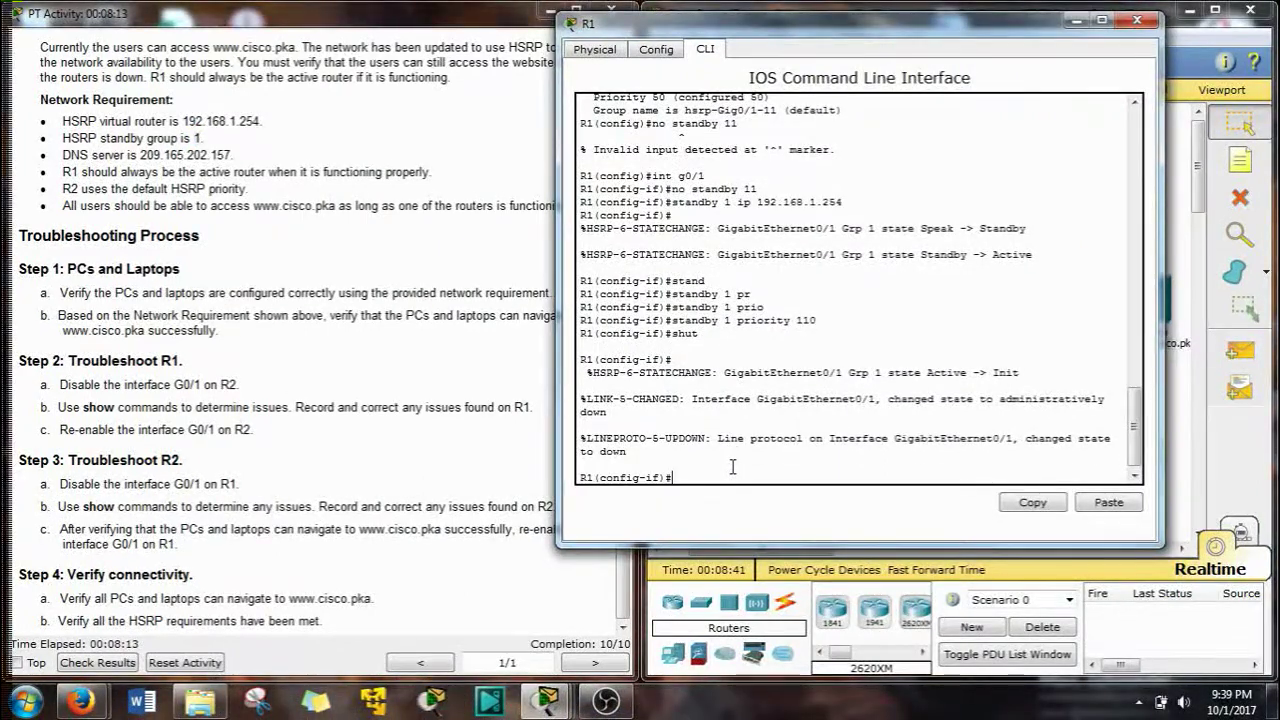
key(Return)
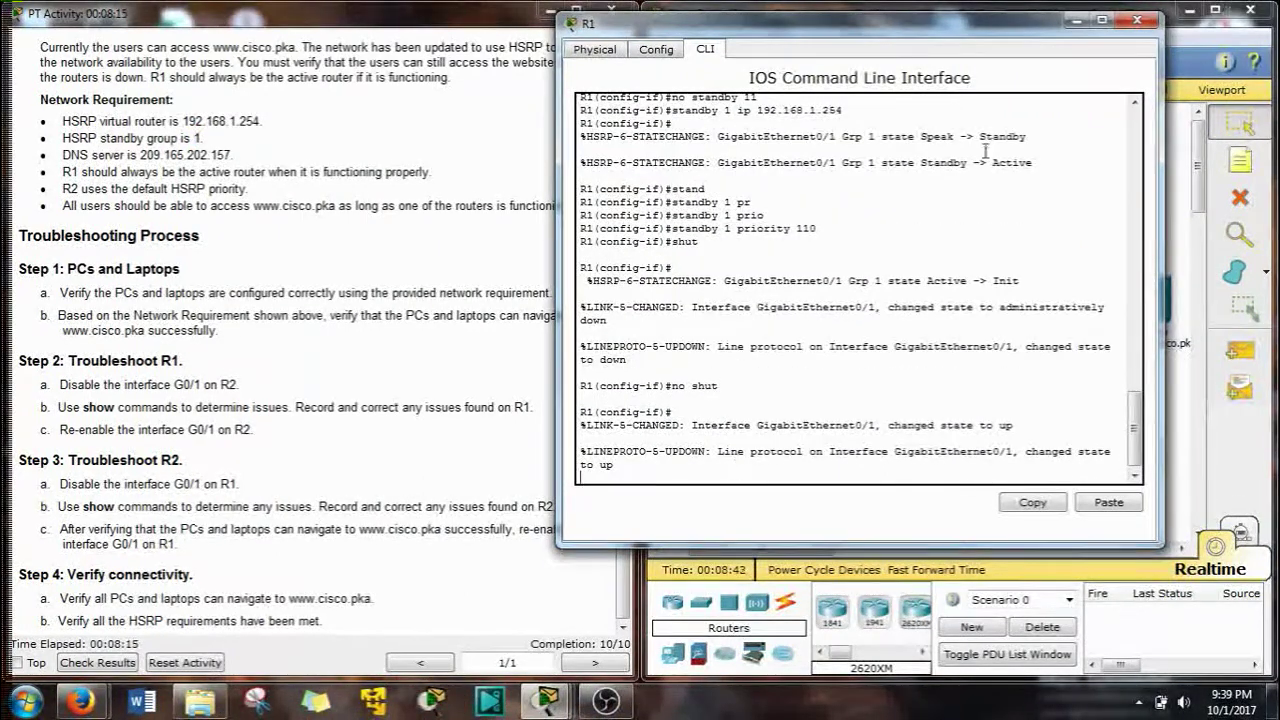
click(1075, 20)
click(953, 569)
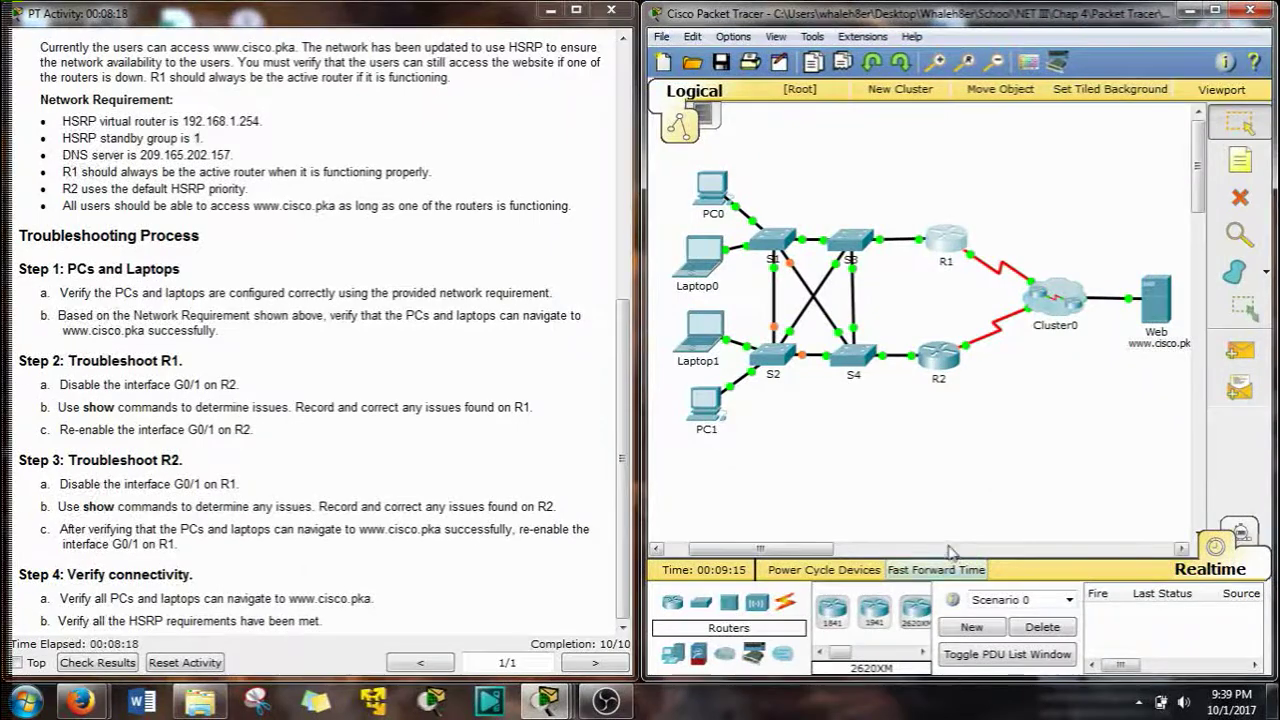
Step: Reopen R1's command line and examine the latest HSRP group 1 state-change messages
click(949, 238)
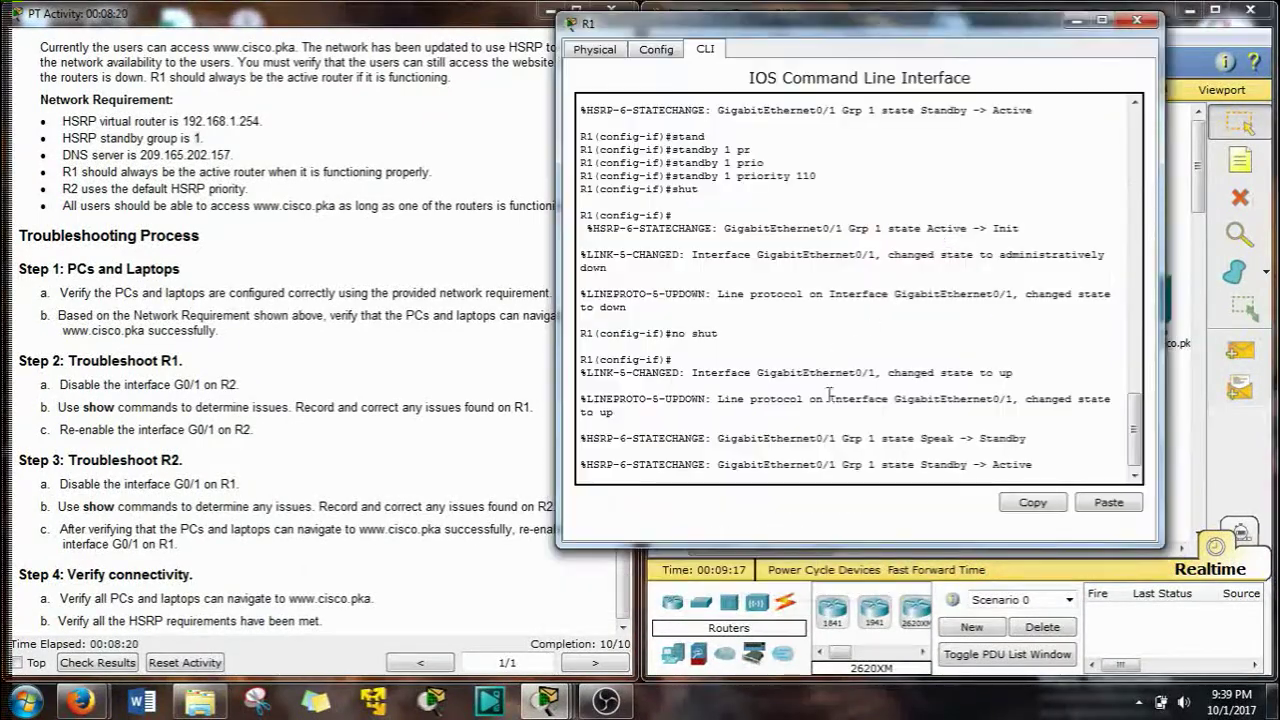
drag(580, 432, 1034, 464)
click(1051, 462)
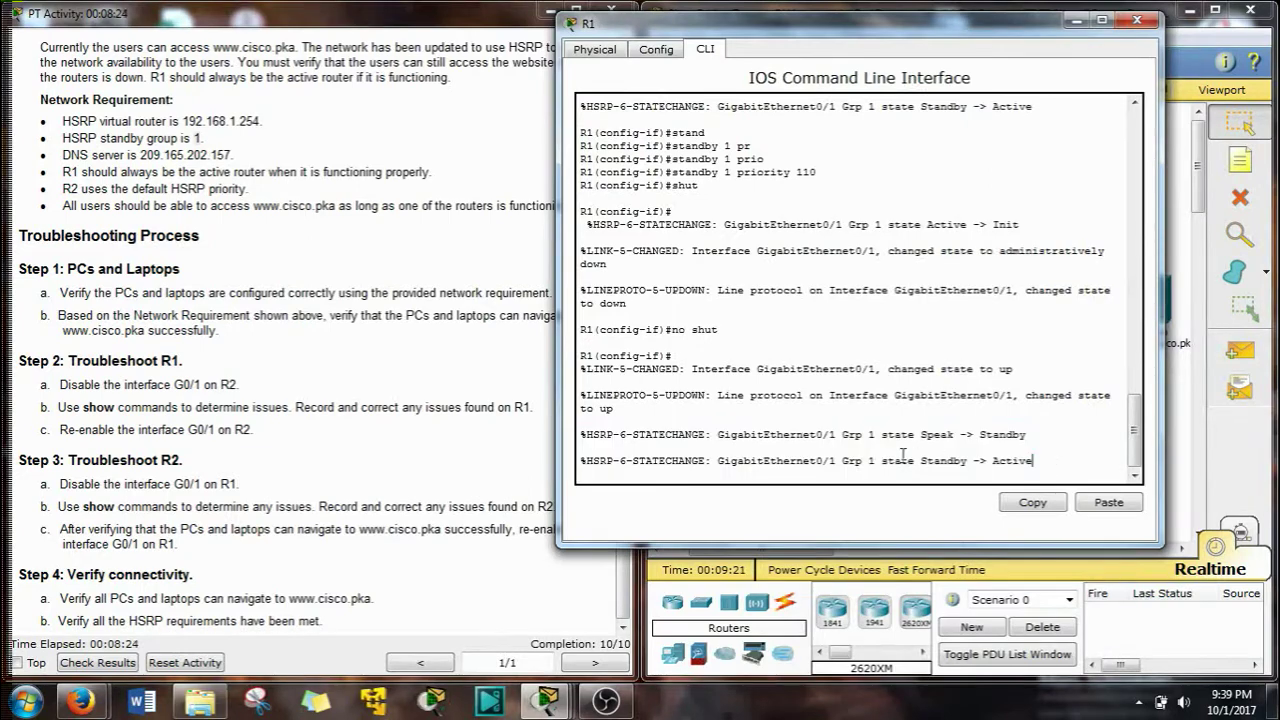
drag(1042, 434, 792, 438)
drag(1050, 462, 995, 464)
Step: Move R1's window off the topology, open R2's command line and examine its HSRP state-change messages
drag(956, 30, 420, 72)
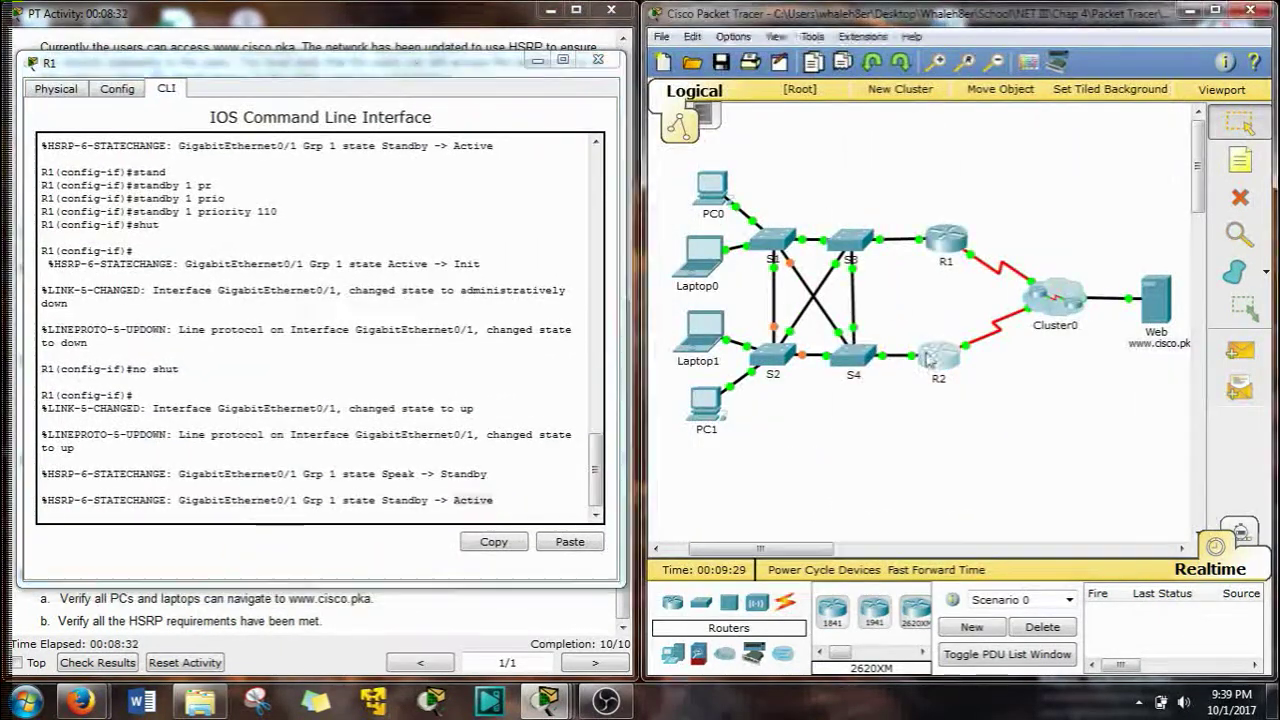
click(930, 357)
drag(761, 14, 840, 52)
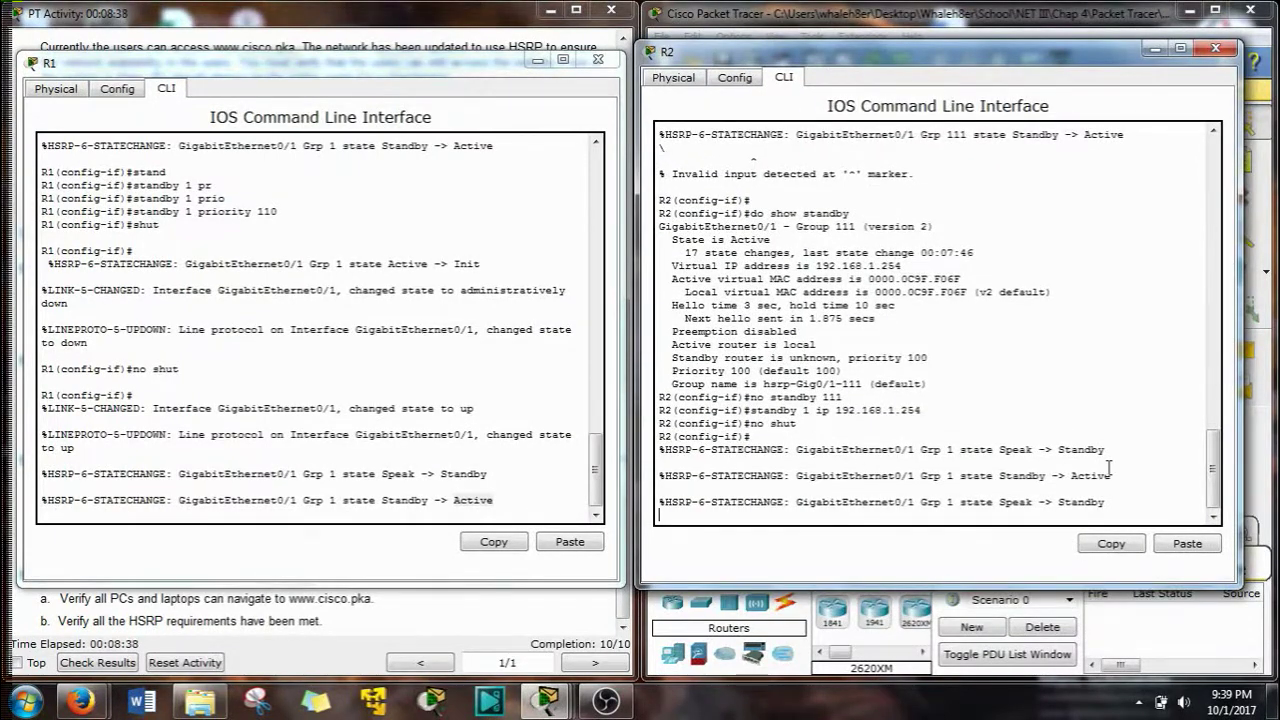
drag(1018, 55, 462, 107)
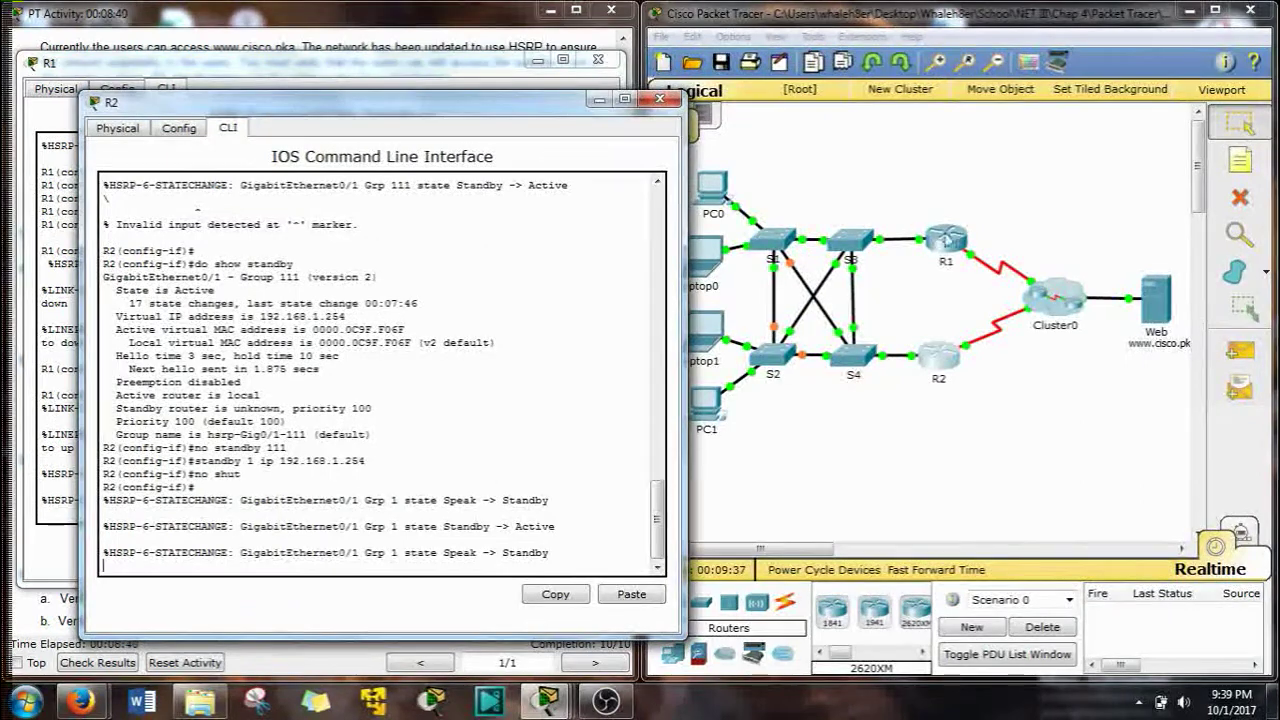
drag(553, 526, 503, 554)
click(503, 570)
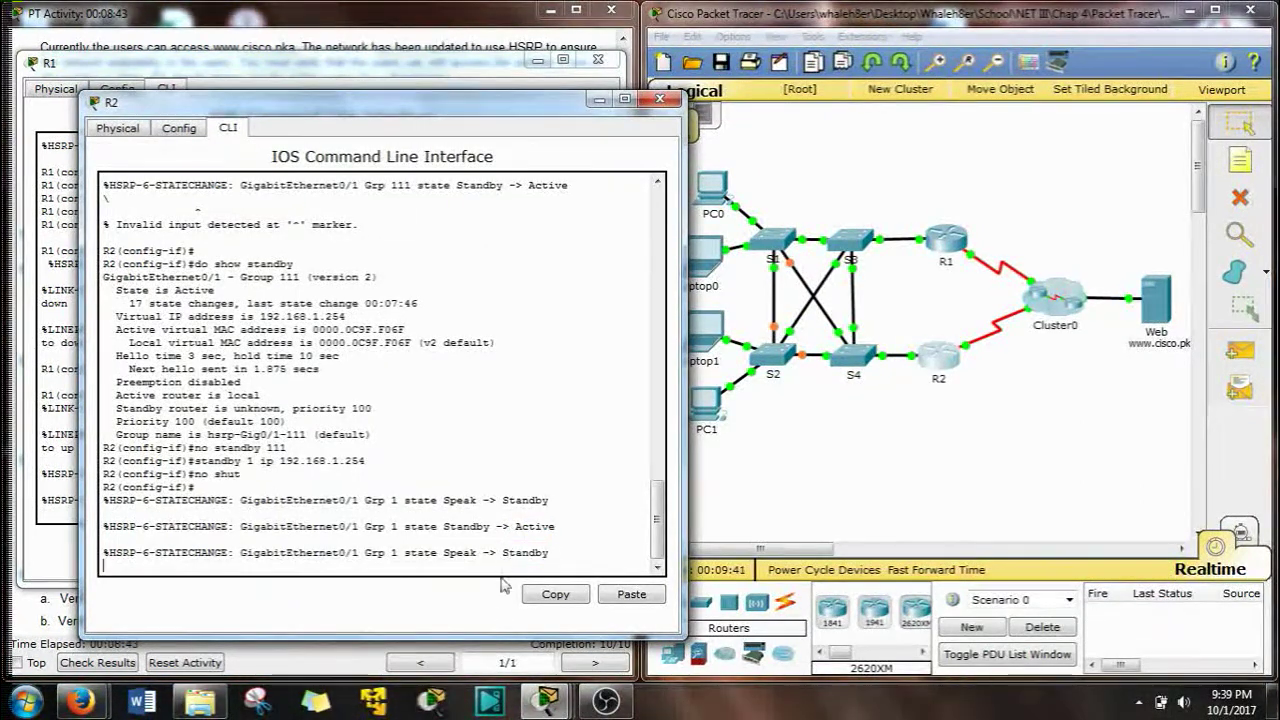
Step: Run do show standby on R2 and check its HSRP state, preemption setting and active router address
key(Return)
text(do show )
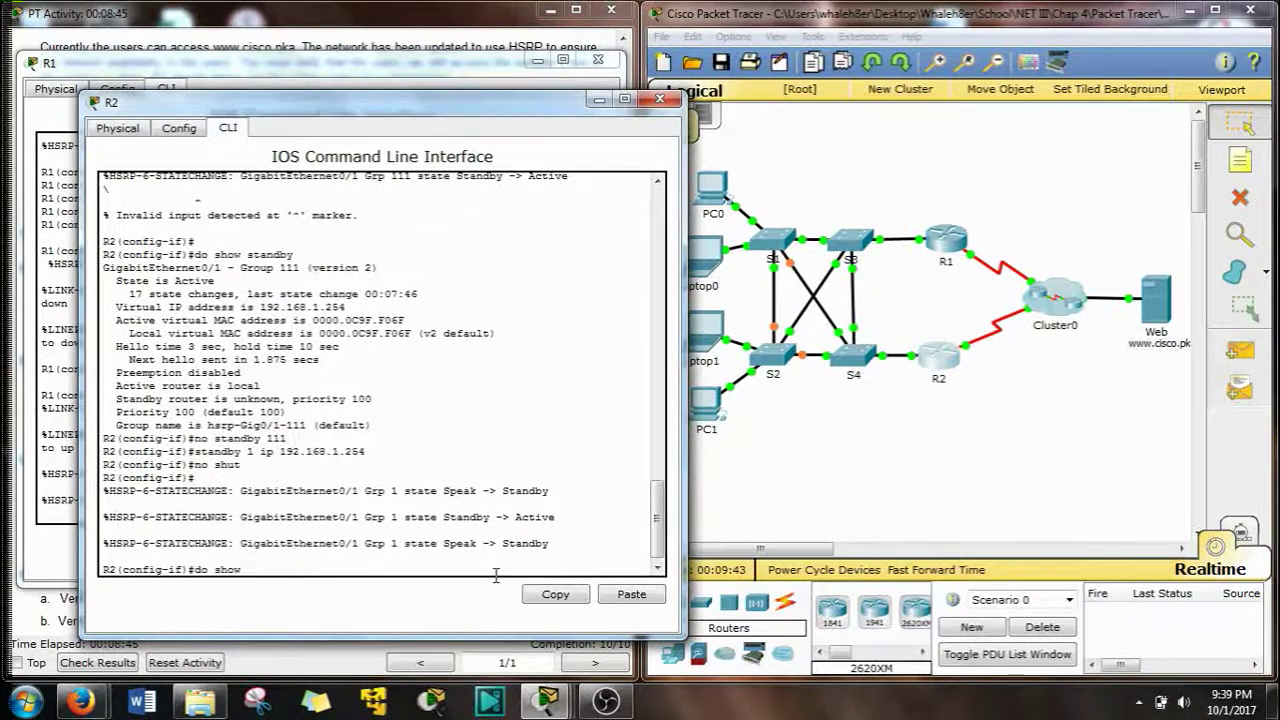
text(standby)
key(Return)
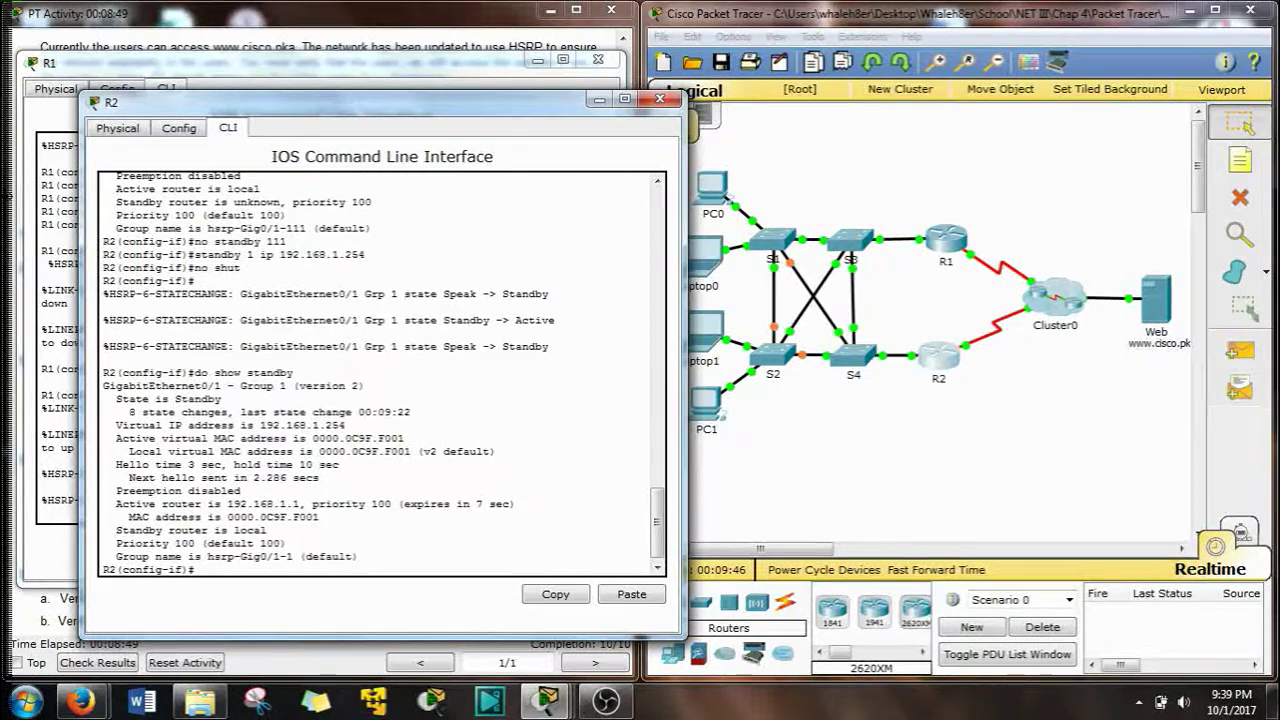
drag(327, 112, 387, 70)
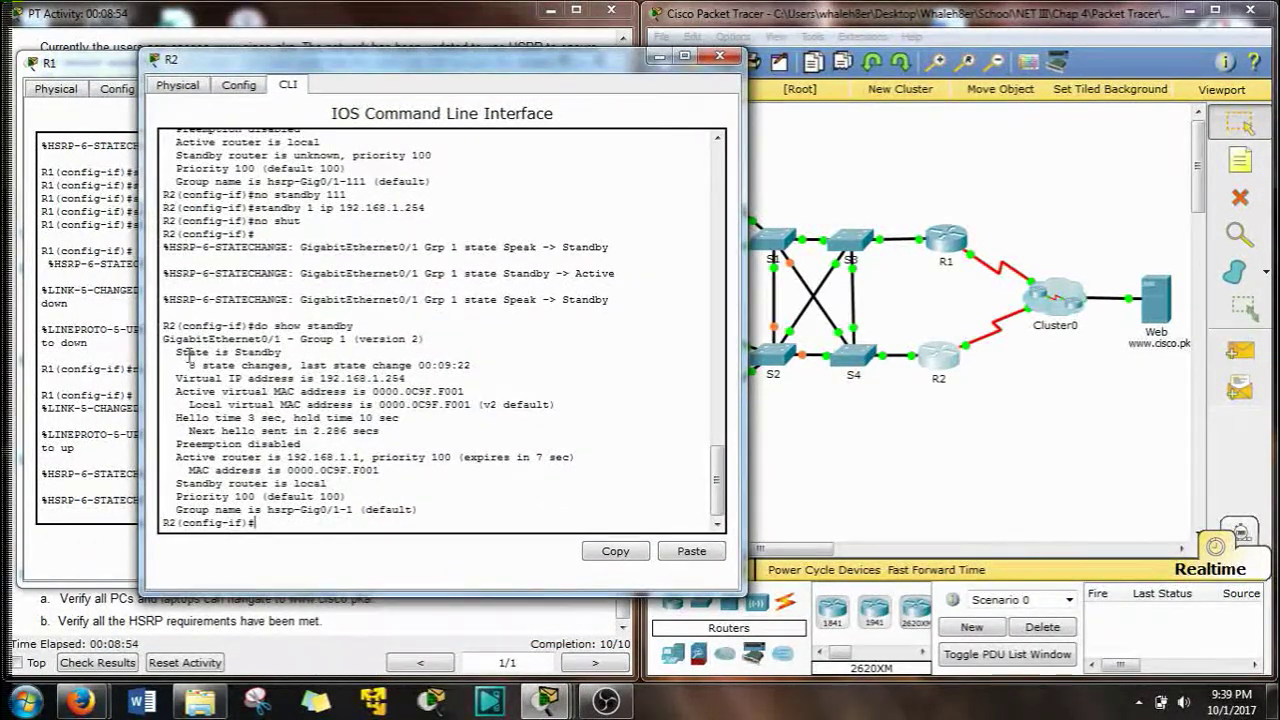
drag(178, 353, 292, 352)
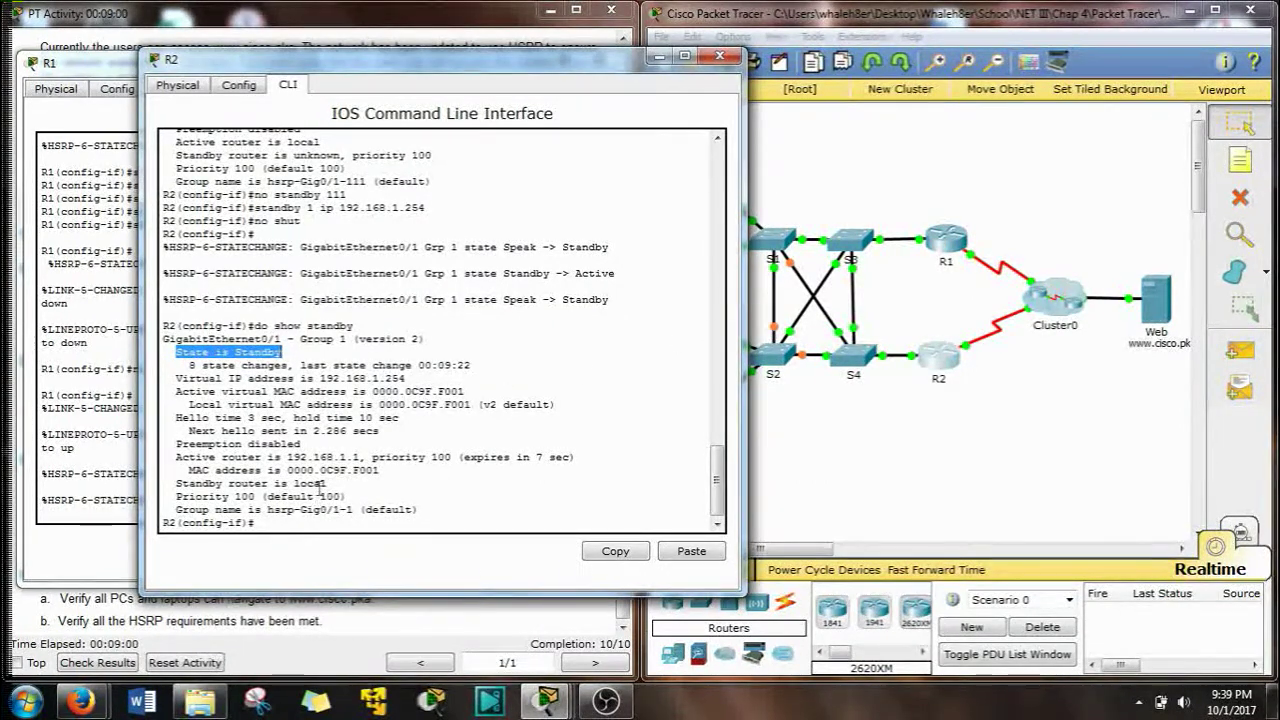
drag(299, 443, 177, 448)
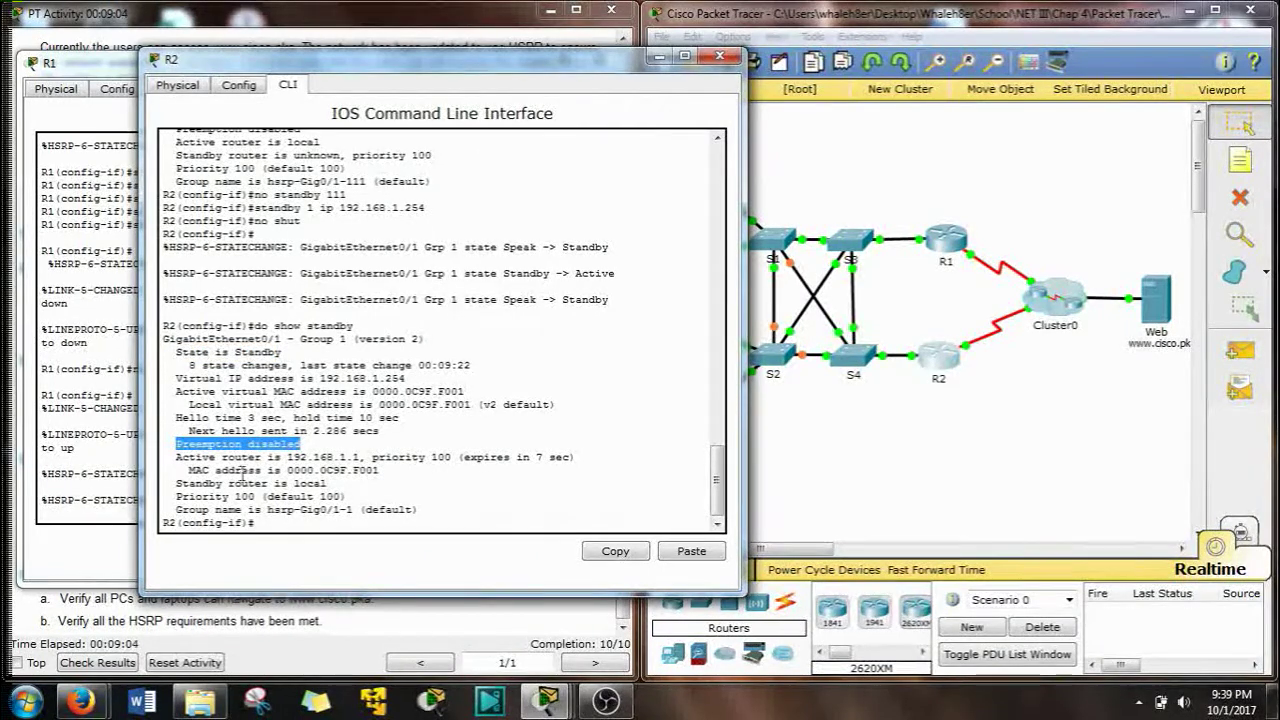
drag(176, 457, 360, 458)
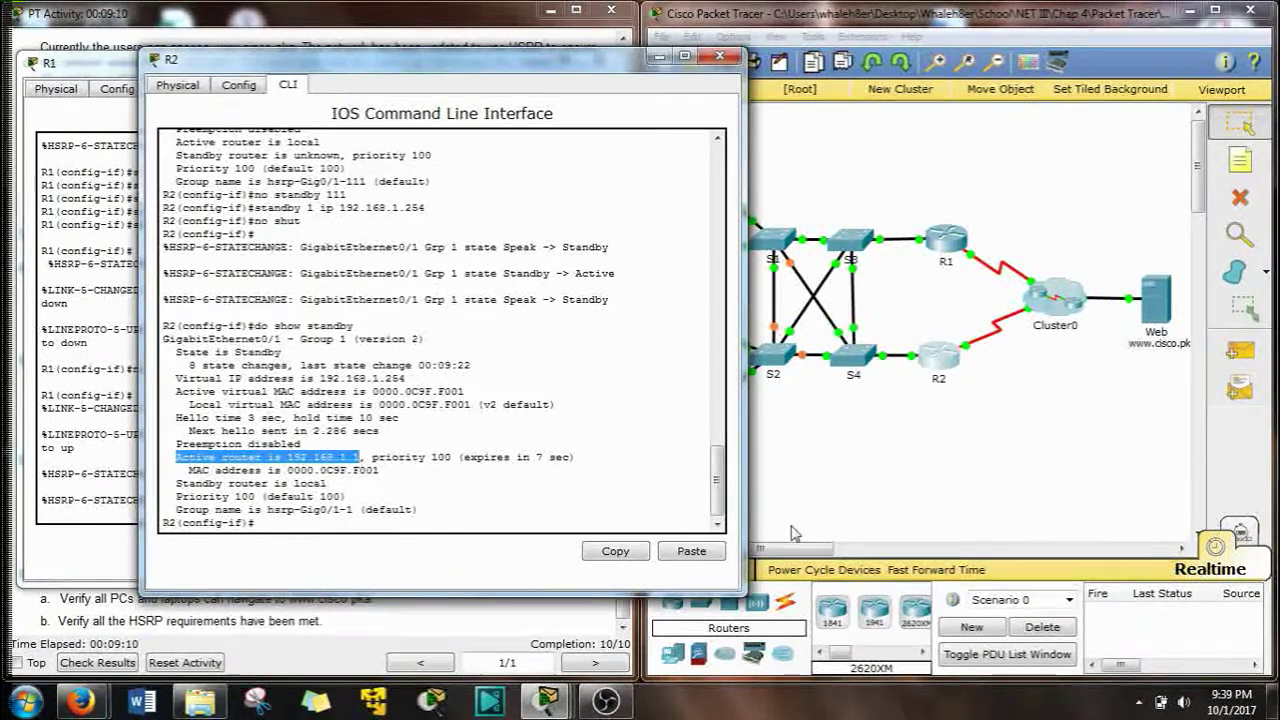
Step: Run do show run on R1 and check the IP address configured on GigabitEthernet0/1
click(945, 240)
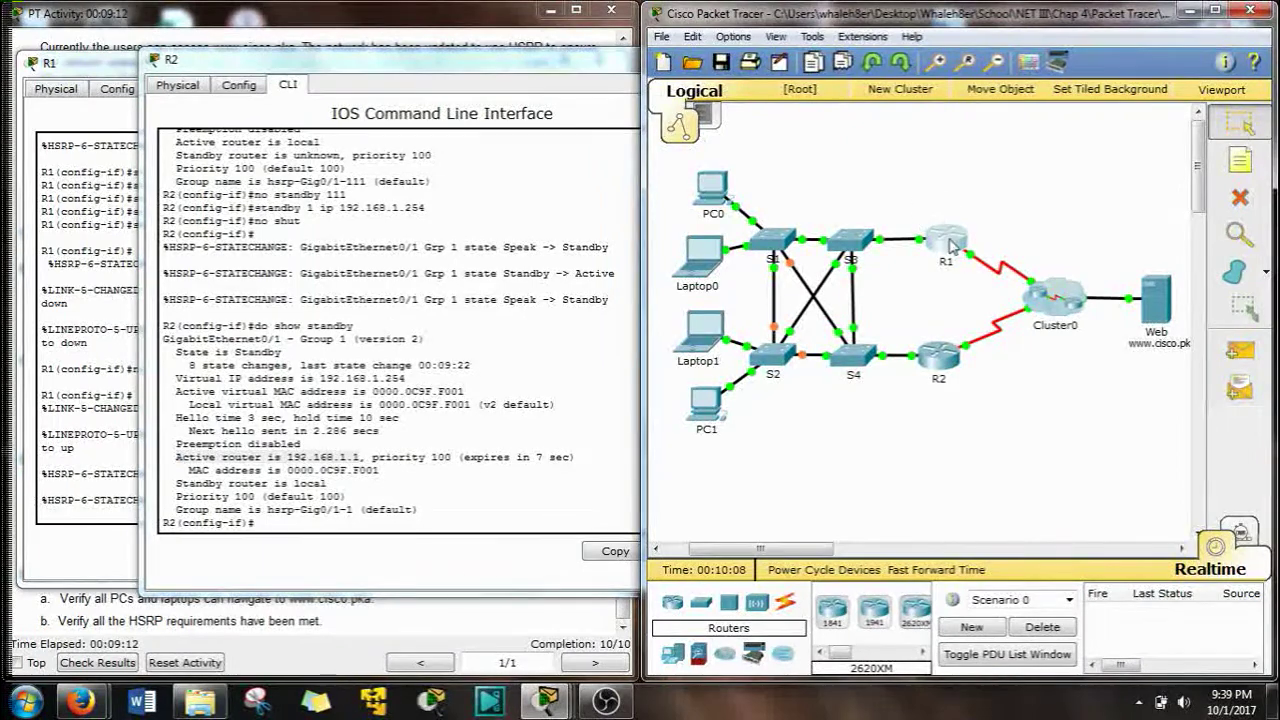
click(57, 252)
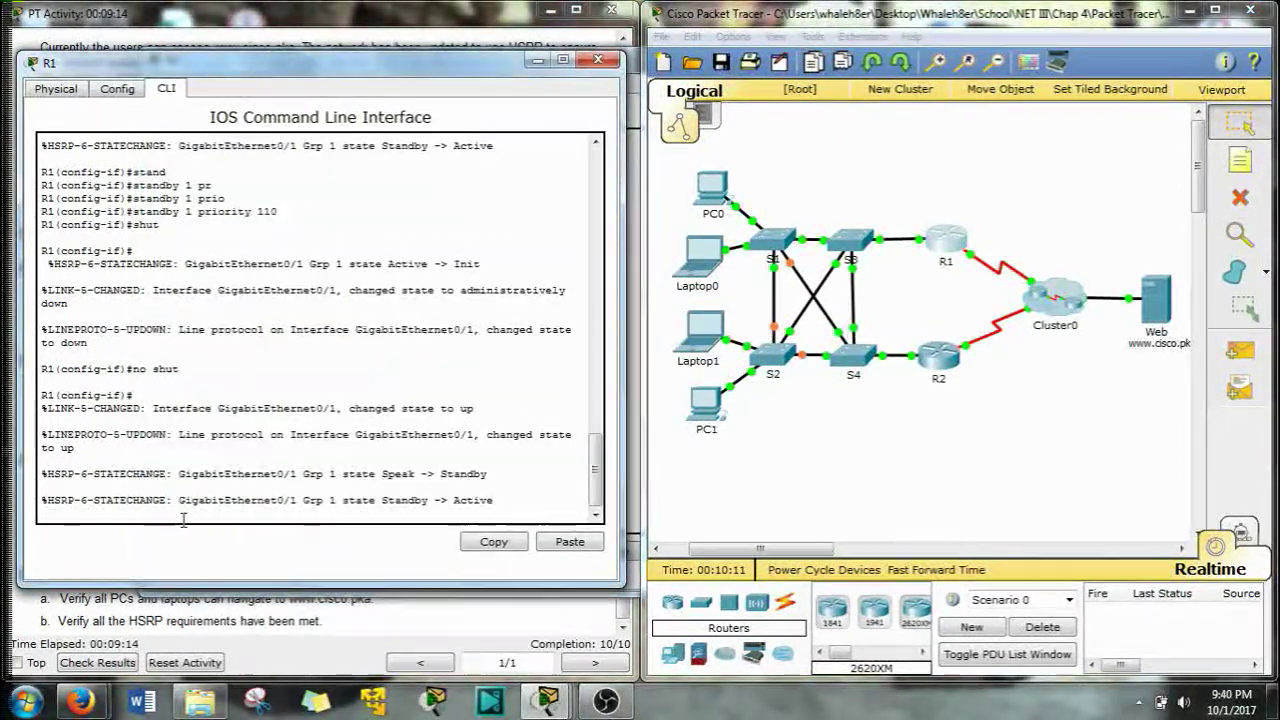
key(Return)
text(d)
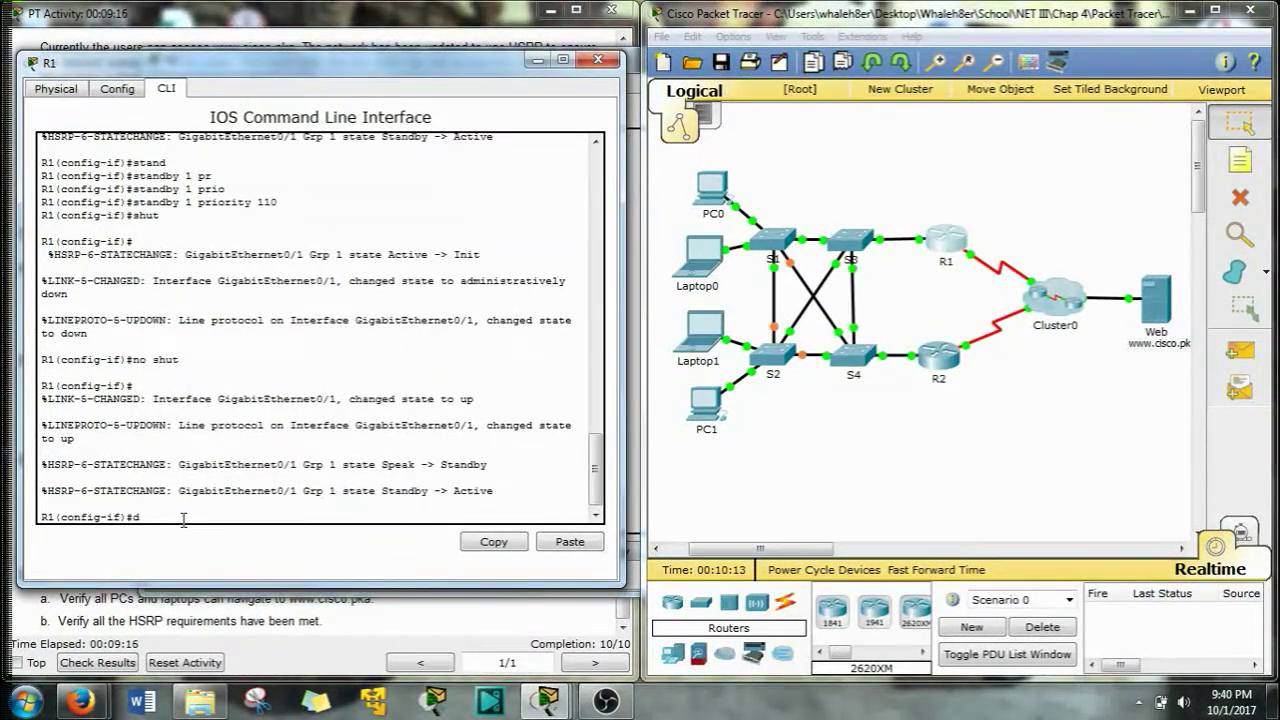
text(o show run)
key(Return)
key(space)
scroll(113, 300, up, 5)
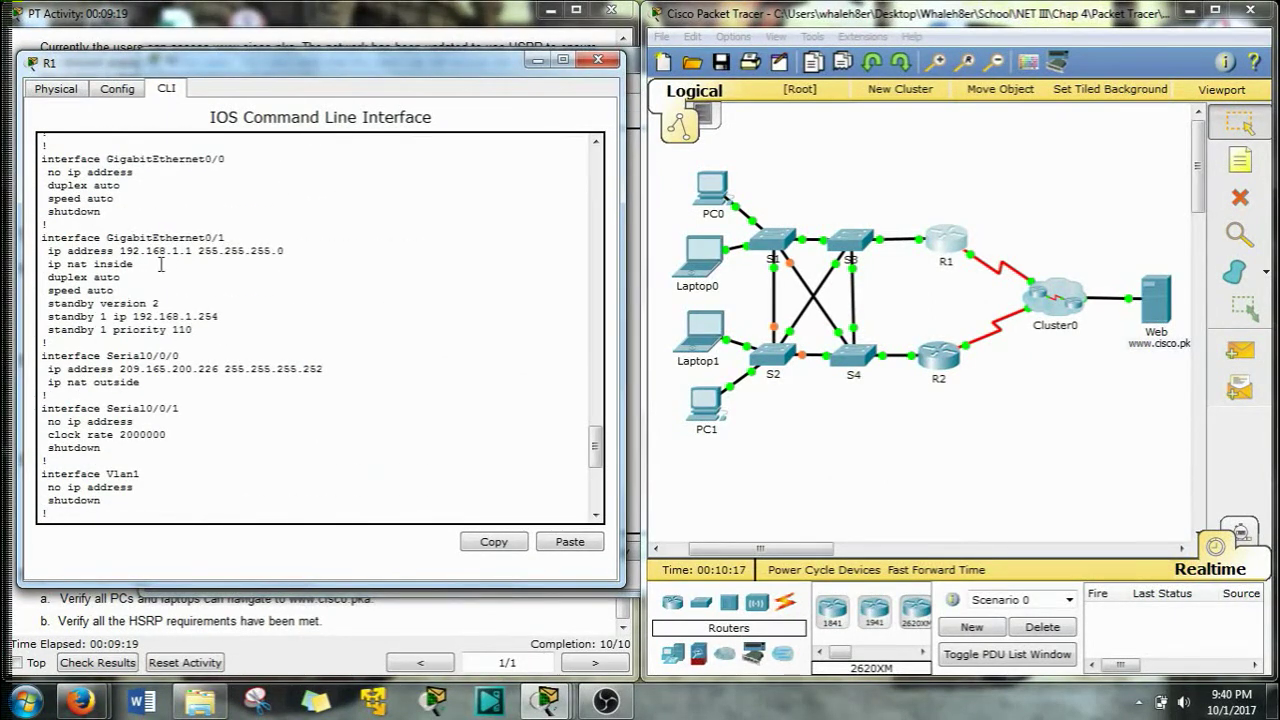
drag(192, 251, 146, 251)
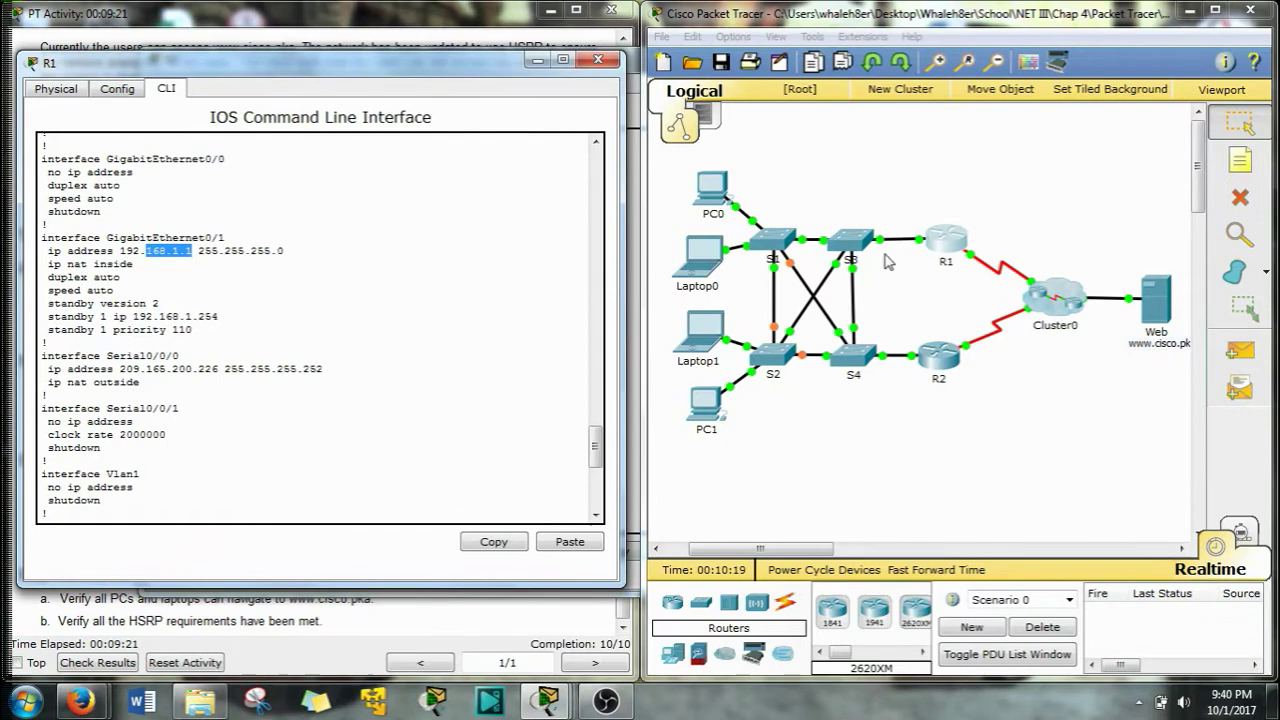
Step: Return to R2's command line and check the standby router entry in the standby output
click(936, 358)
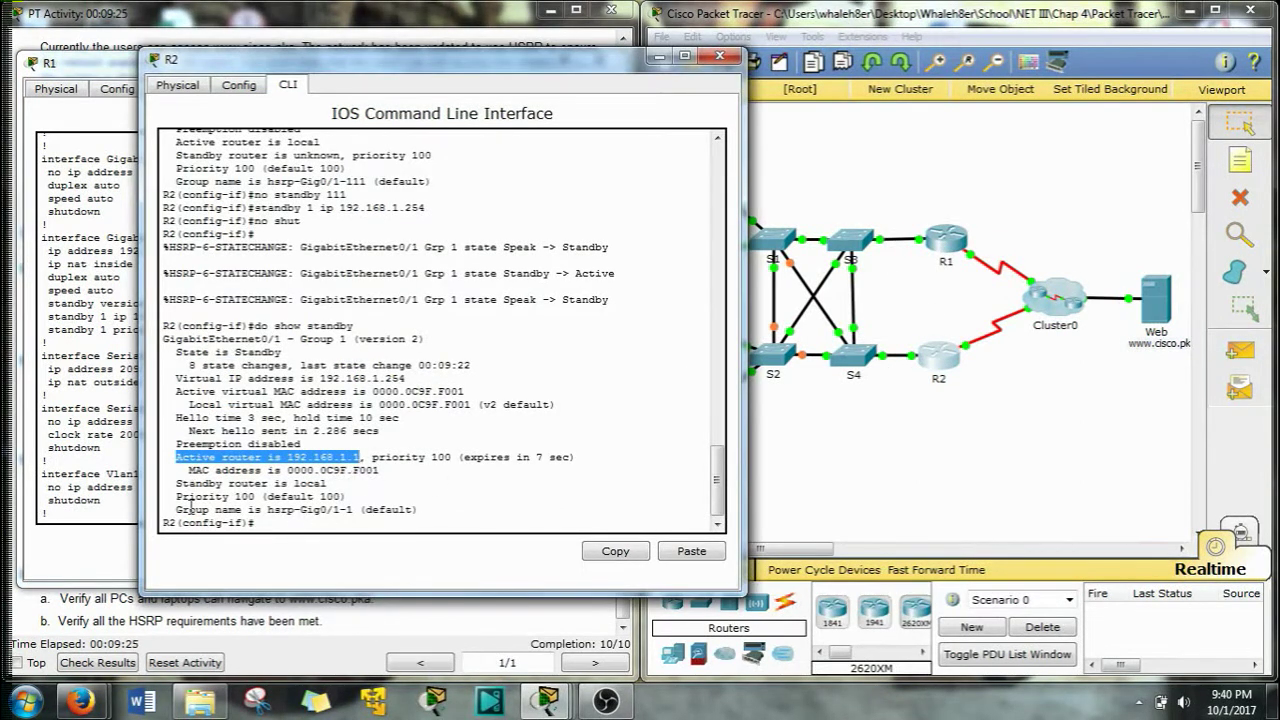
click(333, 487)
drag(326, 484, 305, 485)
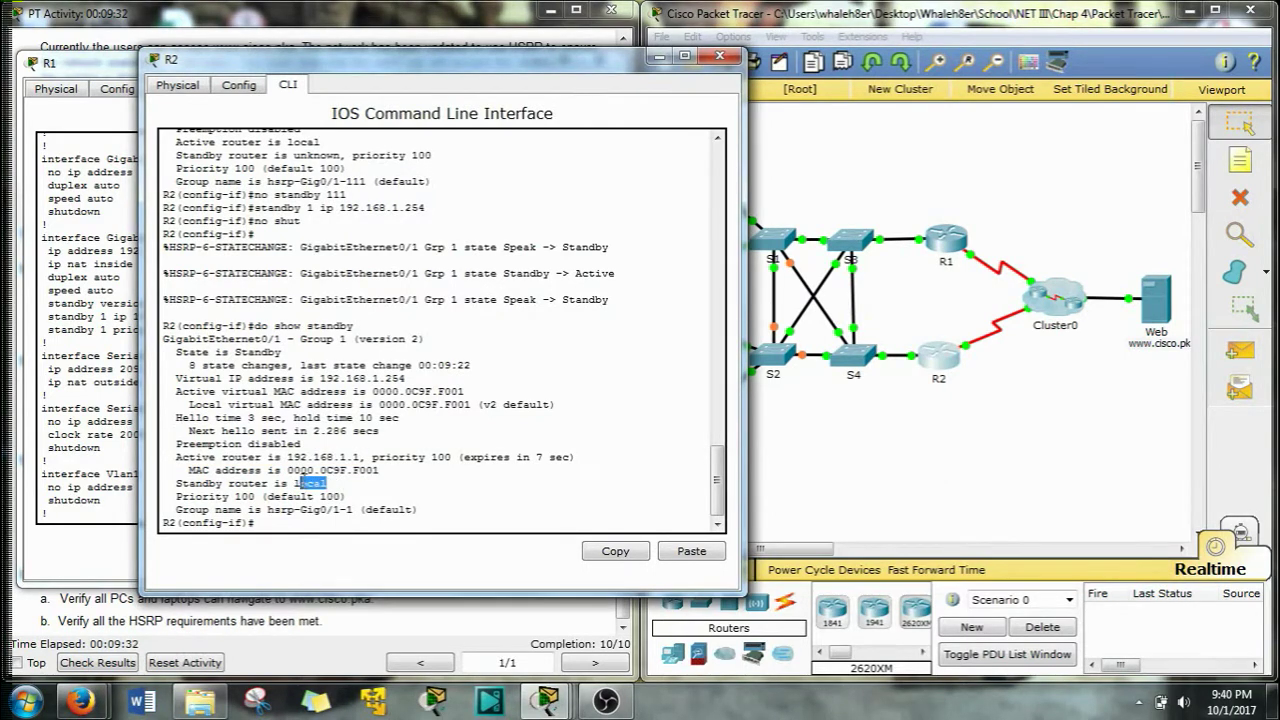
Step: Check the standby router and HSRP group name entries in R2's standby output
drag(177, 485, 223, 485)
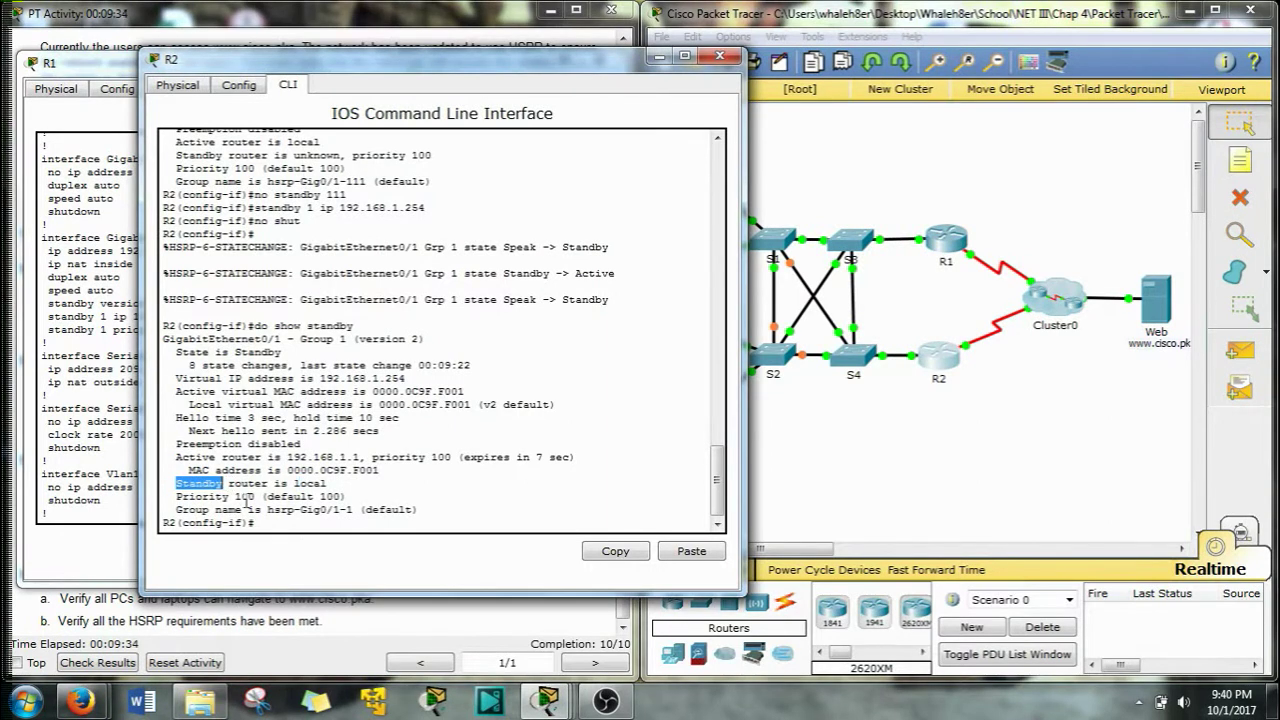
click(320, 508)
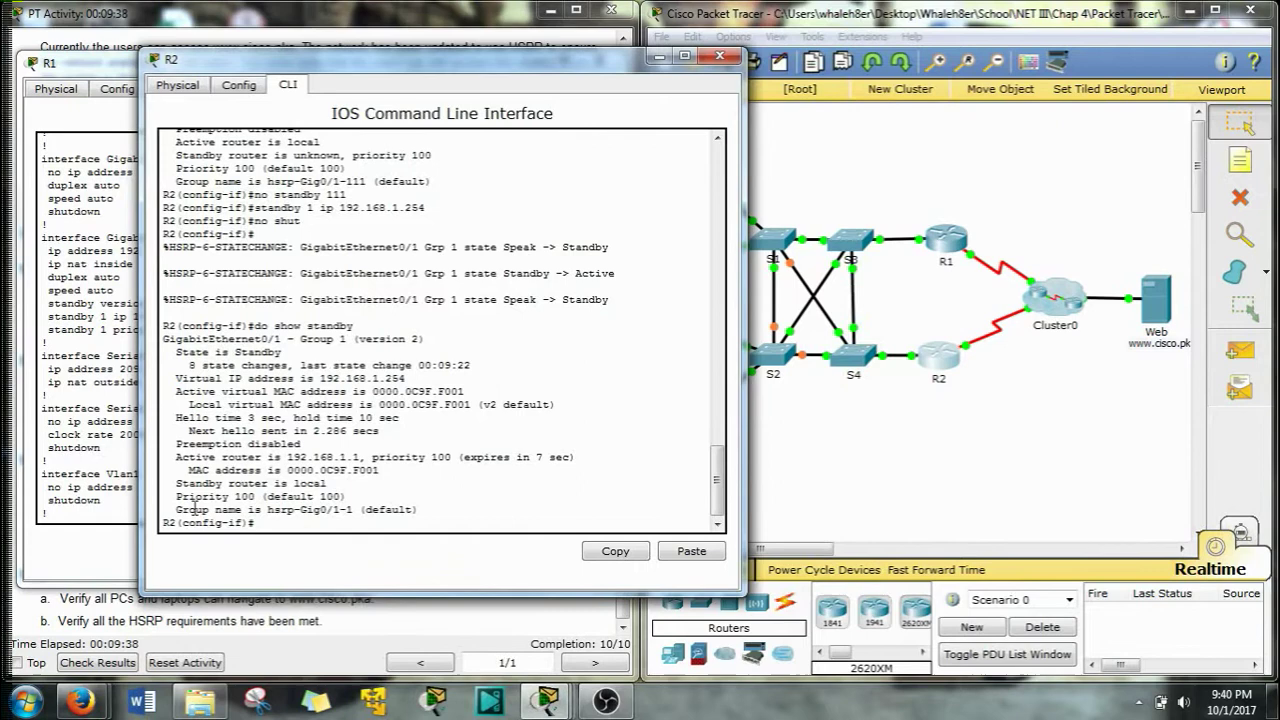
drag(349, 511, 312, 511)
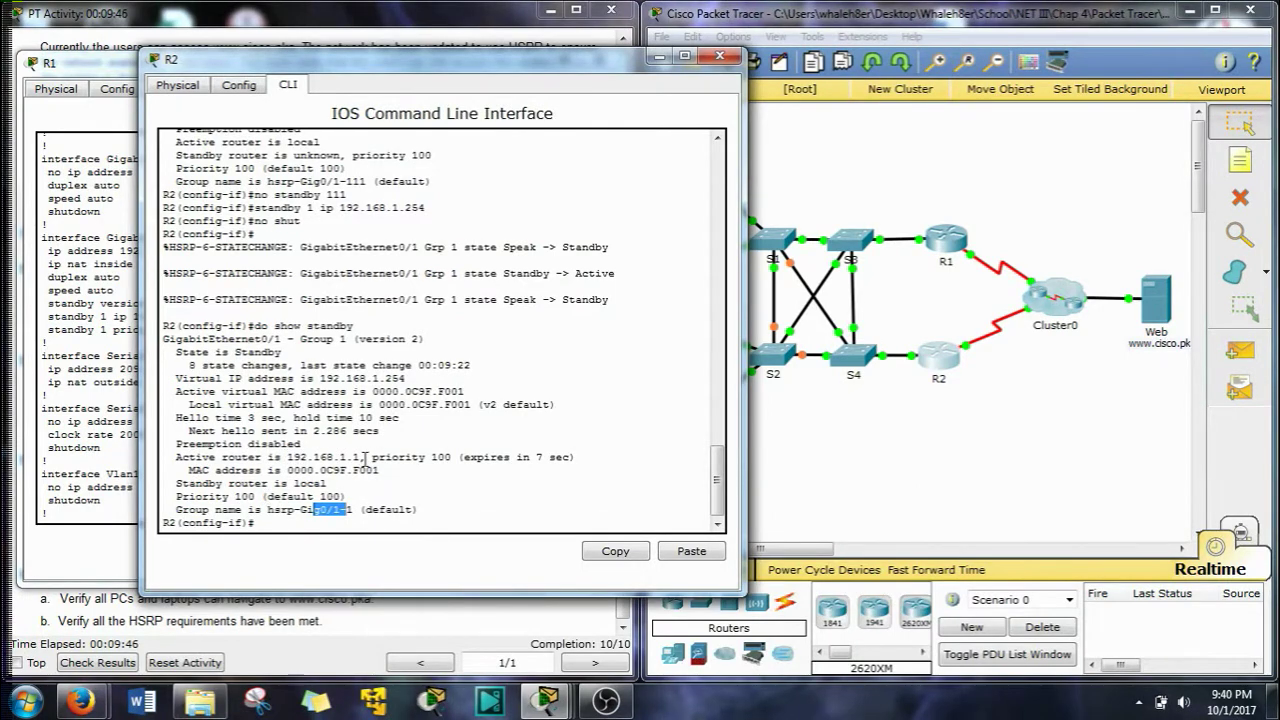
Step: Bring R1's command line to the front and run do show standby on it
drag(110, 68, 245, 64)
scroll(393, 470, down, 10)
key(Return)
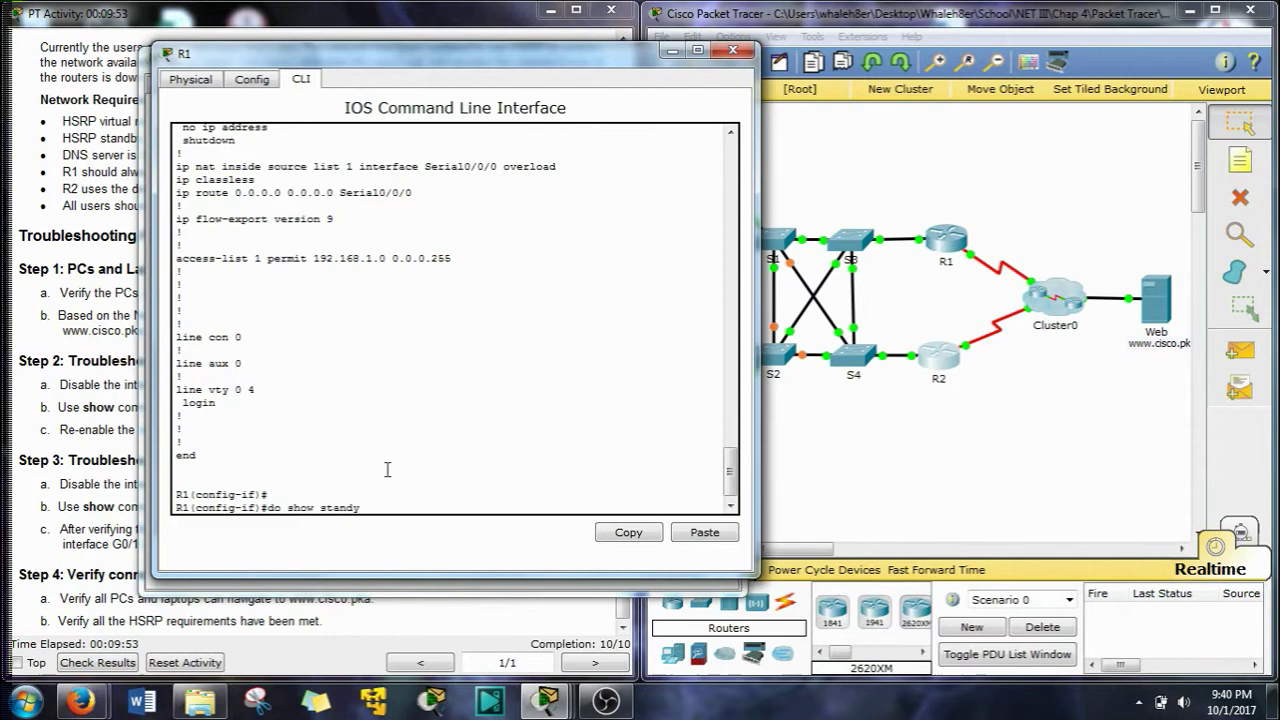
key(Return)
key(Up)
key(BackSpace)
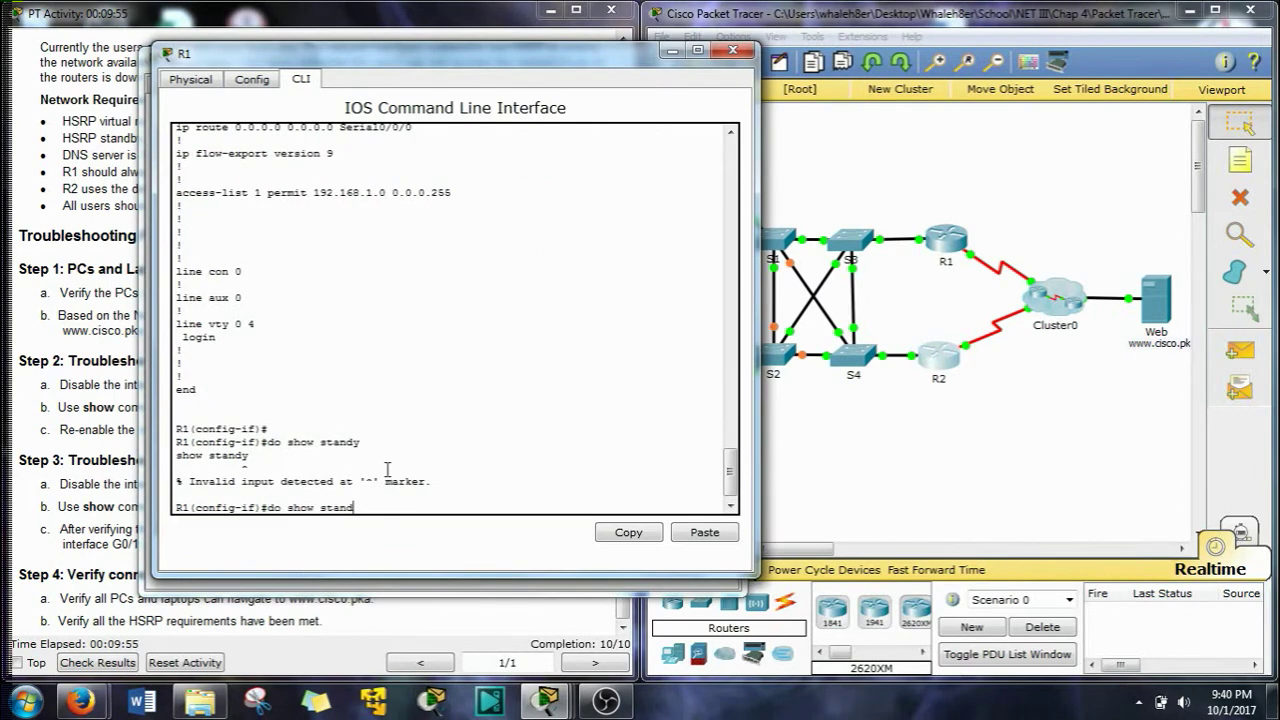
text(by)
key(Return)
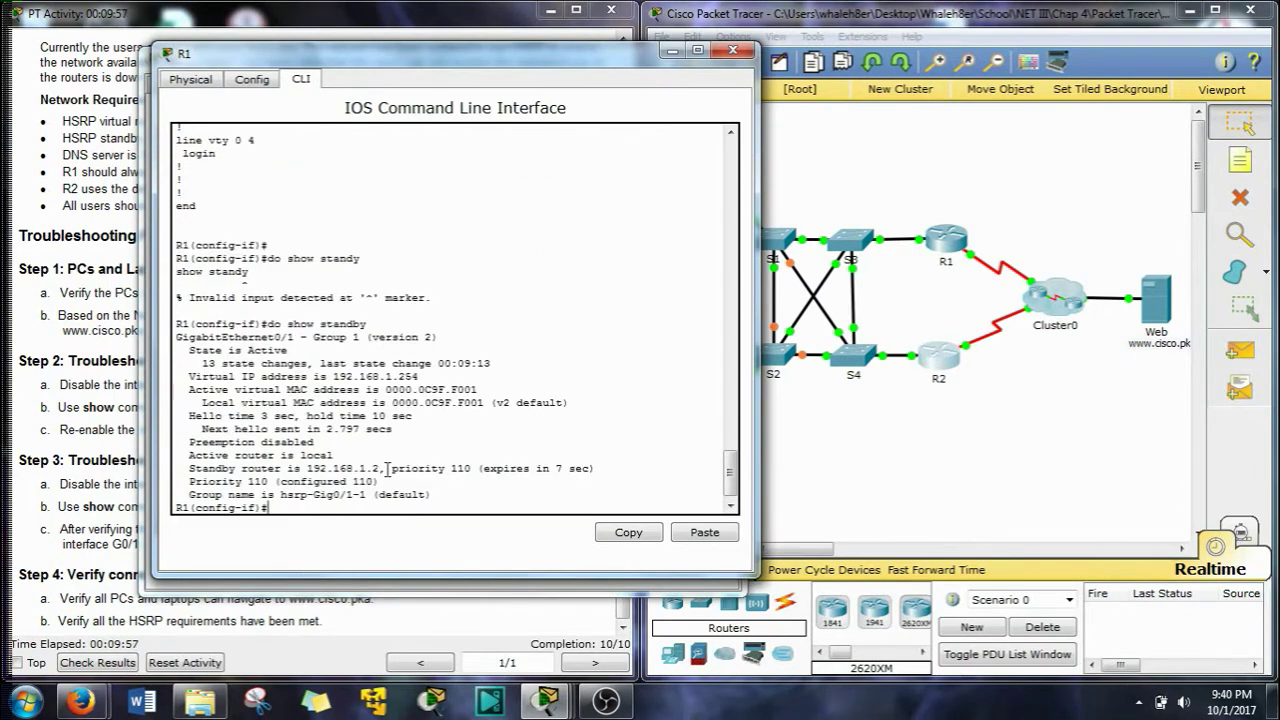
Step: Check the HSRP state, active router, virtual IP address and standby router address in R1's standby output
drag(191, 352, 278, 352)
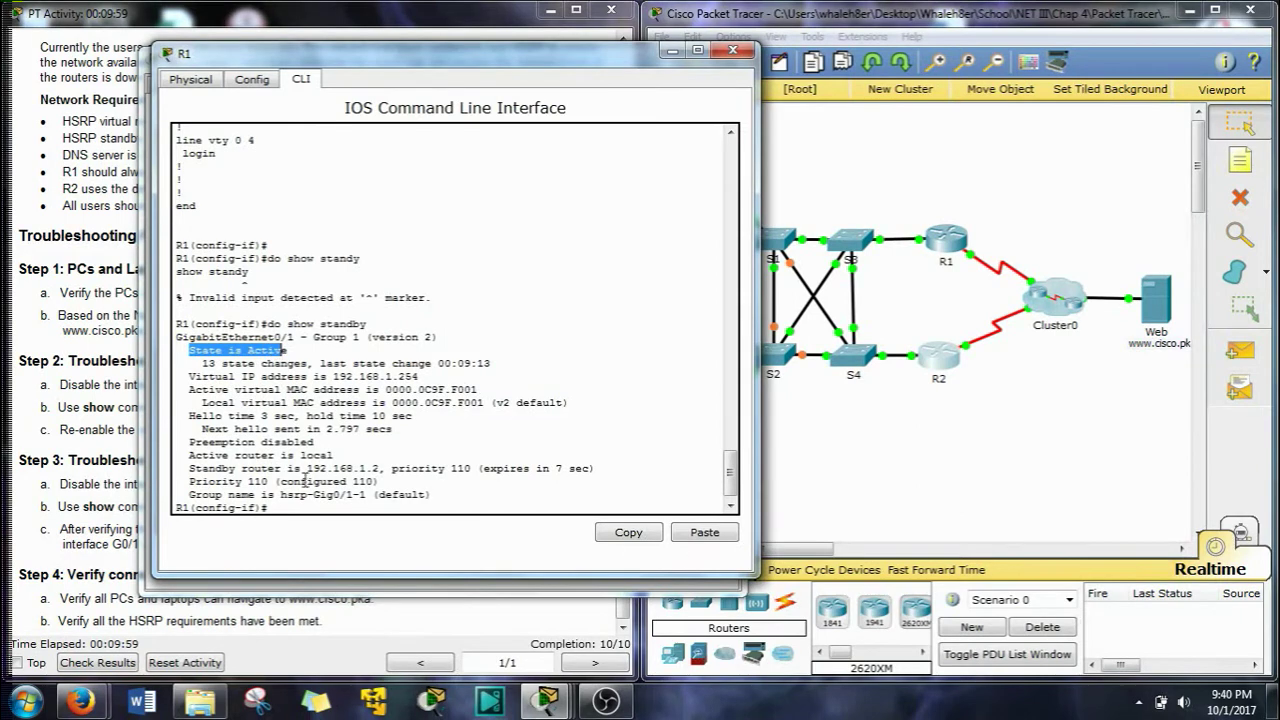
drag(189, 456, 303, 459)
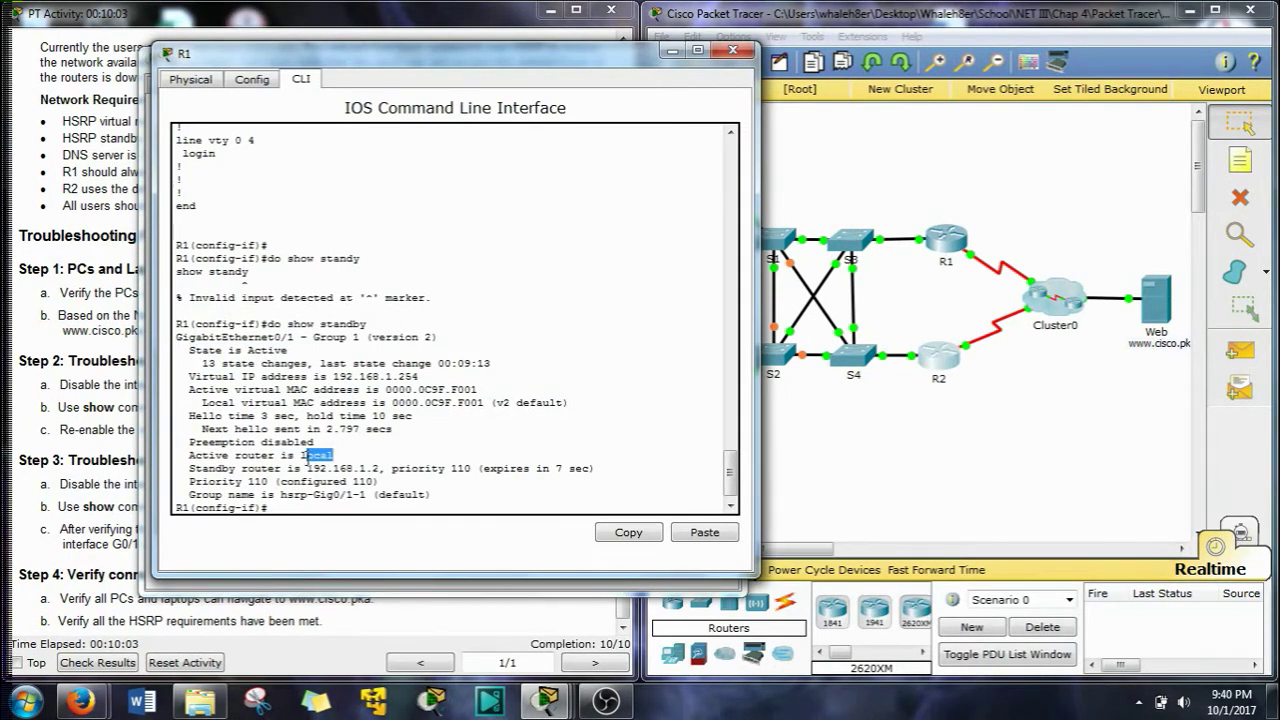
click(360, 405)
drag(421, 376, 333, 376)
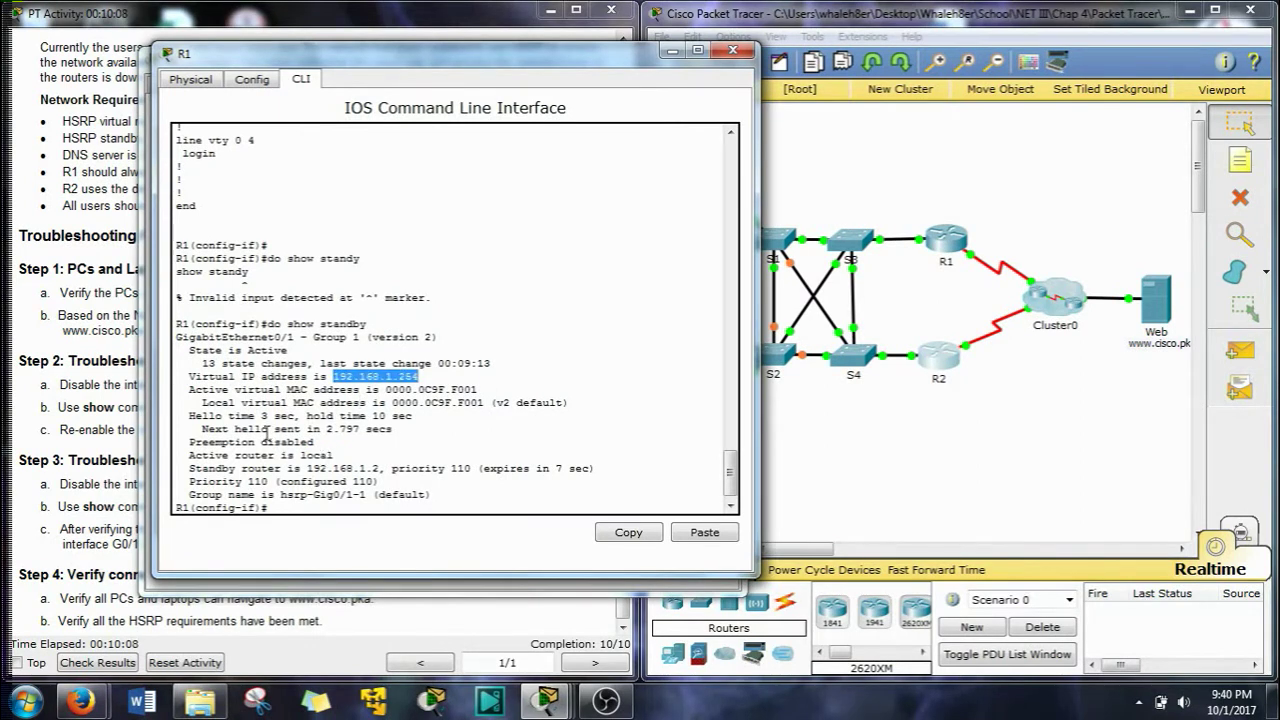
scroll(270, 456, down, 1)
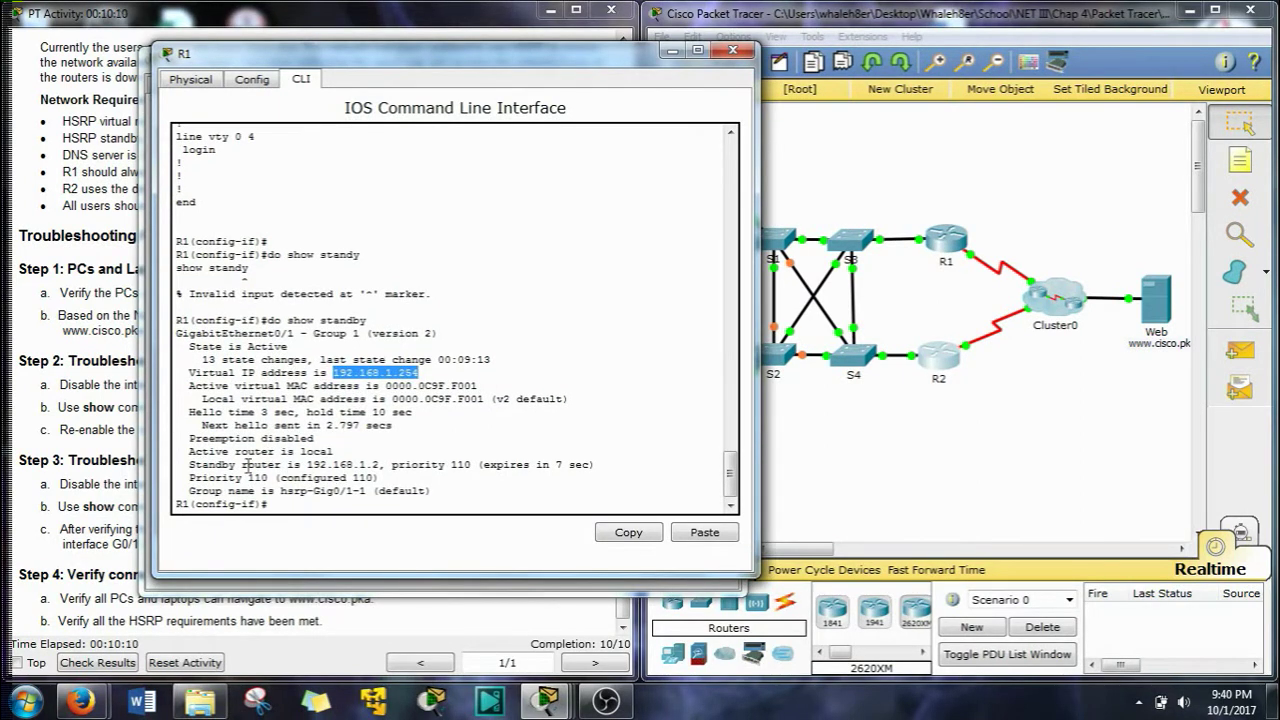
drag(307, 464, 381, 466)
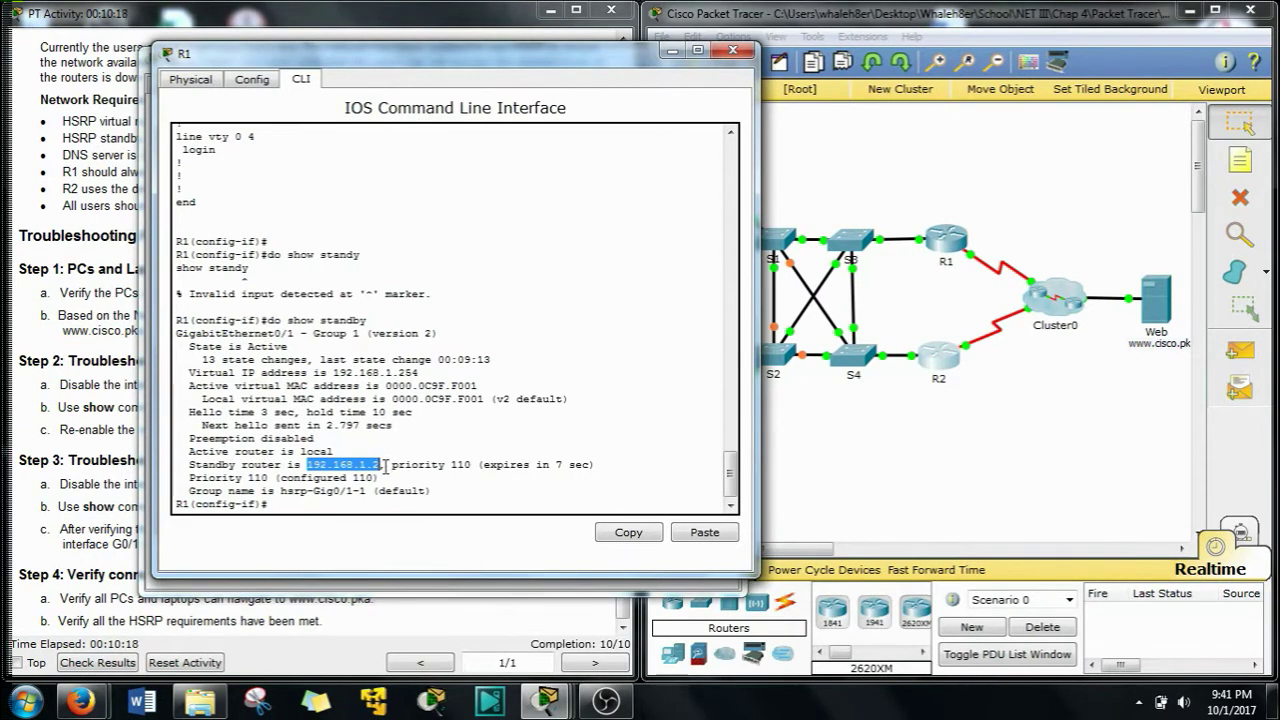
click(551, 465)
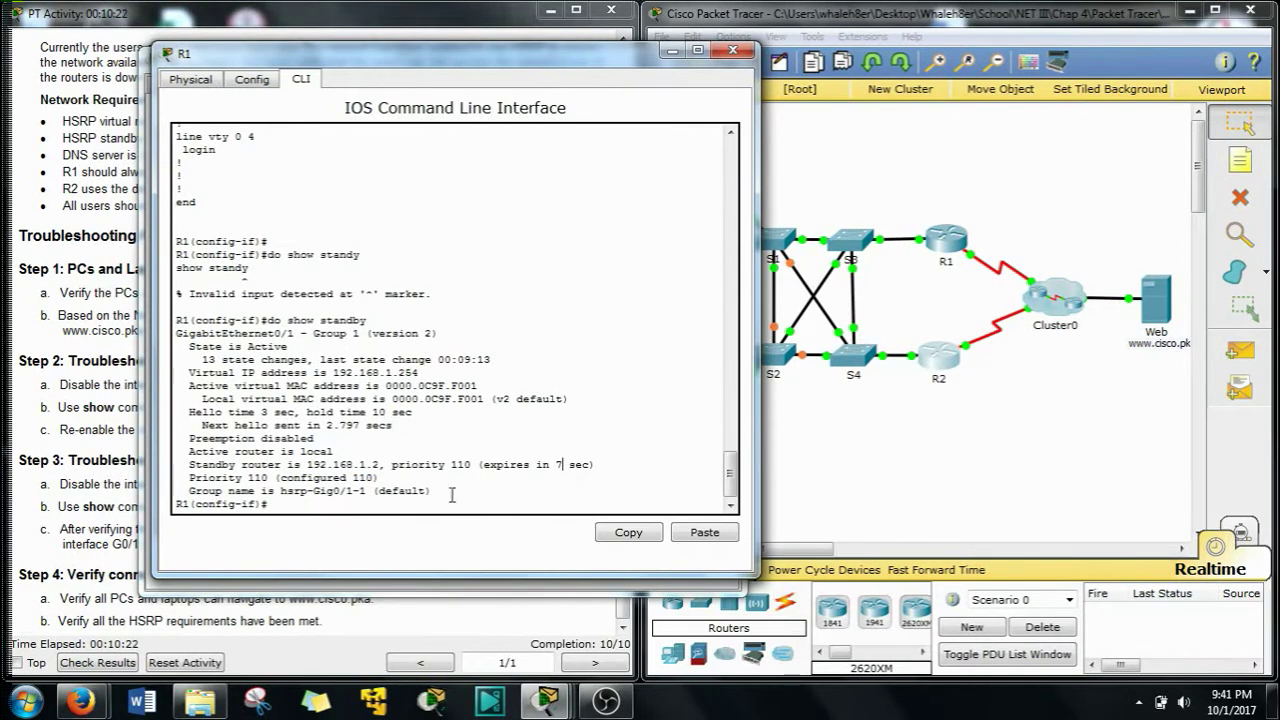
Step: Rerun do show standby on R1 several times to watch the standby router's expiry timer
key(Up)
key(Return)
key(Up)
key(Return)
key(Up)
key(Return)
key(Up)
key(Return)
key(Up)
key(Return)
key(Up)
key(Return)
key(Up)
key(Return)
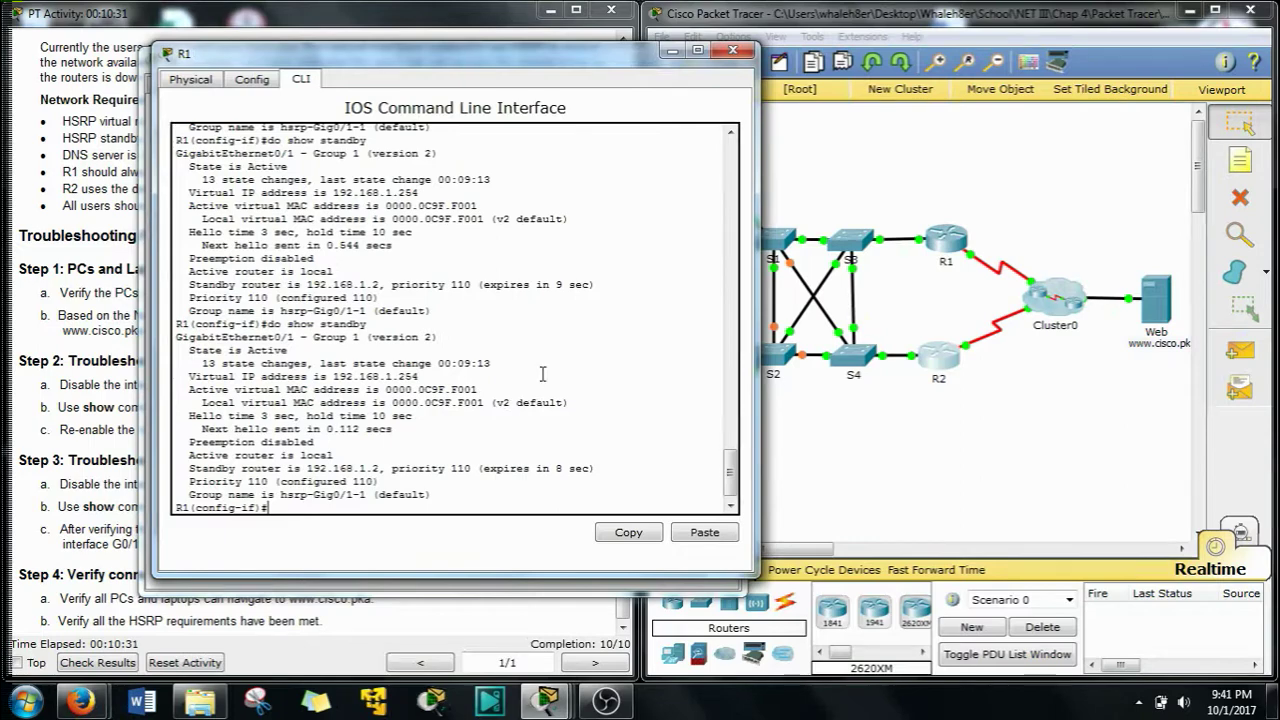
Step: Close the R1 and R2 device windows to return to the topology and activity instructions
click(733, 50)
click(733, 50)
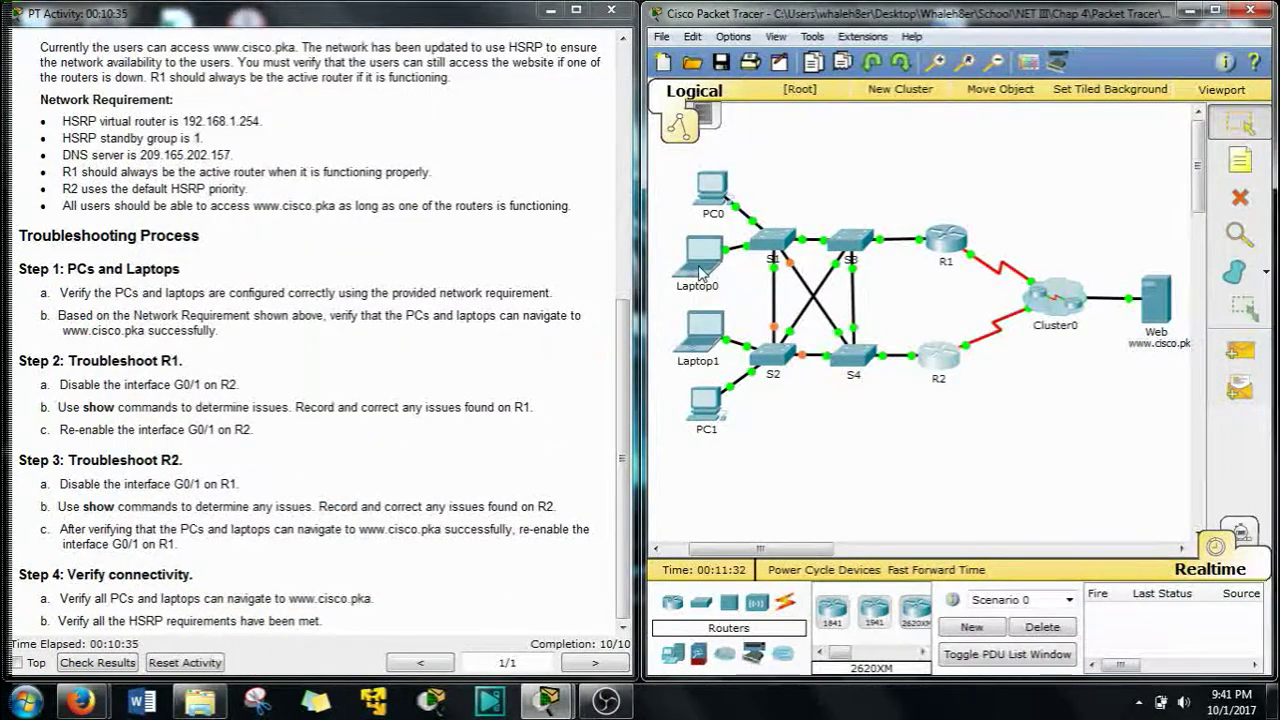
mouse_move(708, 266)
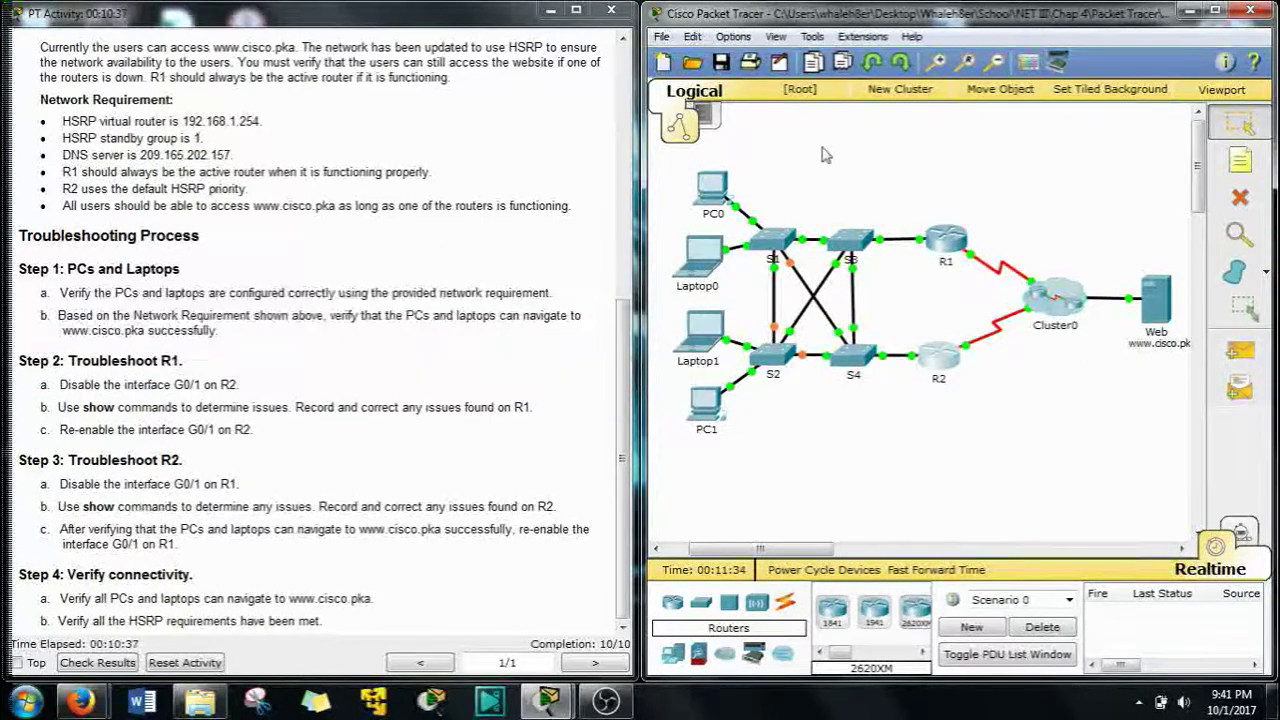